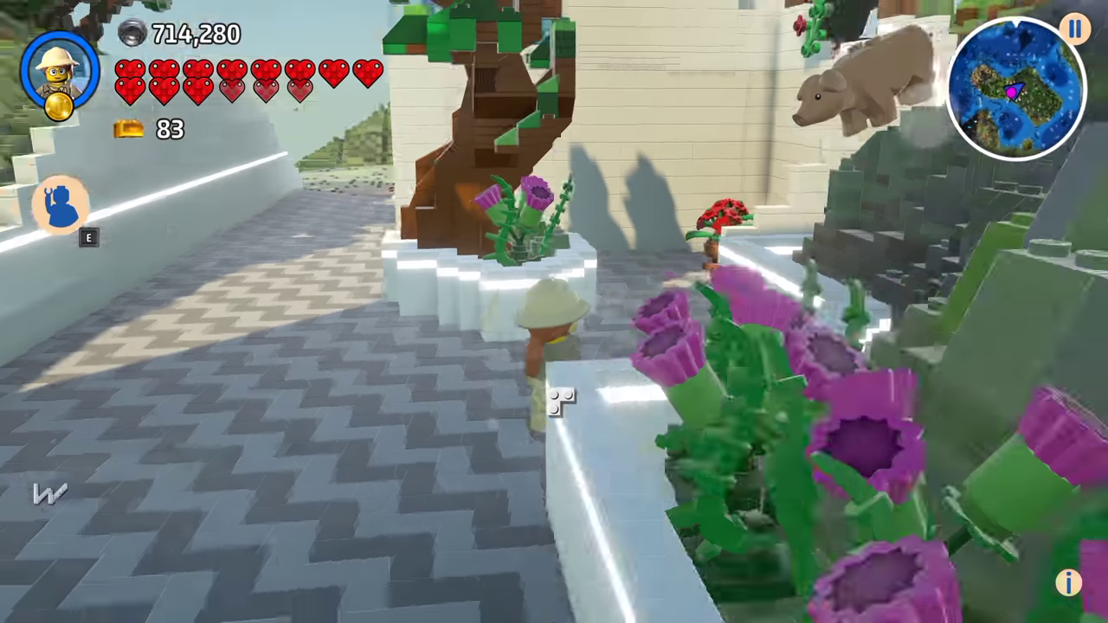
key("s")
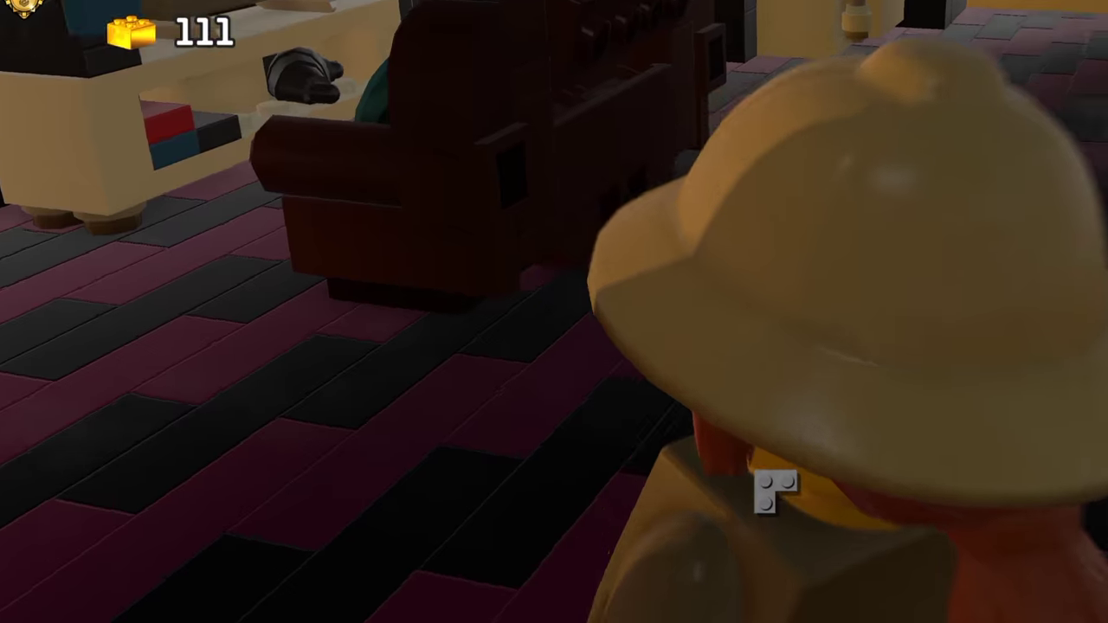
key("w")
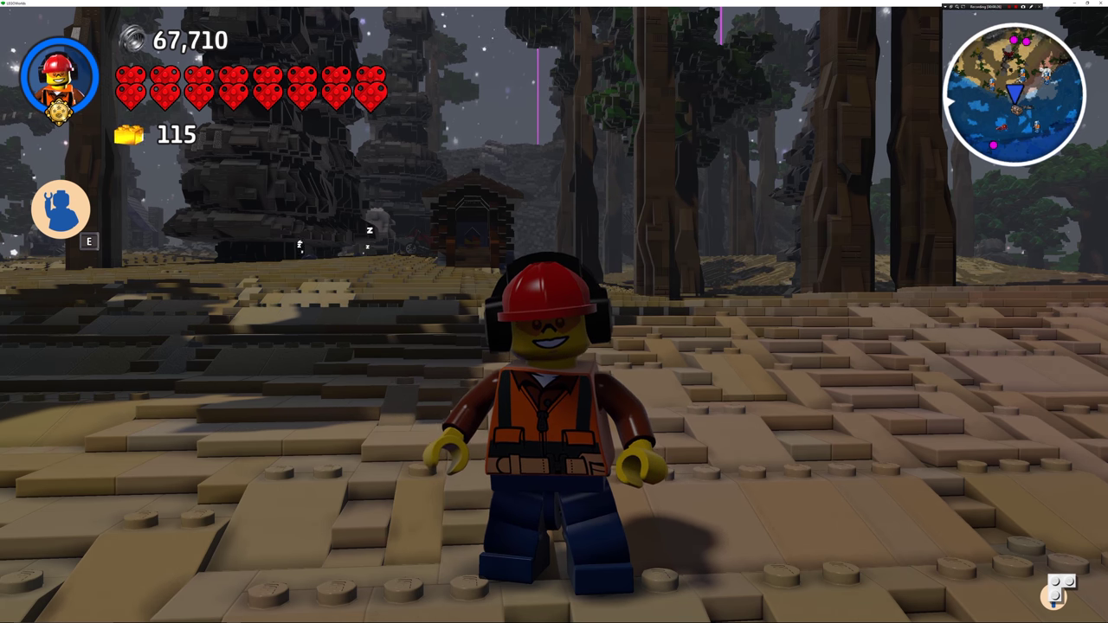
key("a")
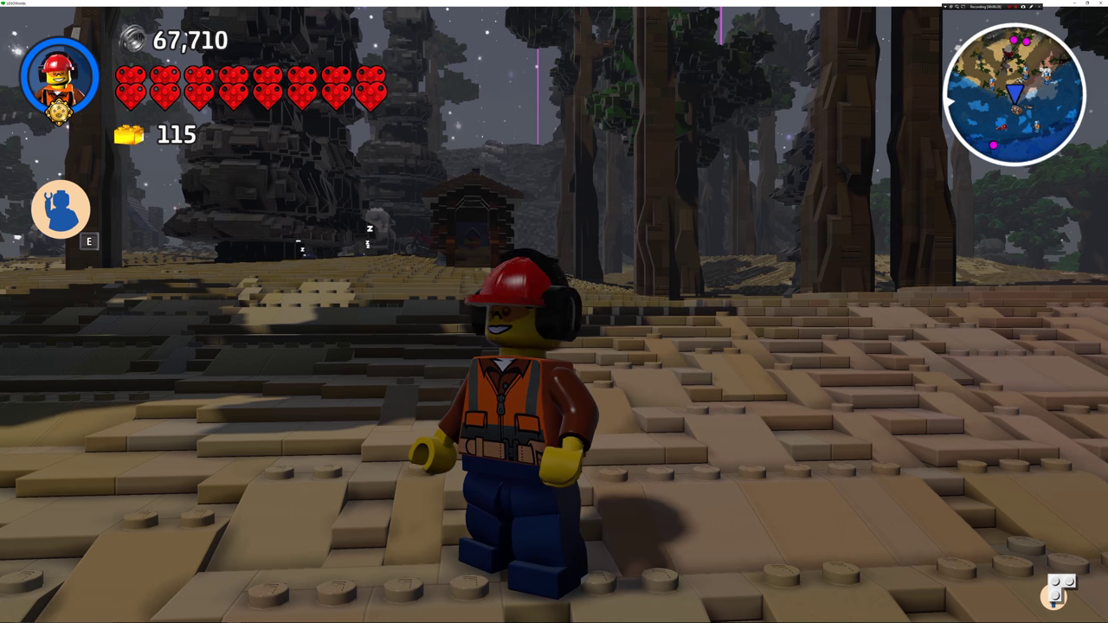
key("space")
key("space")
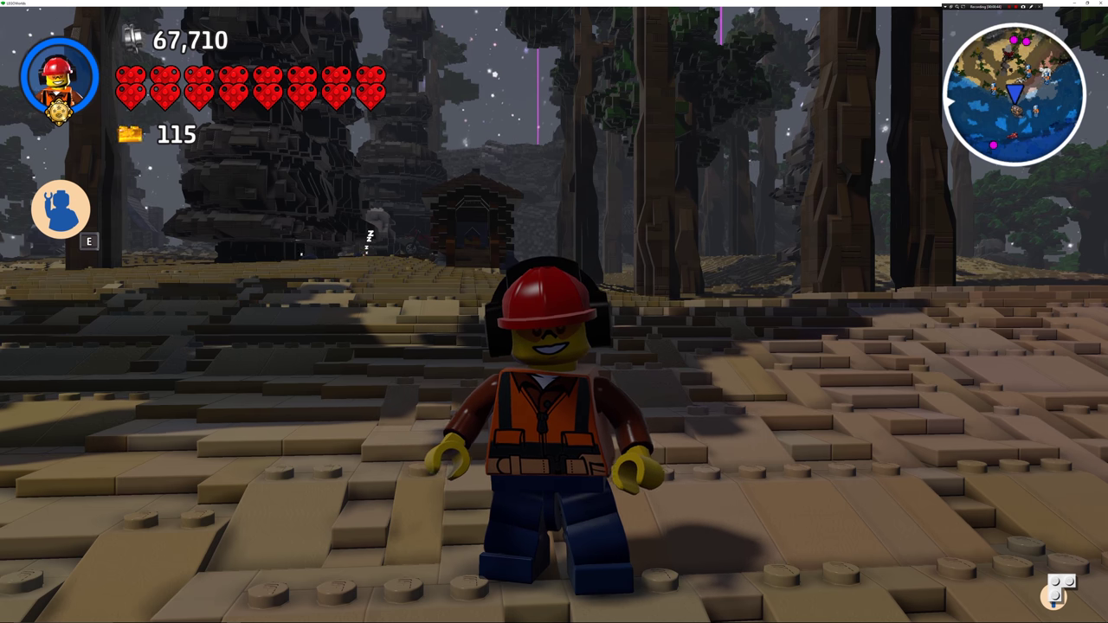
right_click(658, 340)
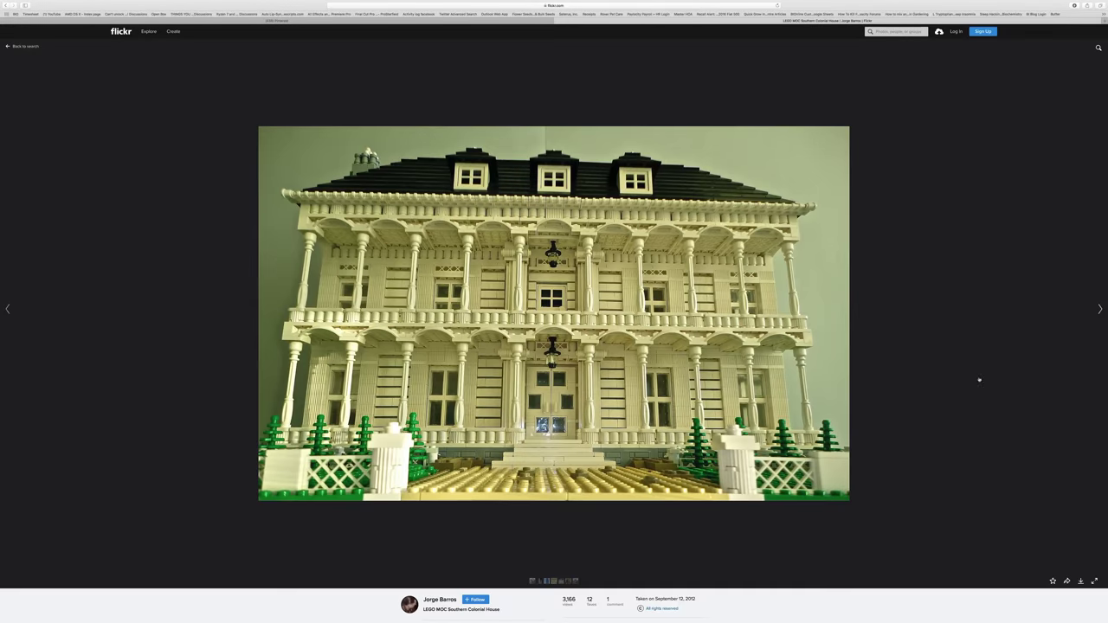
Step: Switch to Flickr and browse the reference photos of the LEGO MOC Southern Colonial House
left_click(1098, 310)
left_click(1098, 310)
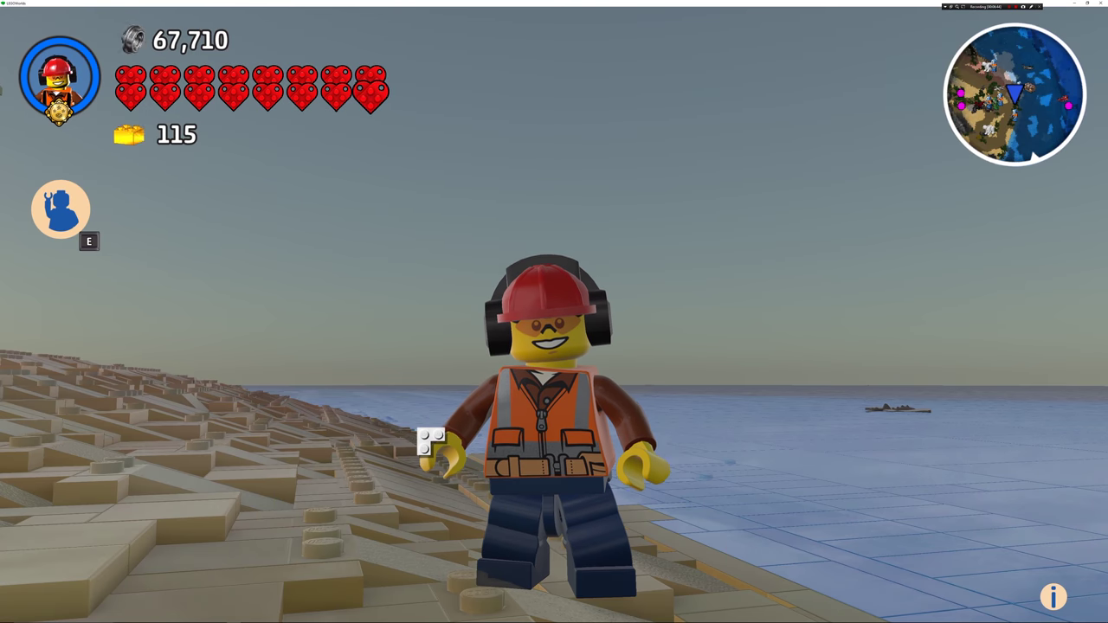
Step: Equip the Build tool in LEGO Worlds and choose the 16x16 Plate in white
key("Tab")
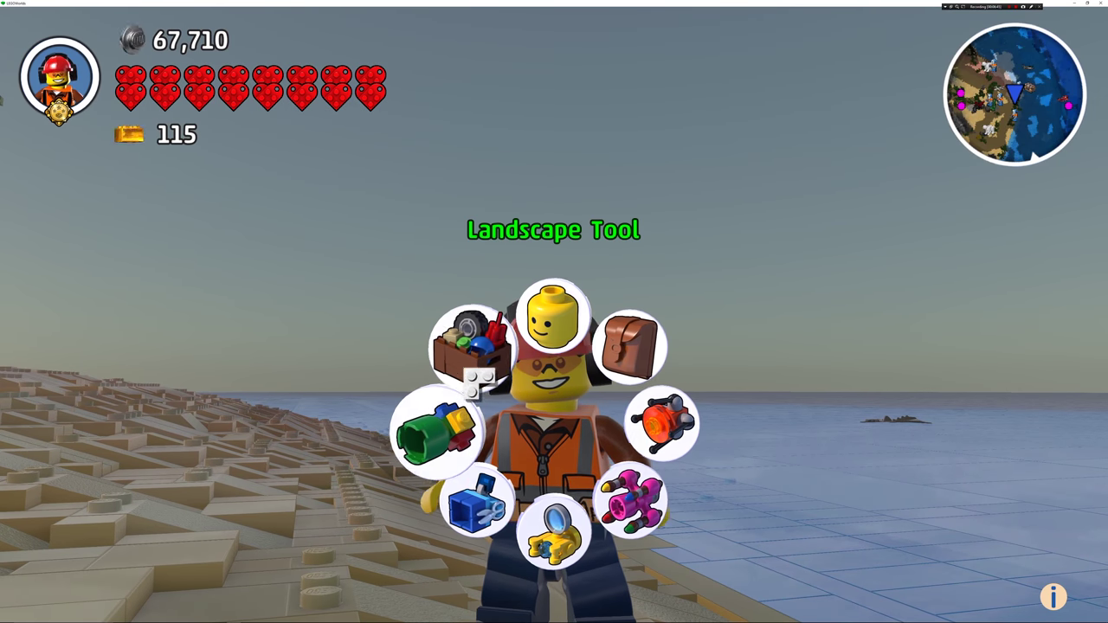
left_click(478, 349)
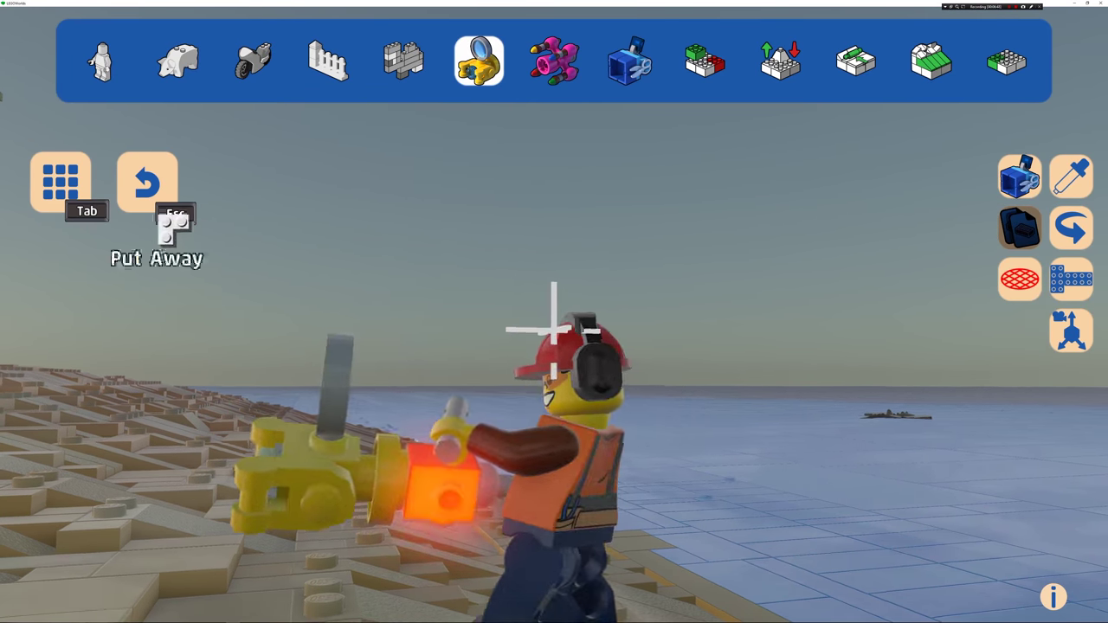
left_click(62, 183)
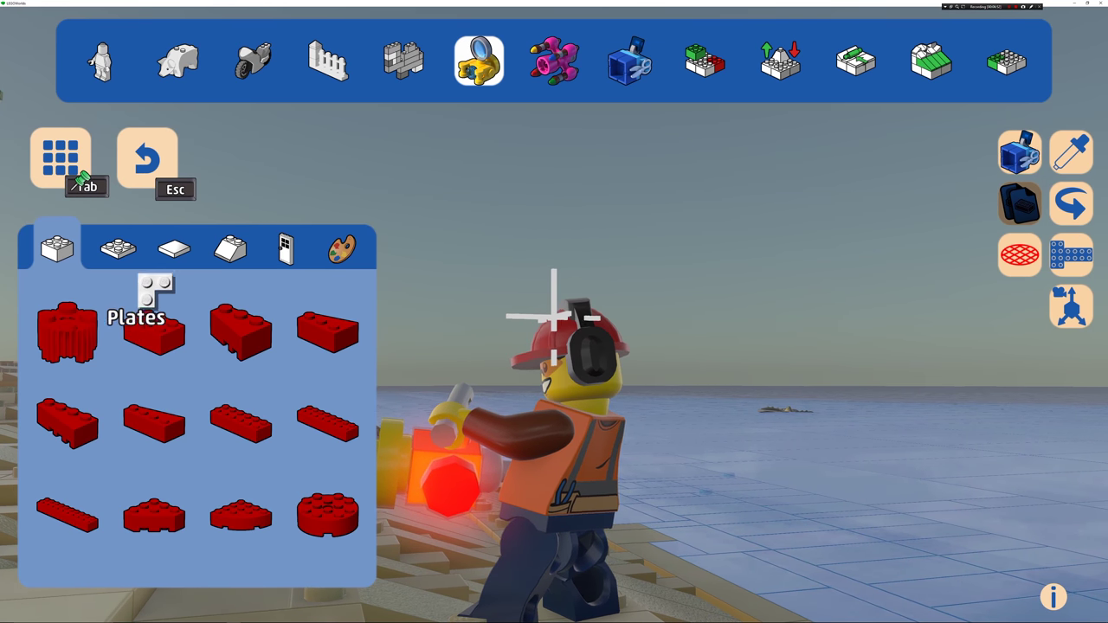
left_click(112, 248)
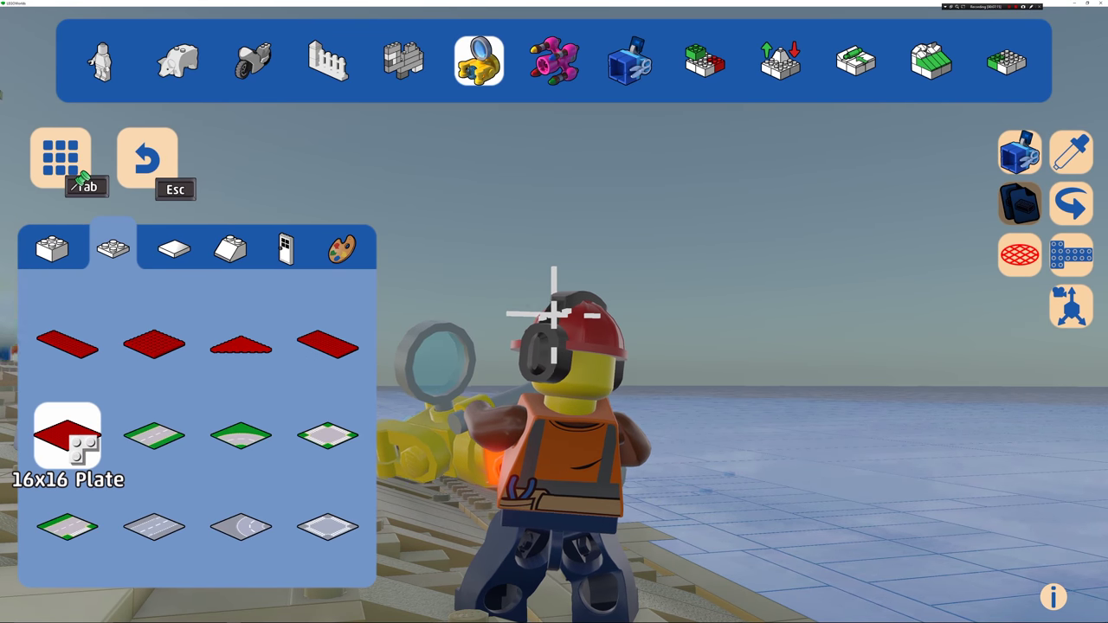
left_click(342, 249)
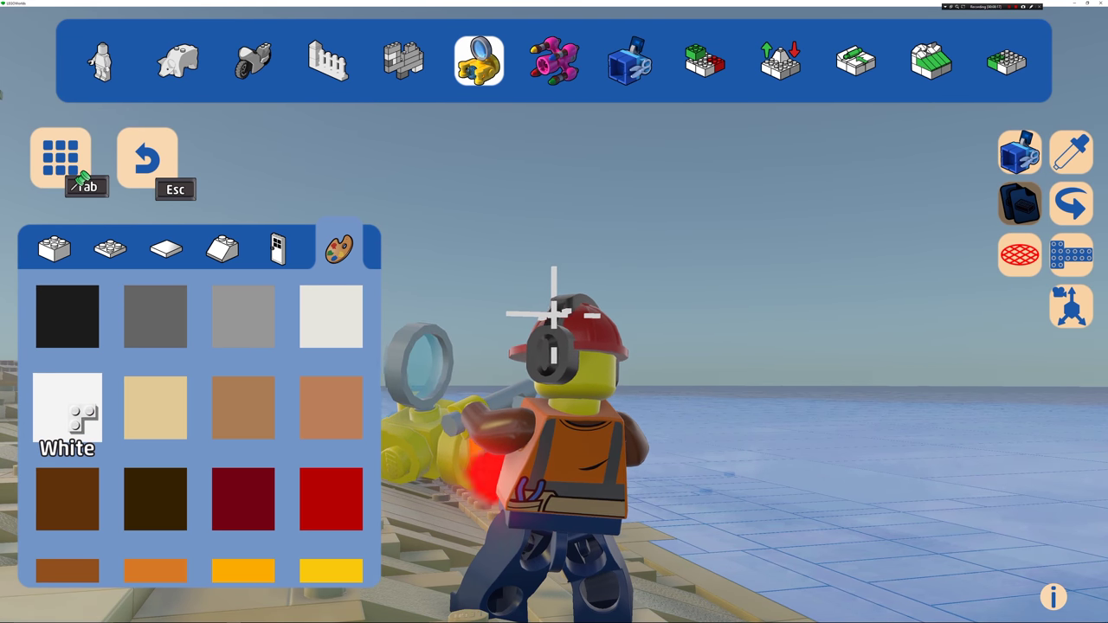
scroll(86, 407, "down", 5)
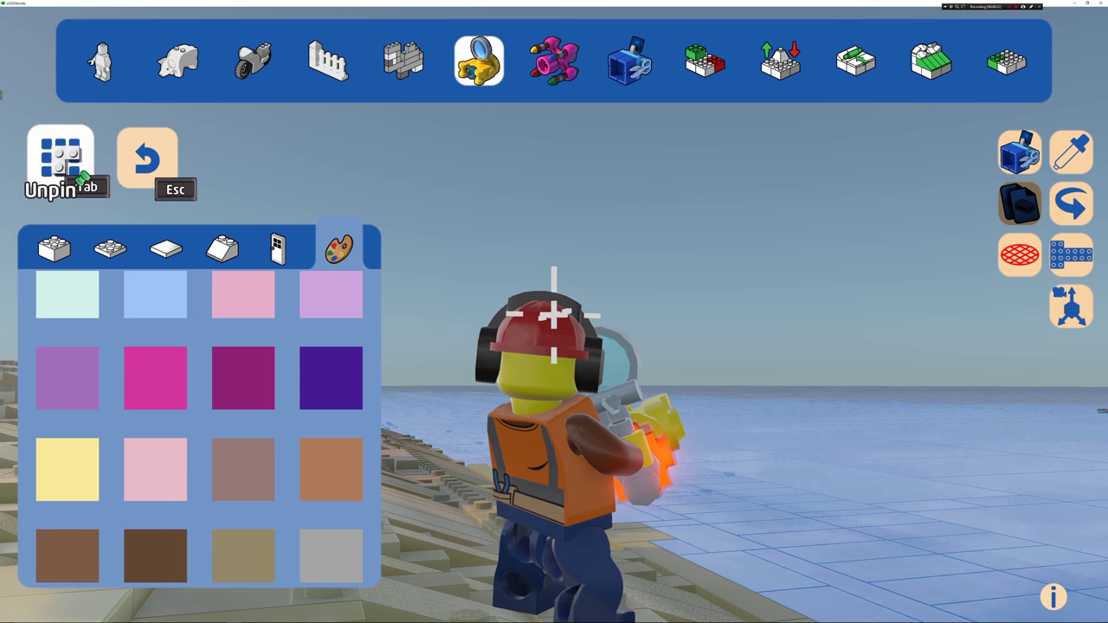
left_click(60, 156)
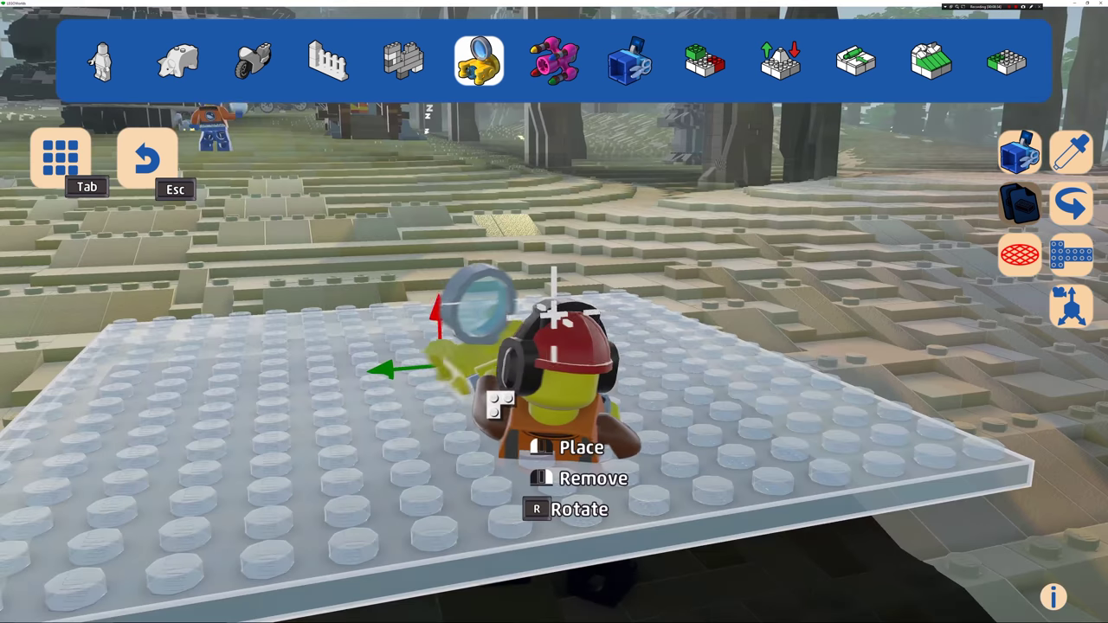
Step: Place three 16x16 plates end to end in a row on the water along the shoreline
scroll(487, 389, "down", 5)
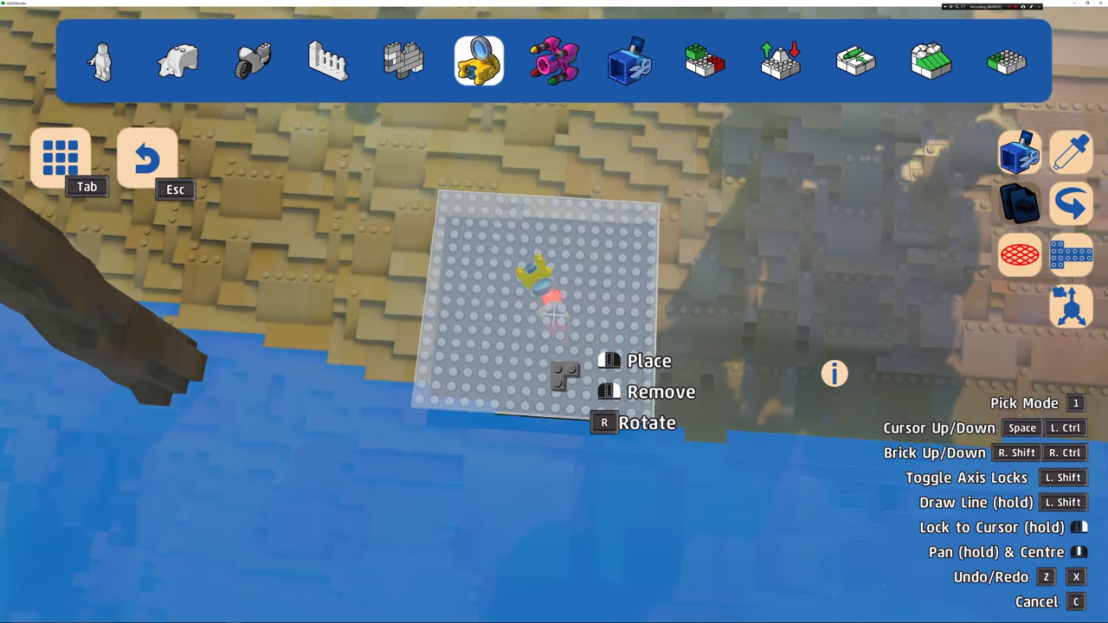
key("w")
key("d")
scroll(554, 316, "down", 3)
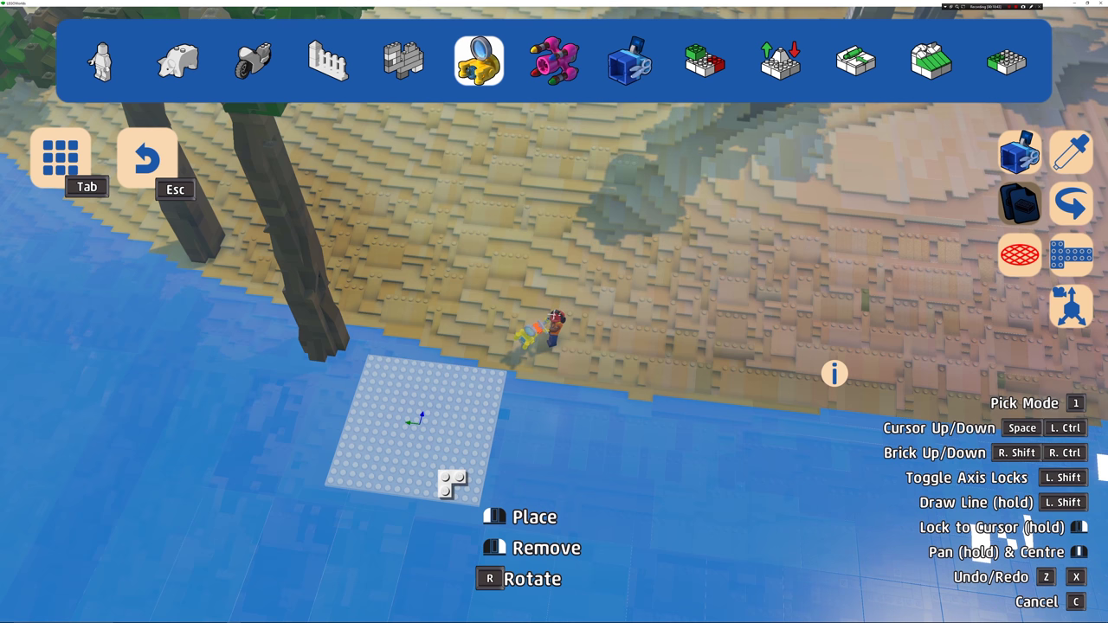
left_click(452, 483)
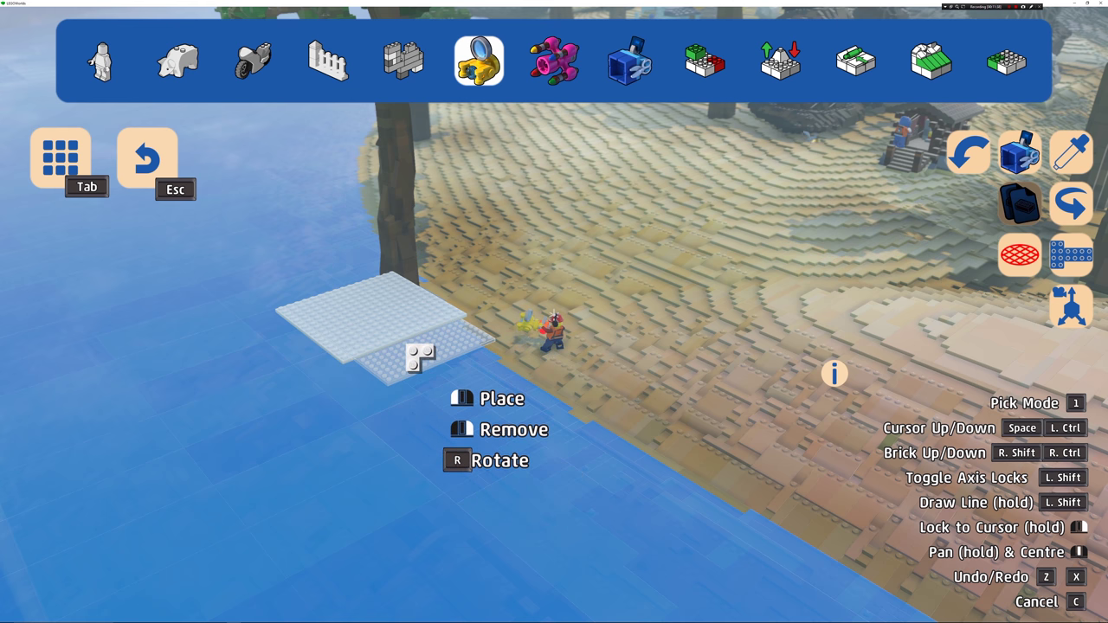
left_click(420, 355)
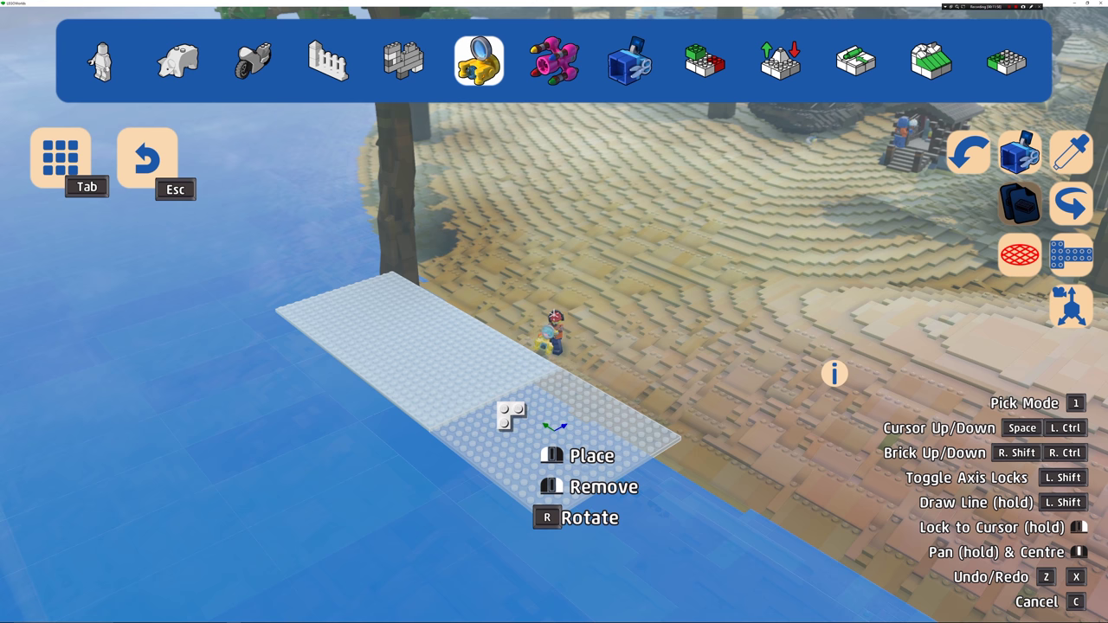
left_click(510, 416)
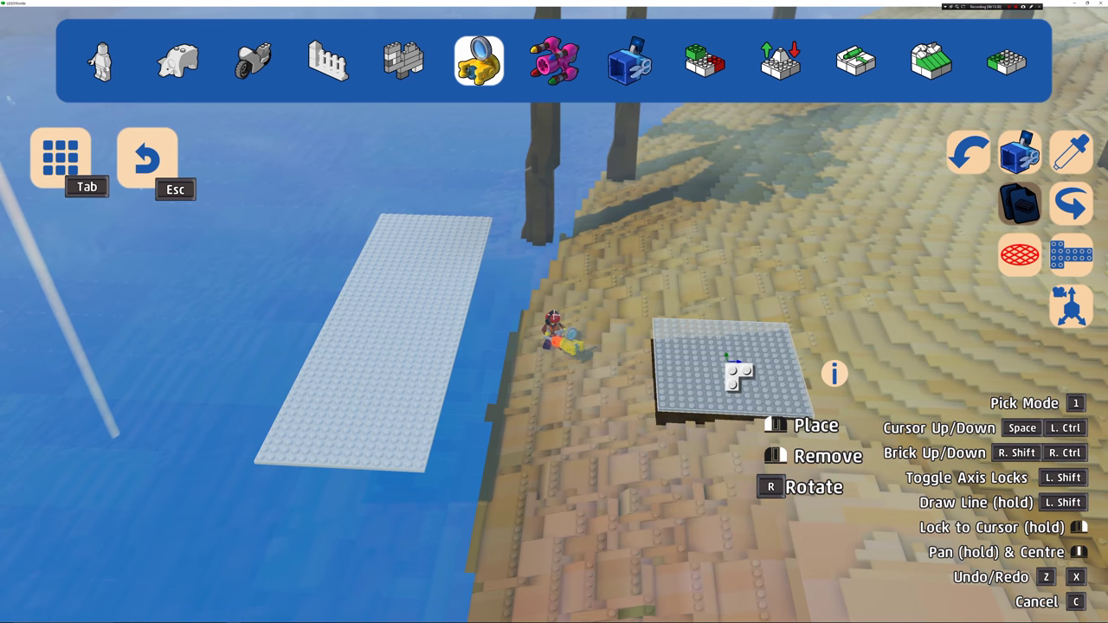
Step: Extend the platform towards land with more 16x16 plates laid flush against the first row
right_click(714, 399)
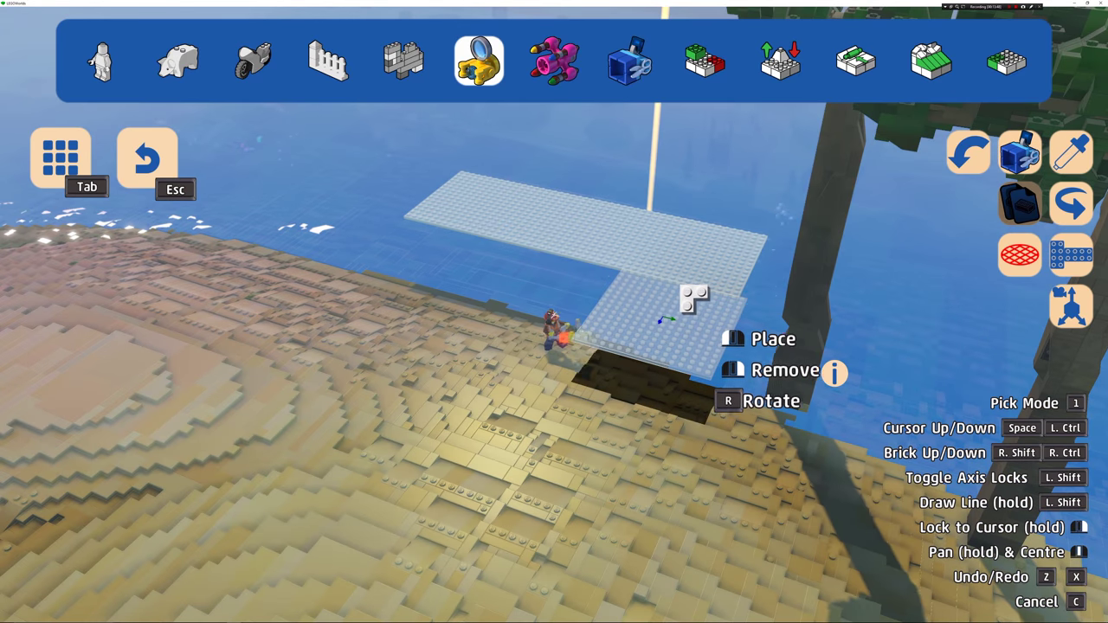
left_click(693, 297)
right_click(539, 324)
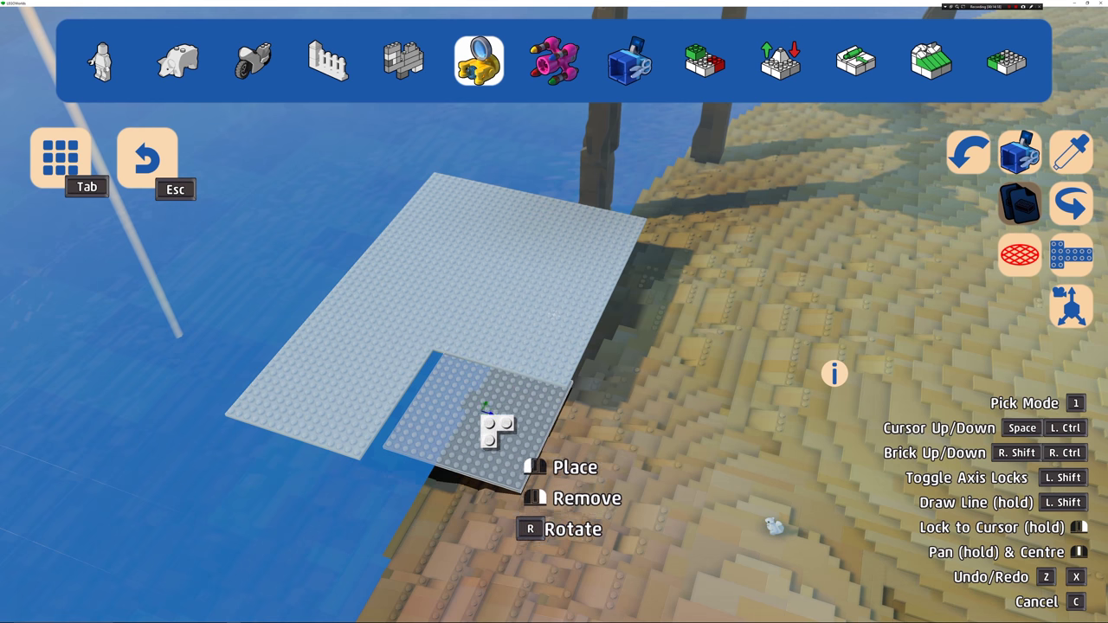
left_click(509, 382)
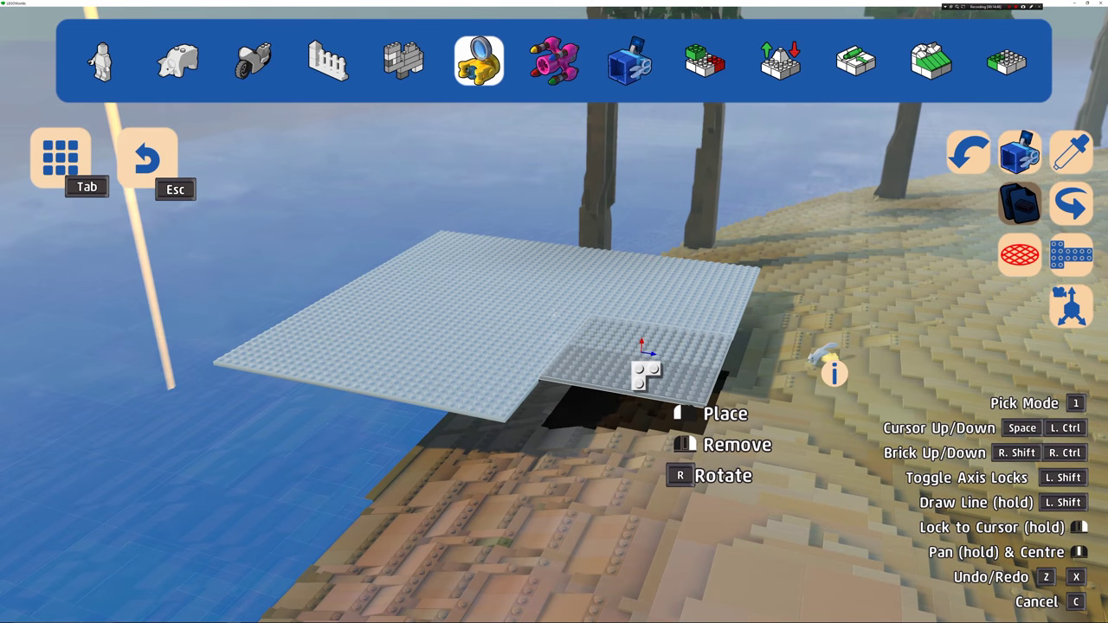
left_click(642, 398)
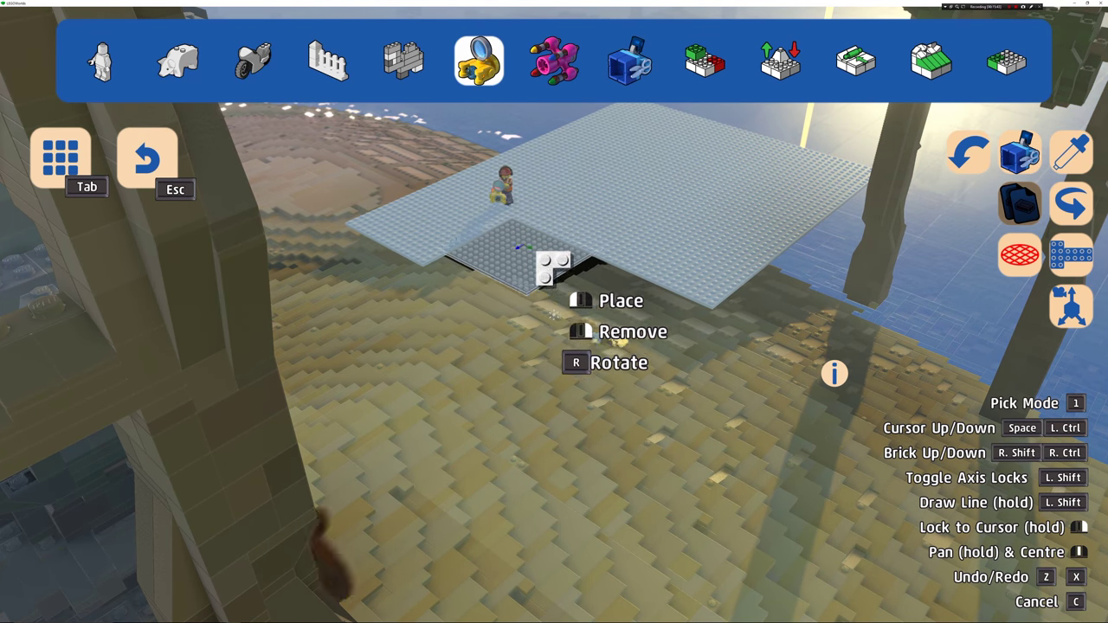
Step: Continue the platform inland over the sand with further adjoining 16x16 plates
mouse_move(546, 300)
left_mouse_down()
mouse_move(546, 315)
mouse_move(540, 306)
left_mouse_up()
key("w")
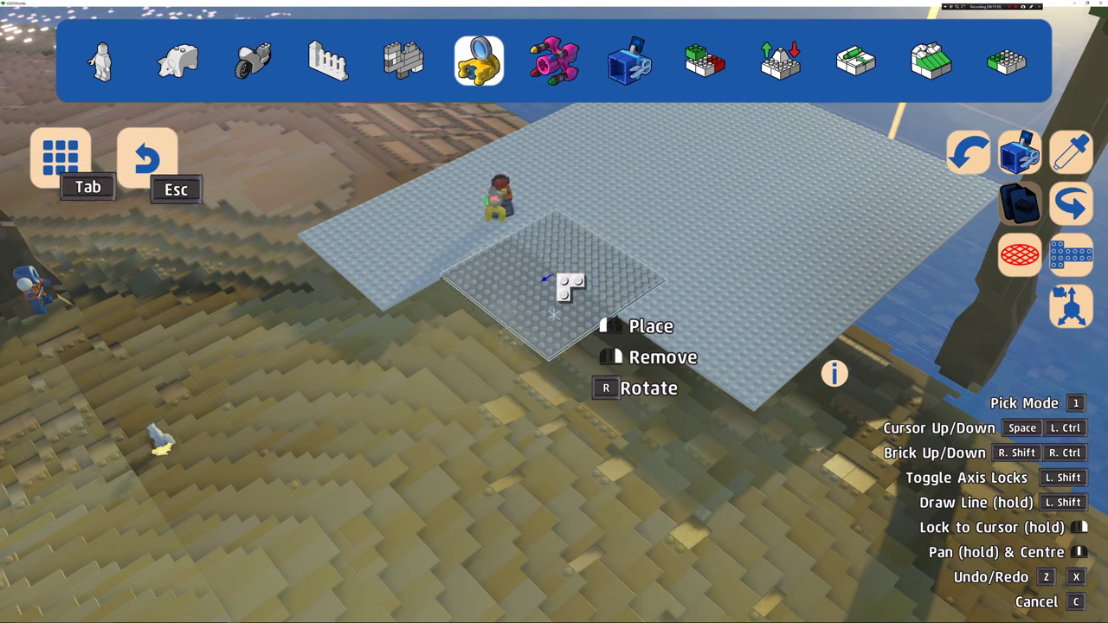
left_click(547, 303)
left_click(625, 411)
left_click_drag(625, 411, 493, 364)
left_click(387, 440)
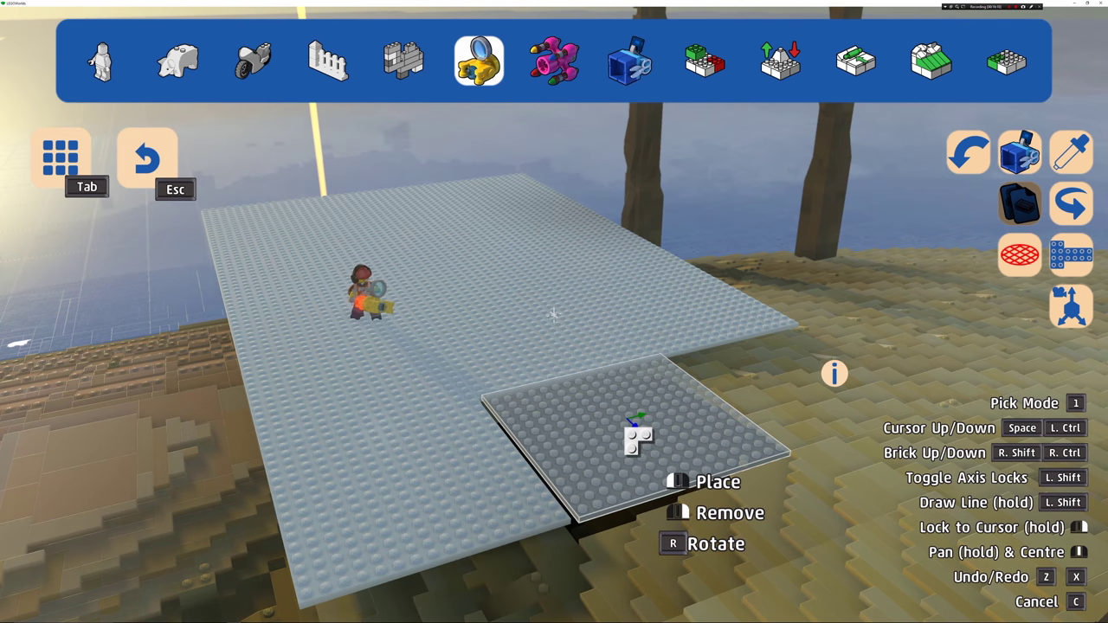
left_click_drag(638, 438, 598, 439)
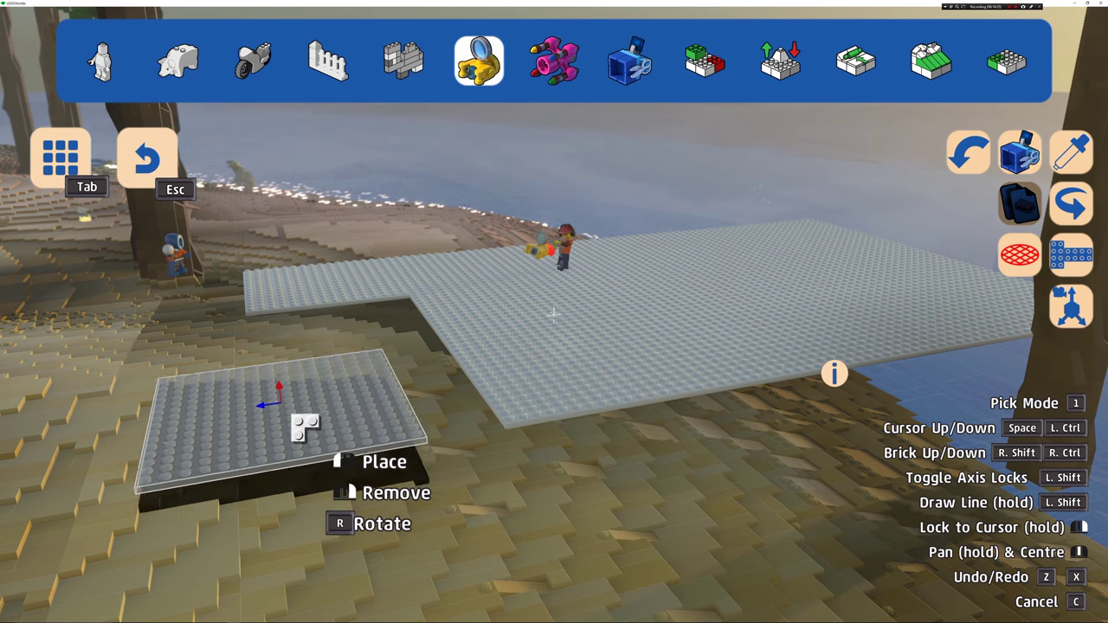
left_click(347, 403)
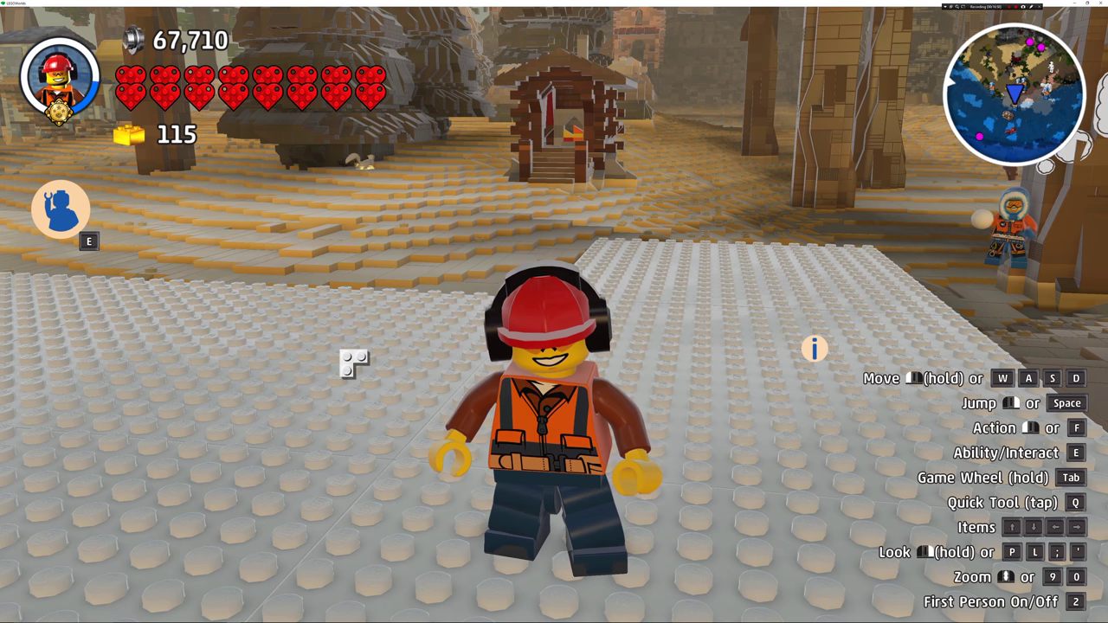
Step: Clear the sand beside the platform with the Landscape Tool in delete mode and place a 16x16 plate in the adjoining gap
key("Tab")
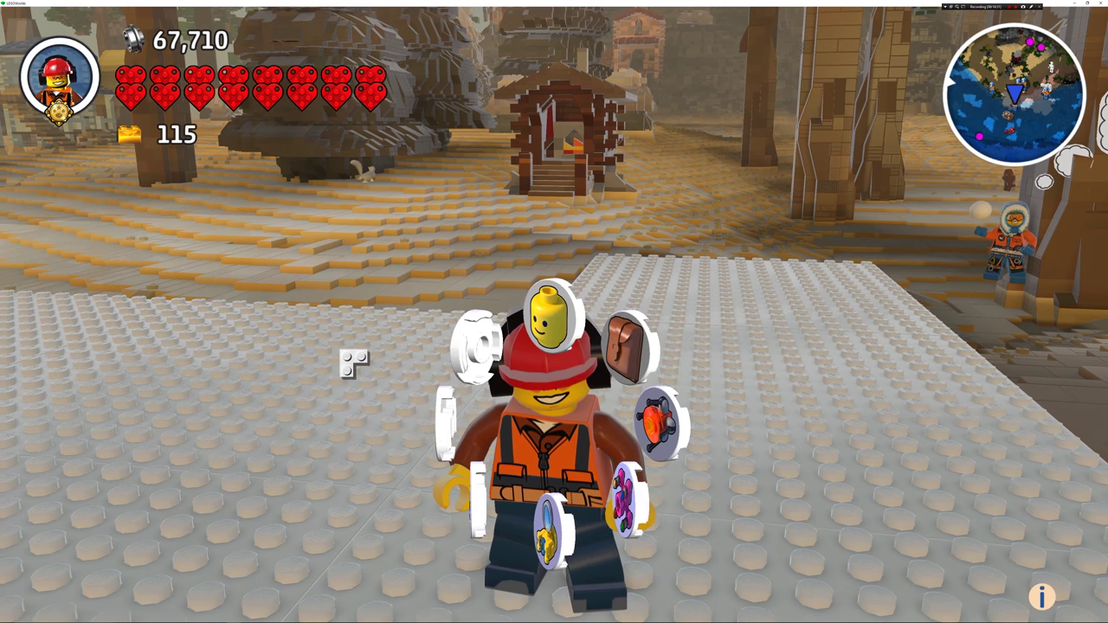
left_click(475, 345)
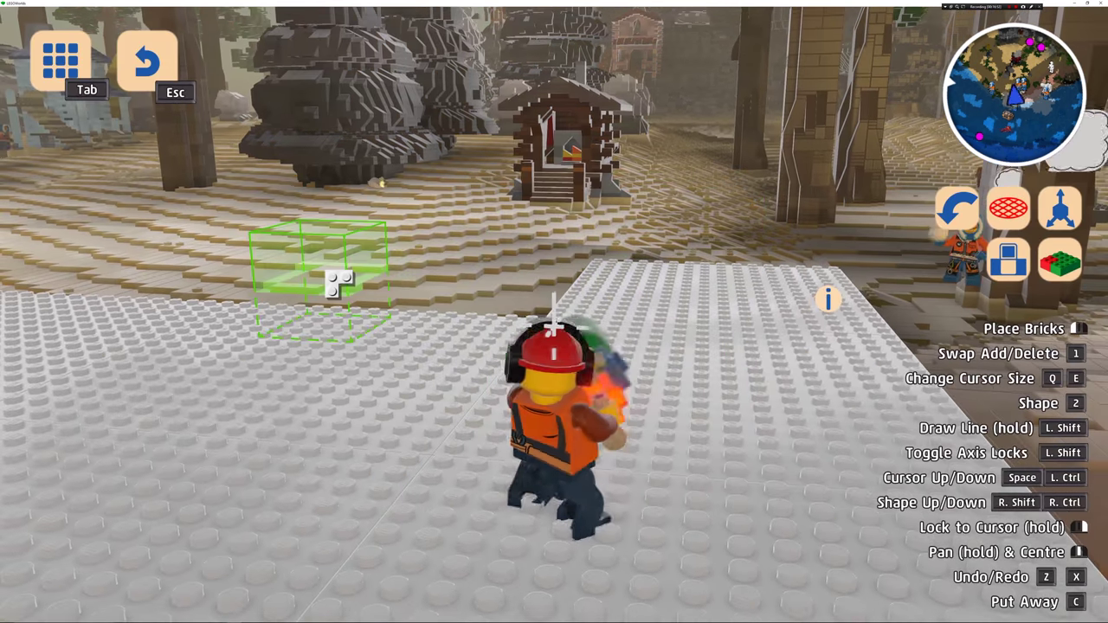
key("1")
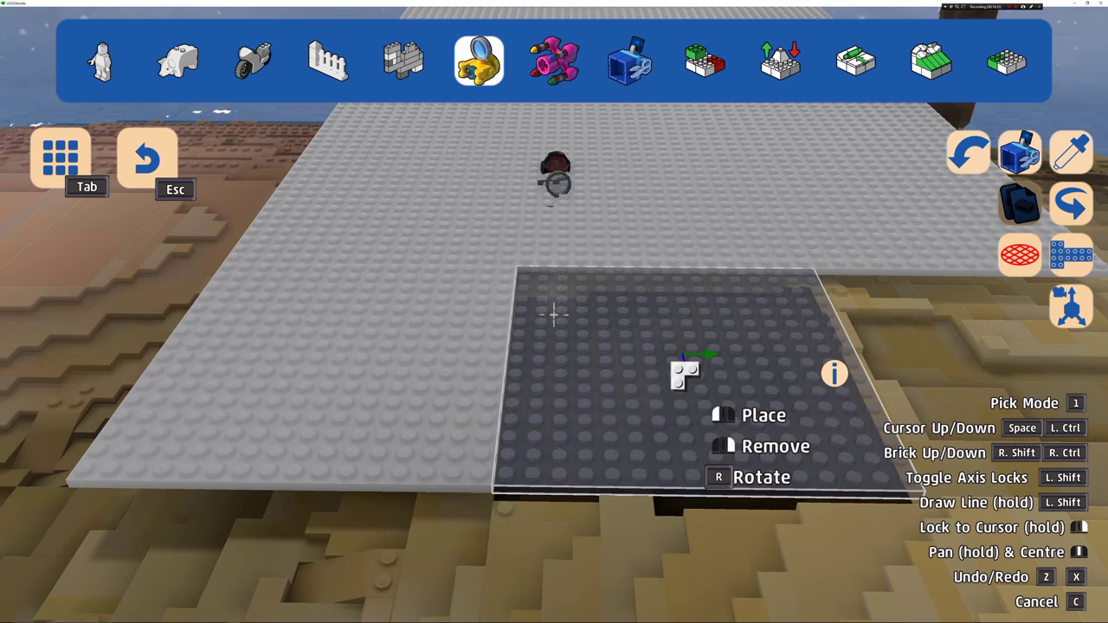
left_click(684, 375)
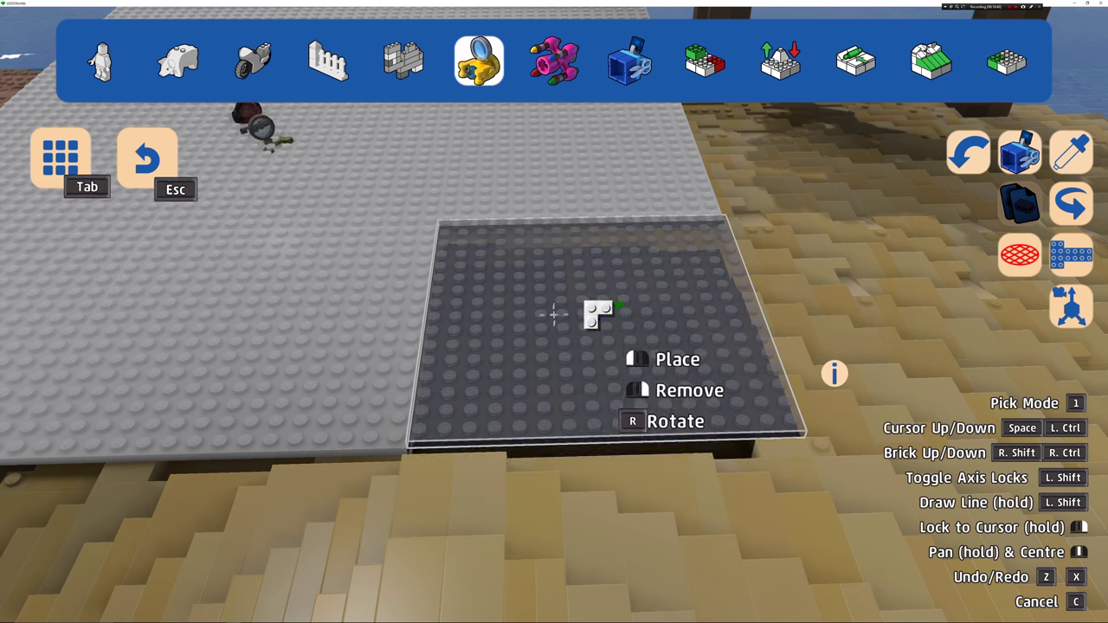
left_click(603, 321)
key("z")
key("c")
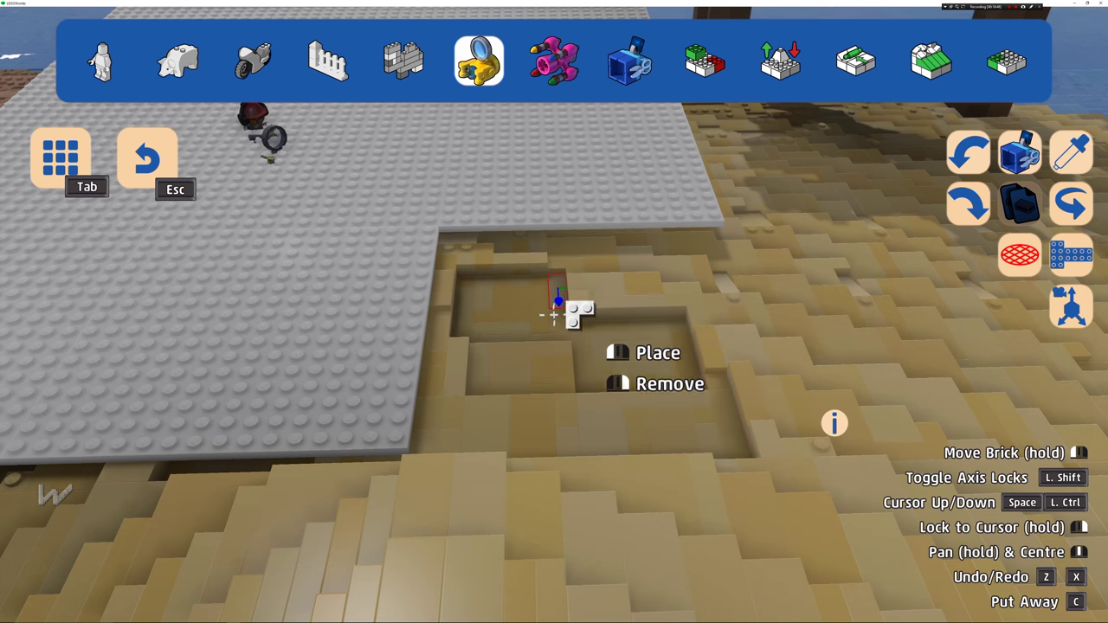
Step: Lay large rectangular bricks side by side on top of the plate platform to form a raised layer
key("1")
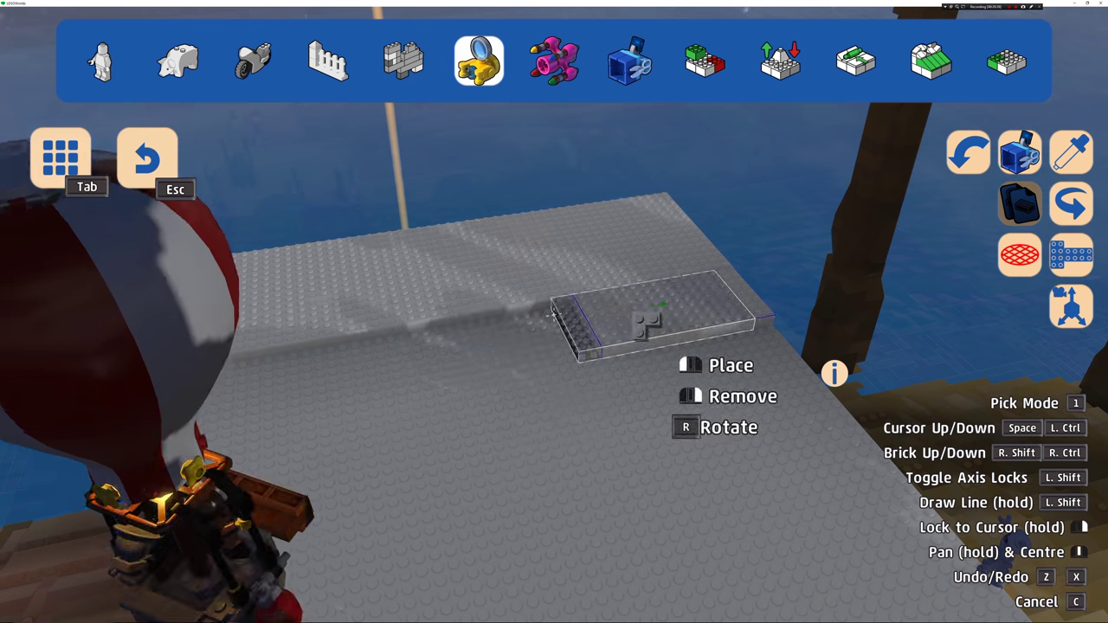
left_click(470, 354)
left_click(294, 386)
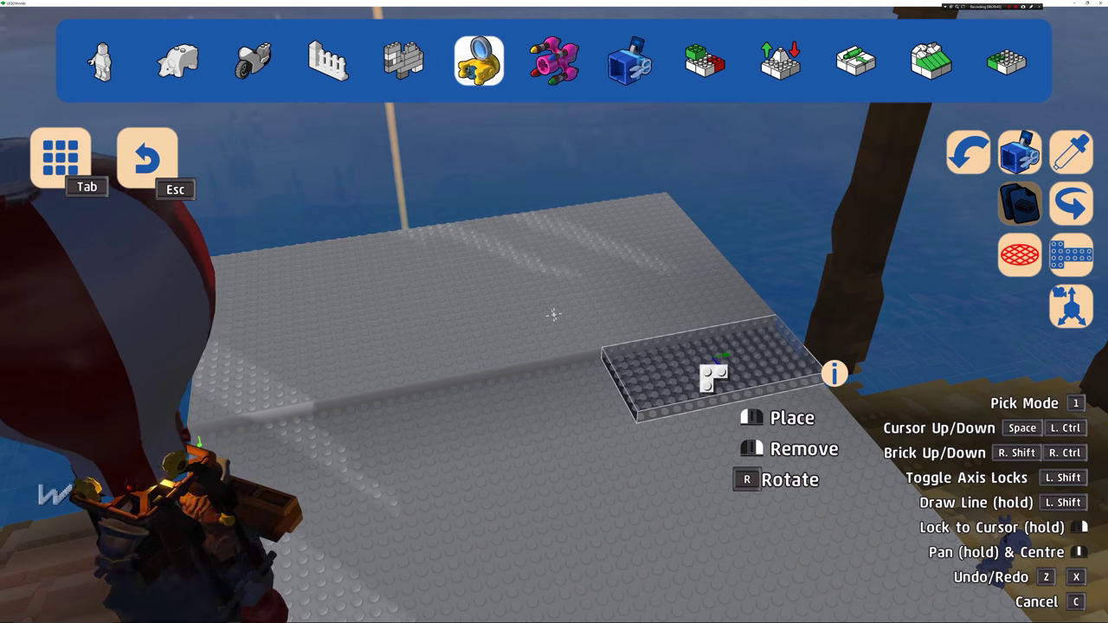
left_click(713, 378)
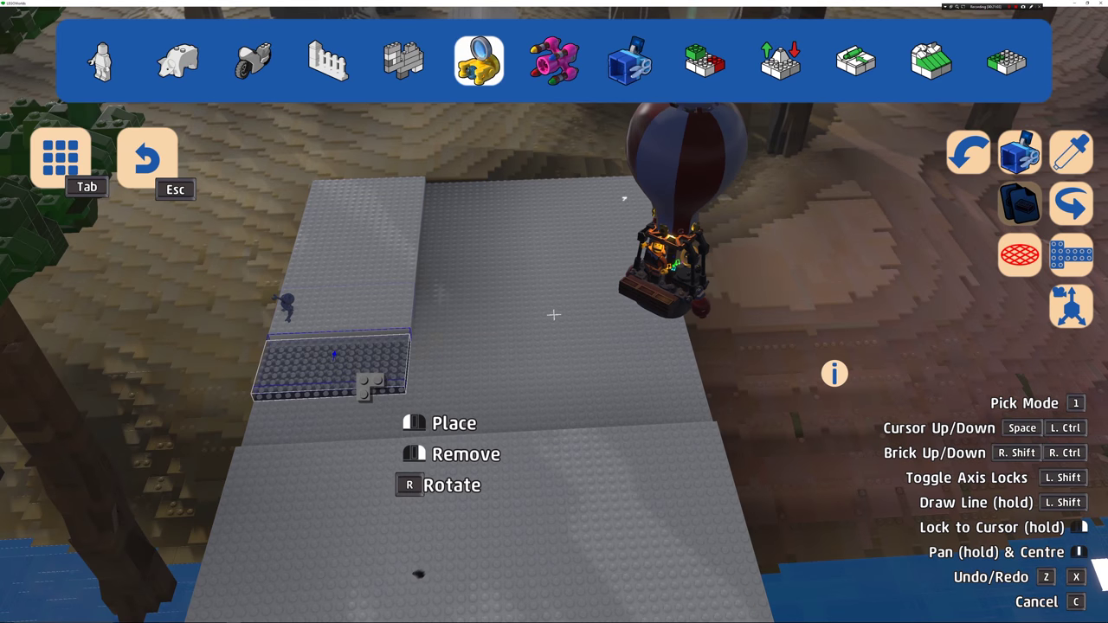
left_click_drag(500, 215, 499, 408)
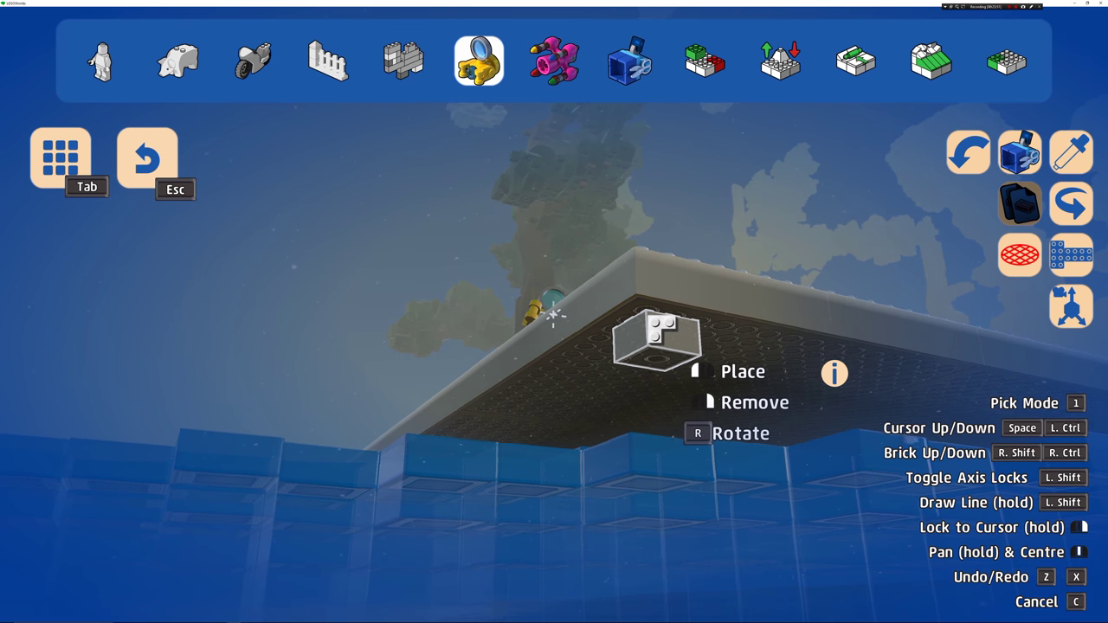
Step: Build a support column of bricks from beneath the platform's seaward corner down into the water
key("ctrl")
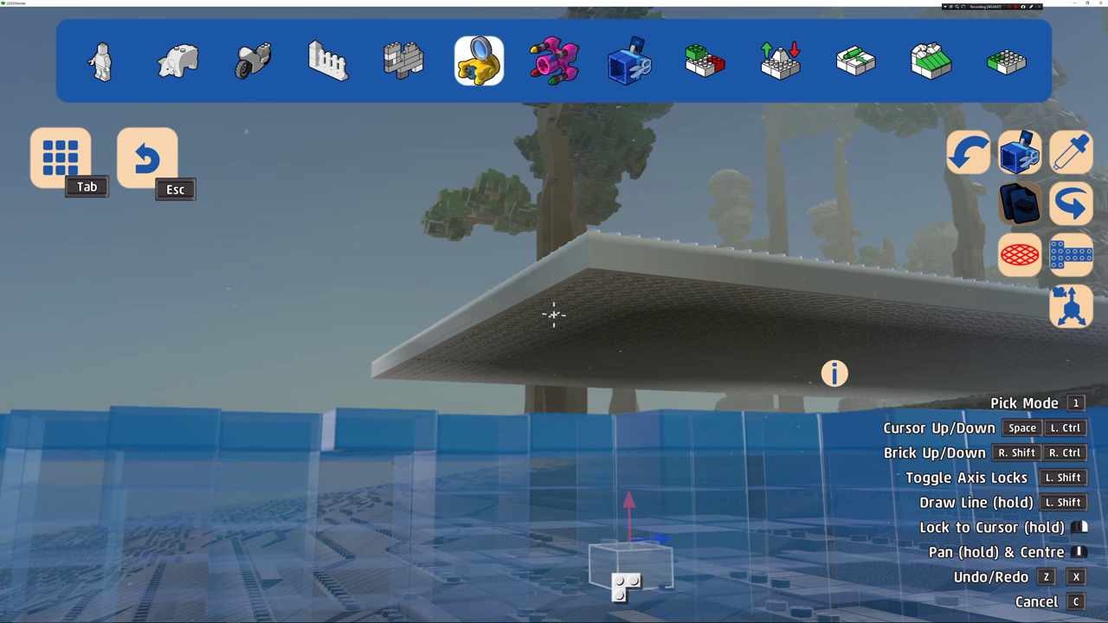
key("shift")
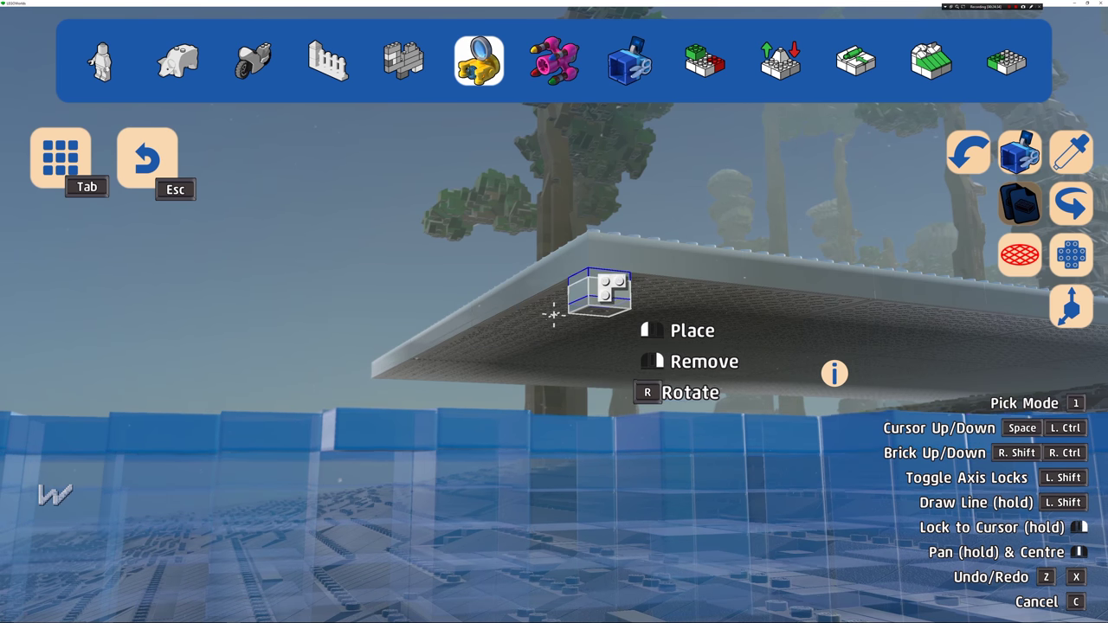
left_click(555, 315)
left_click(554, 315)
left_click(554, 315)
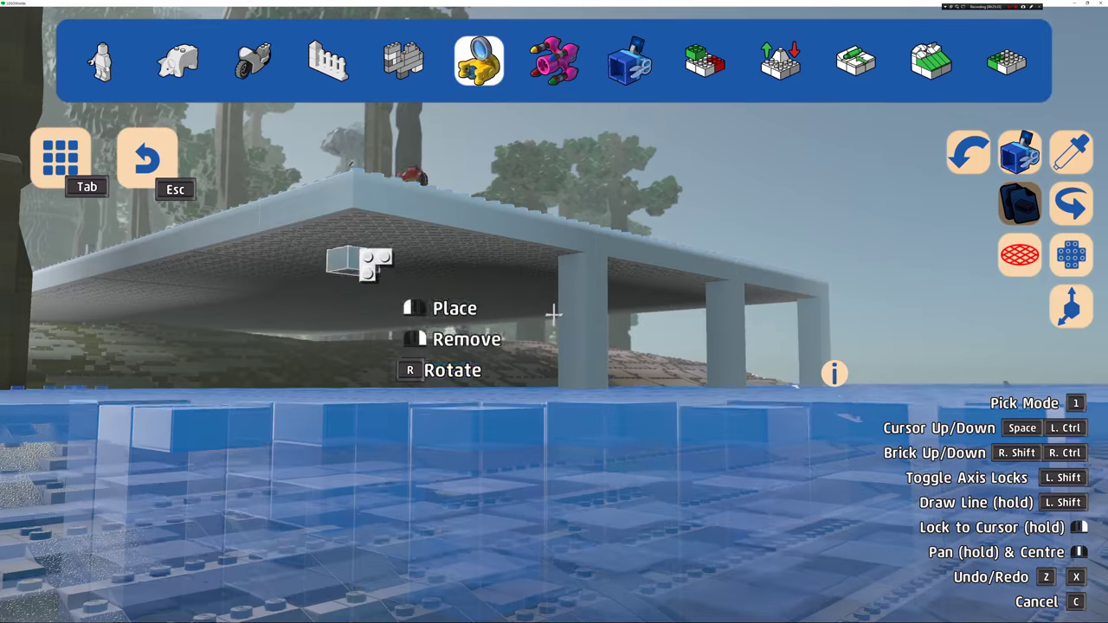
Step: Add evenly spaced brick pillars beneath one side of the platform, from the water to the shore
left_click_drag(384, 230, 384, 517)
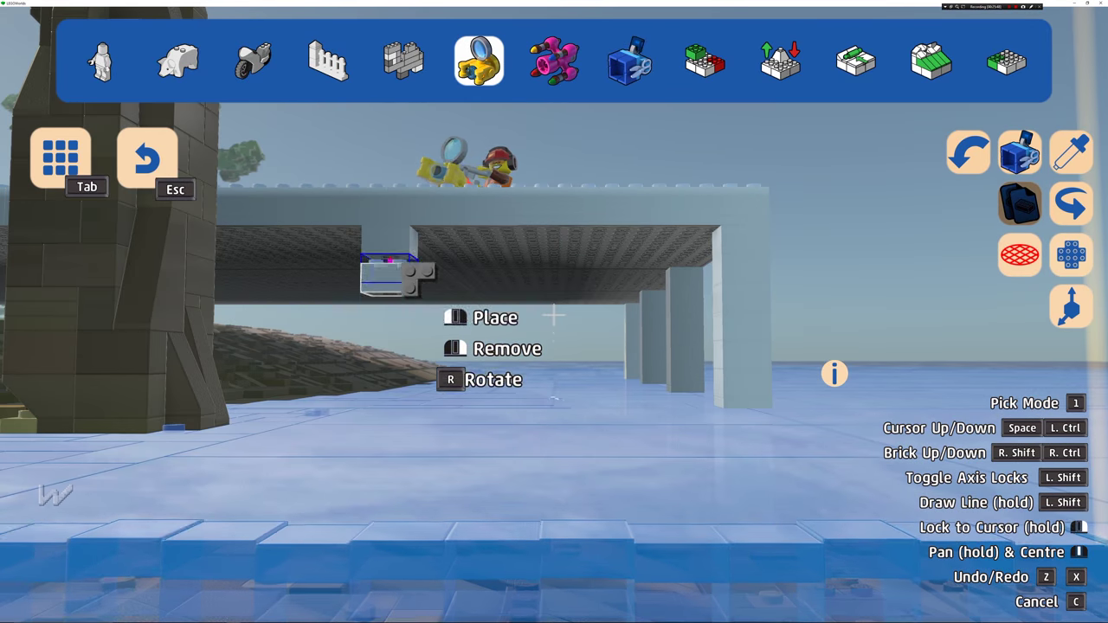
key("a")
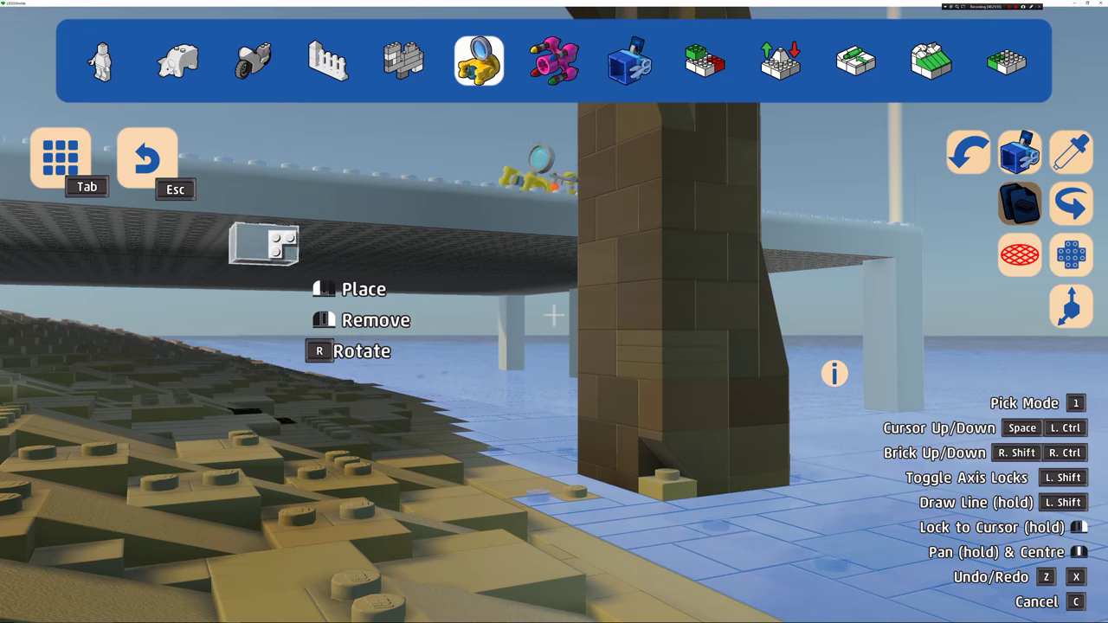
left_click_drag(264, 232, 268, 375)
key("a")
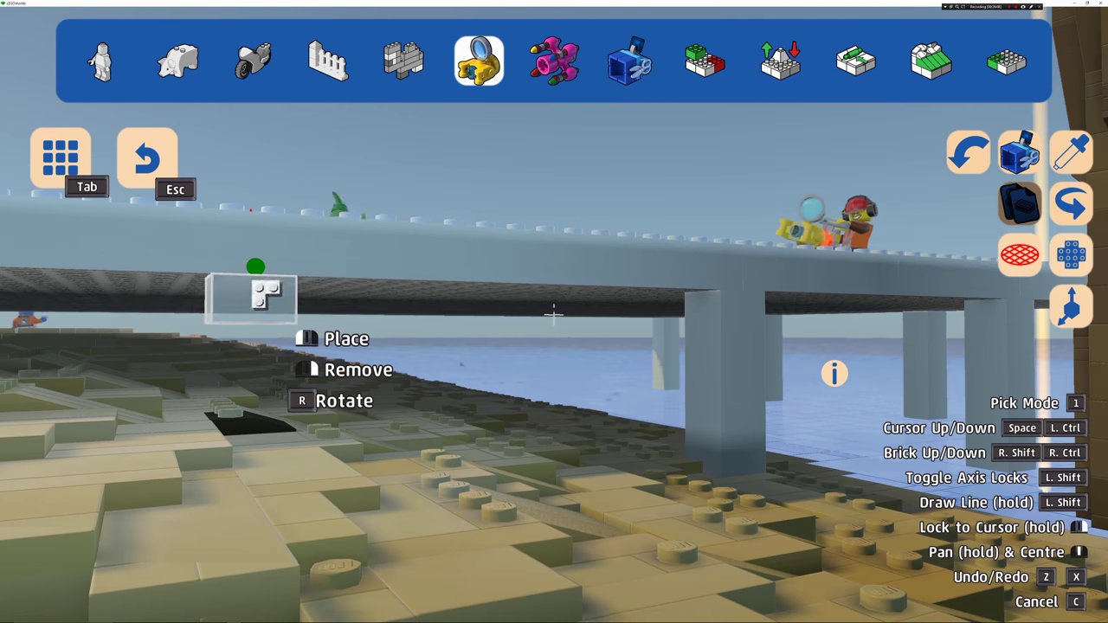
left_click_drag(253, 281, 254, 353)
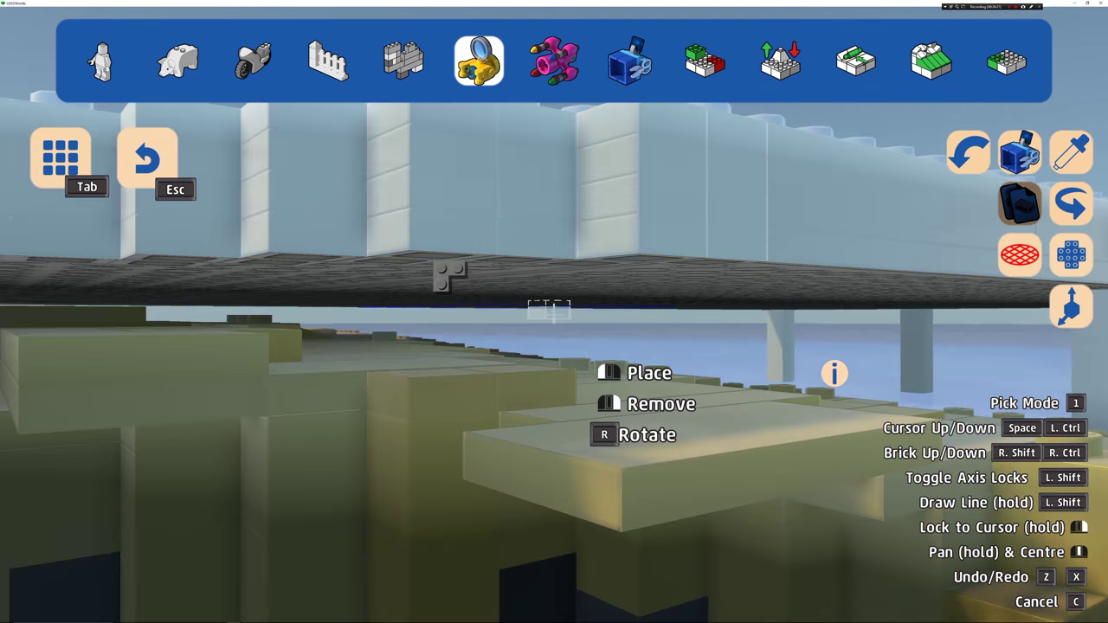
key("s")
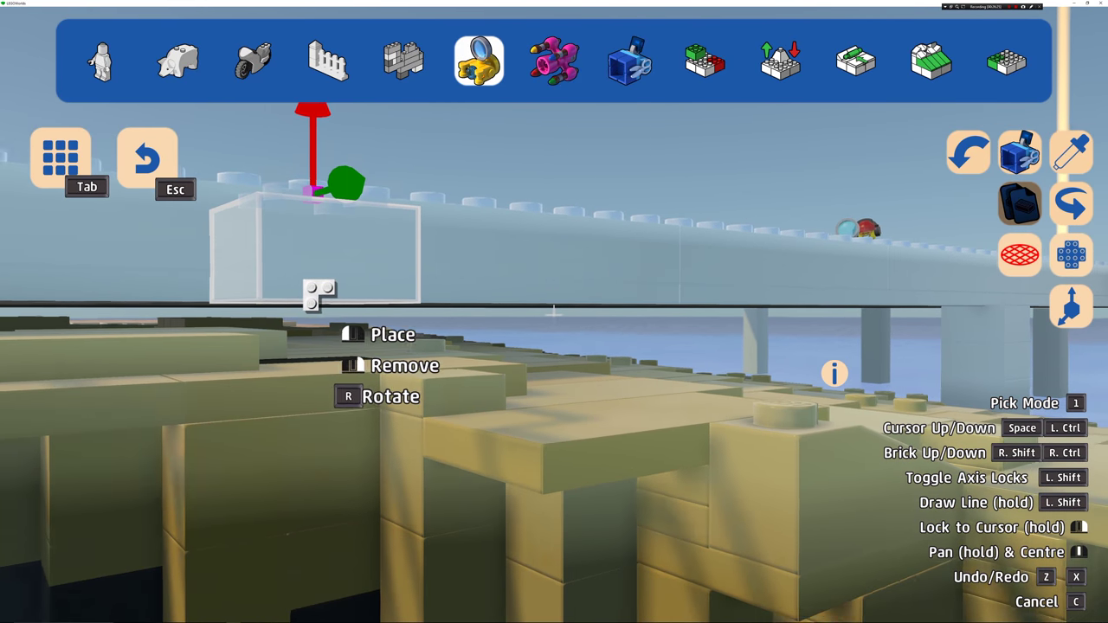
Step: Build matching brick pillars beneath the opposite side of the platform, over the water and the sloping shore
key("q")
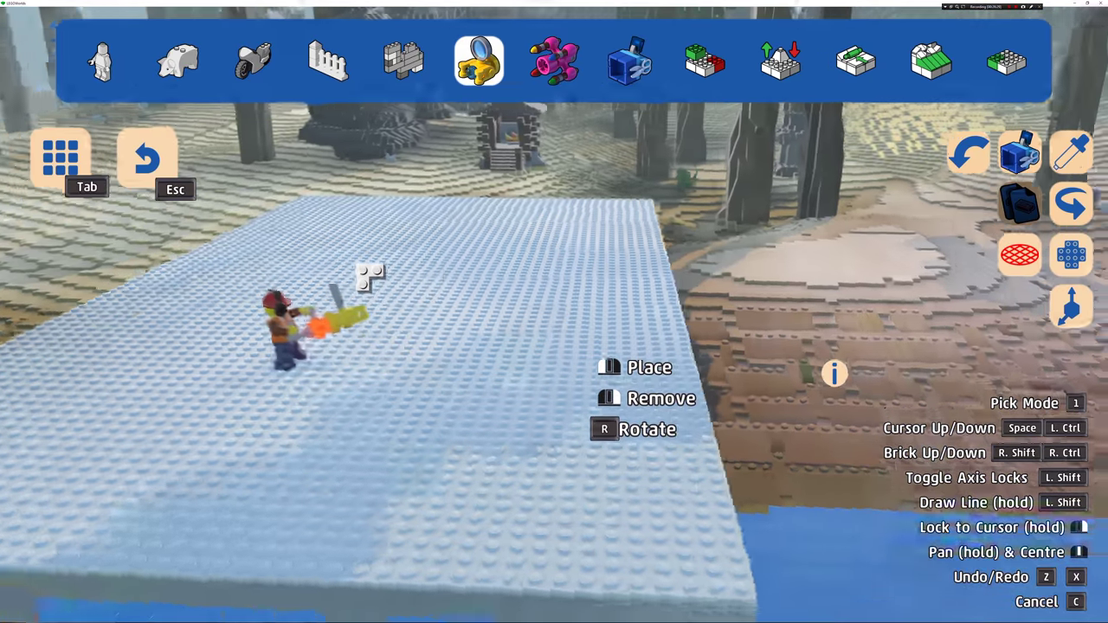
key("w")
key("w")
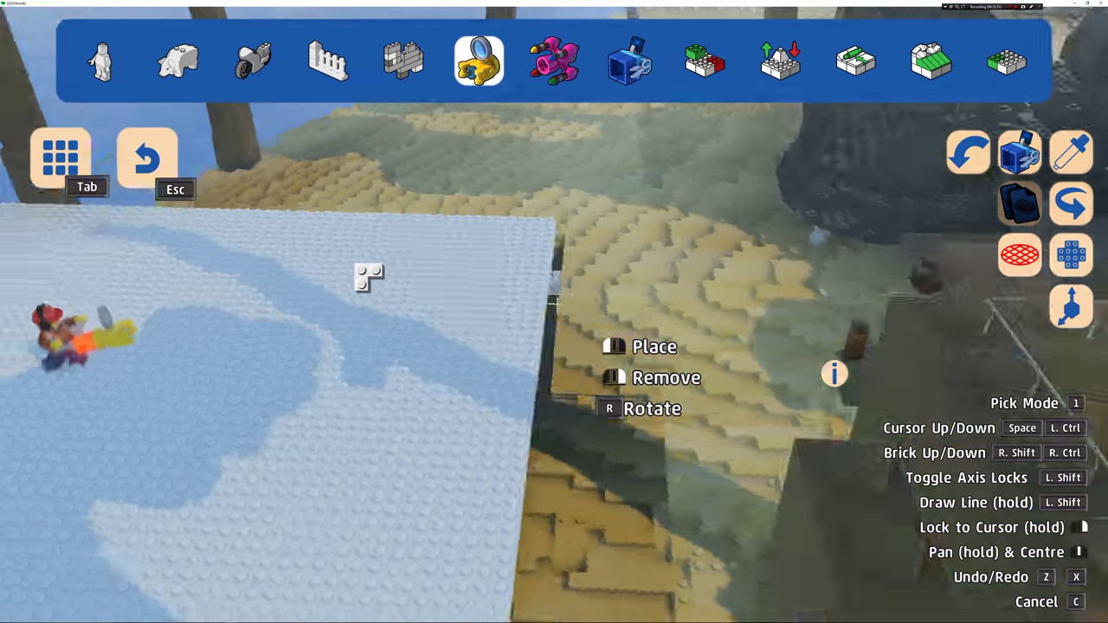
key("w")
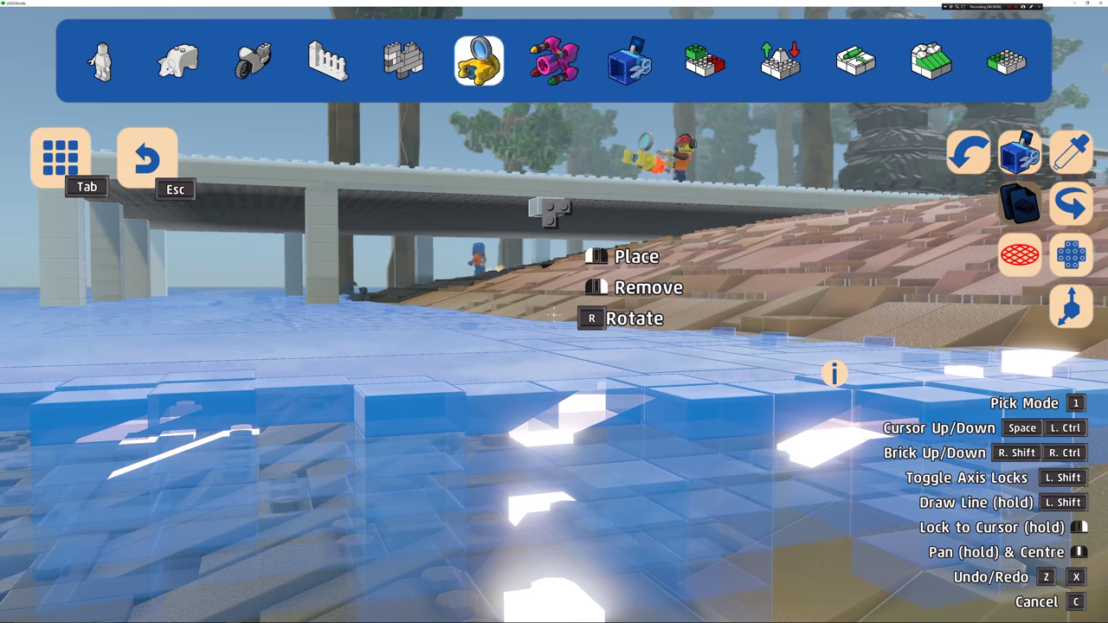
key("w")
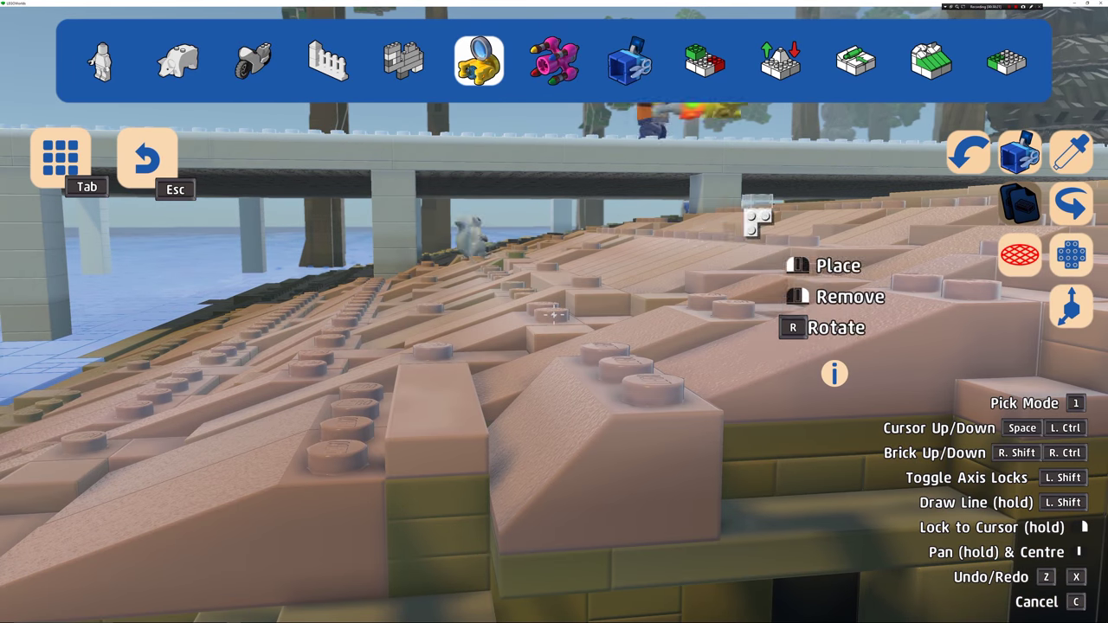
key("w")
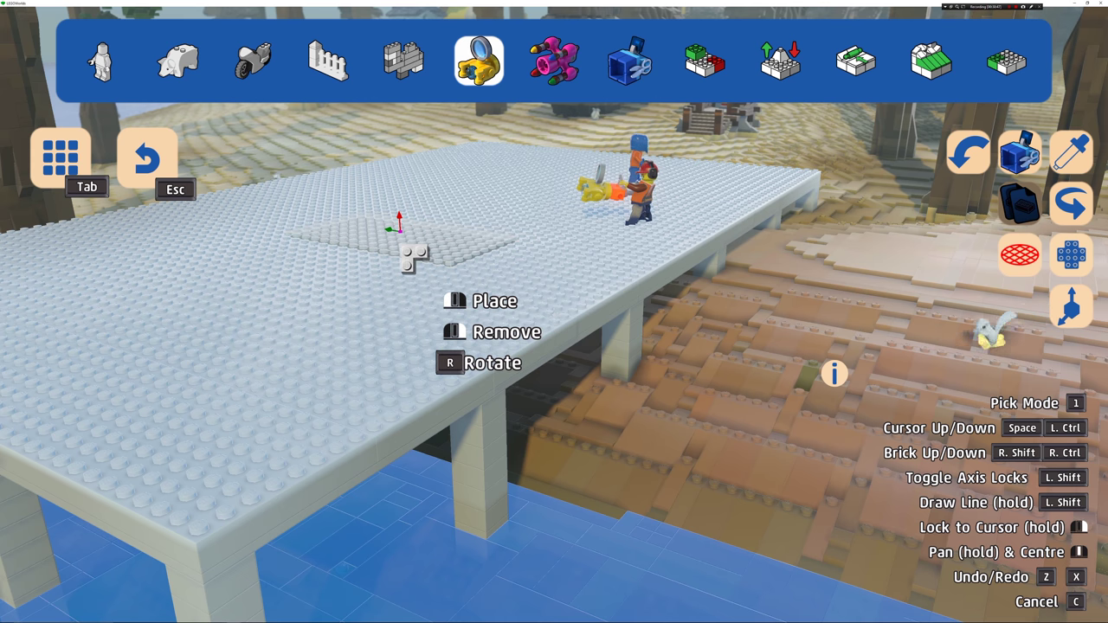
Step: Lay a row of large rectangular plates on top of the platform along its seaward edge
right_click(410, 248)
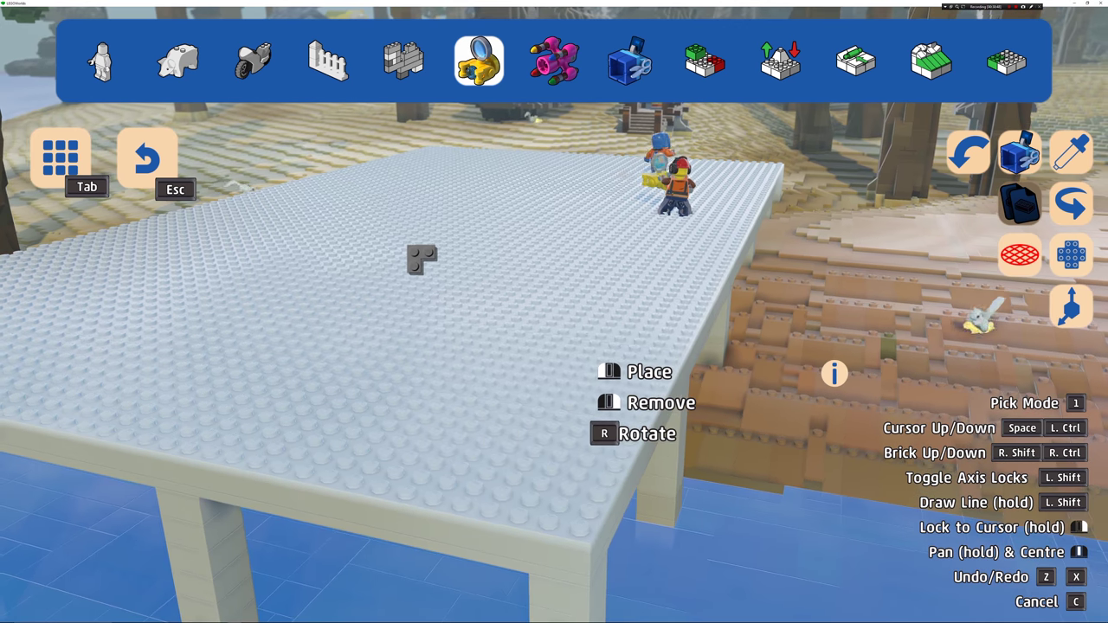
key("a")
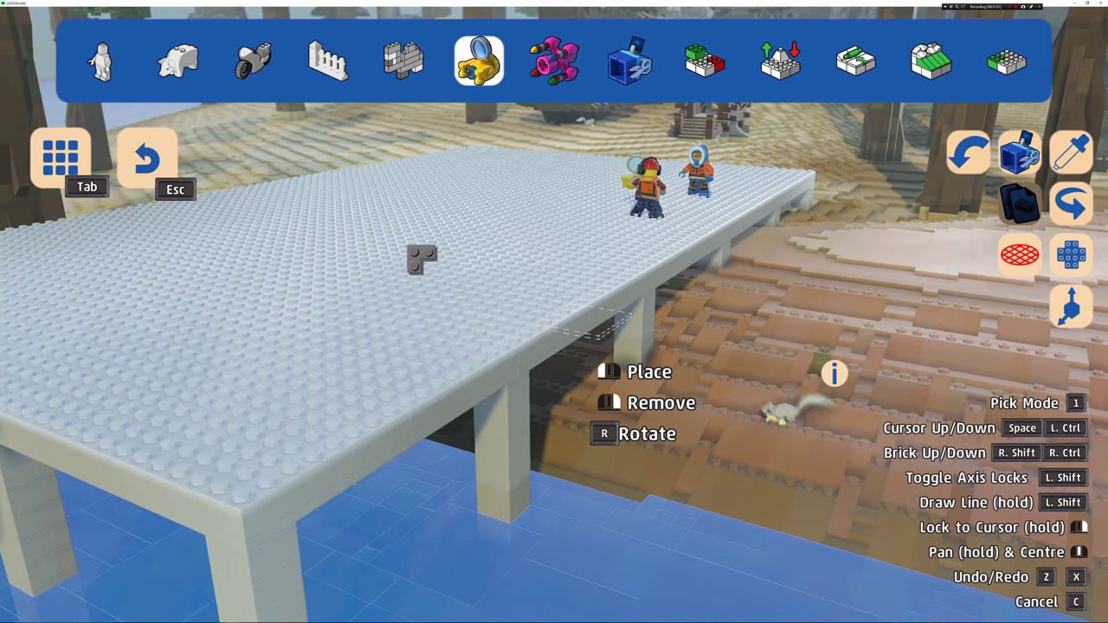
key("a")
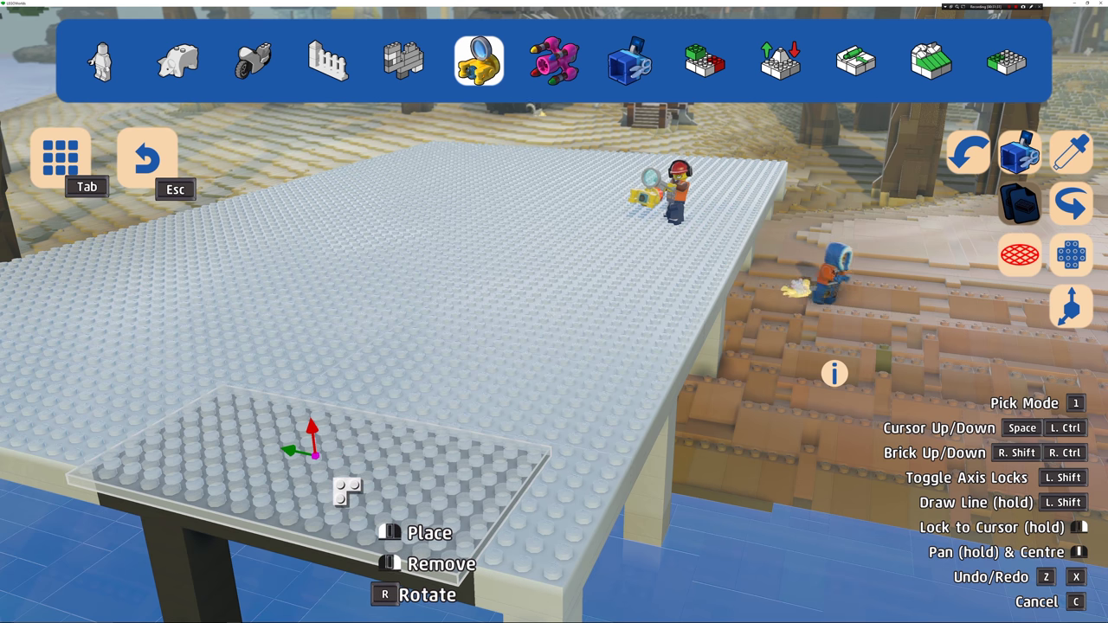
scroll(352, 494, "down", 5)
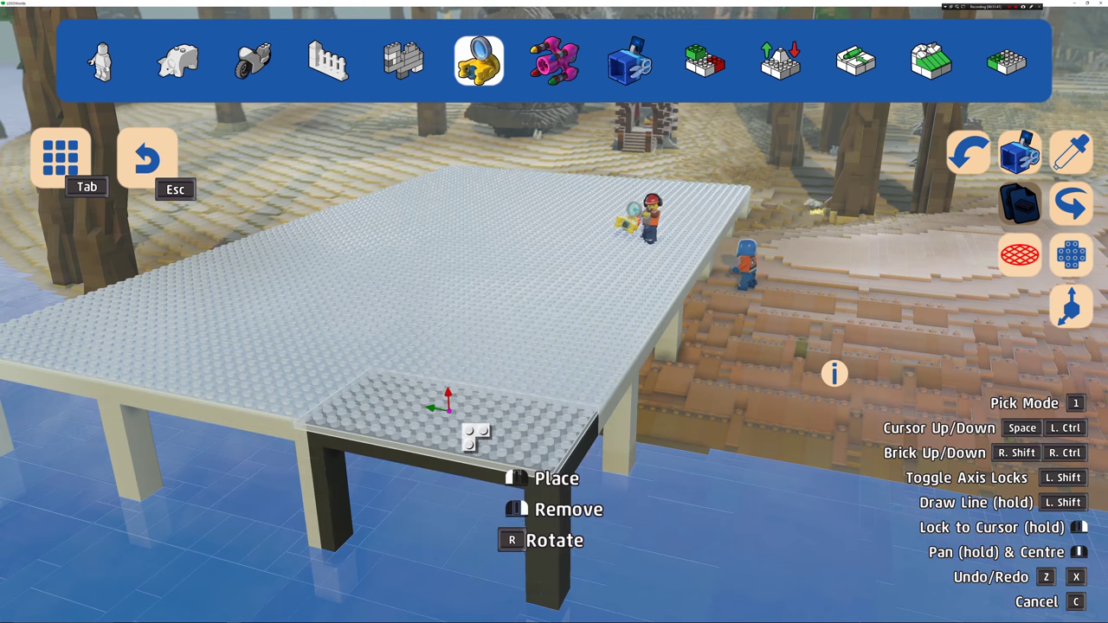
left_click(477, 435)
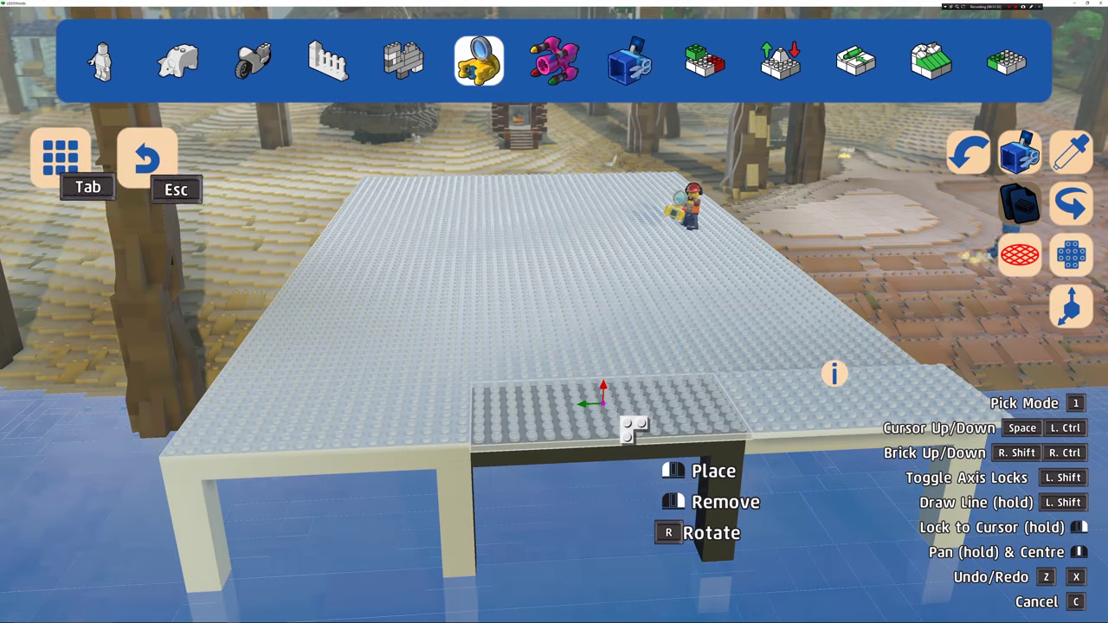
left_click(631, 429)
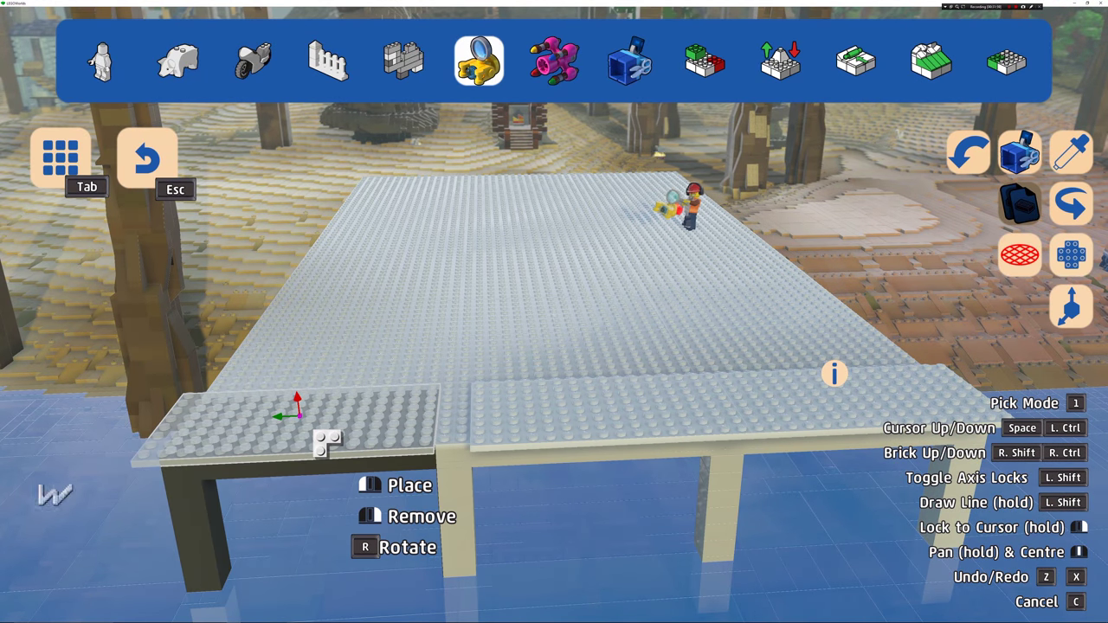
left_click(325, 441)
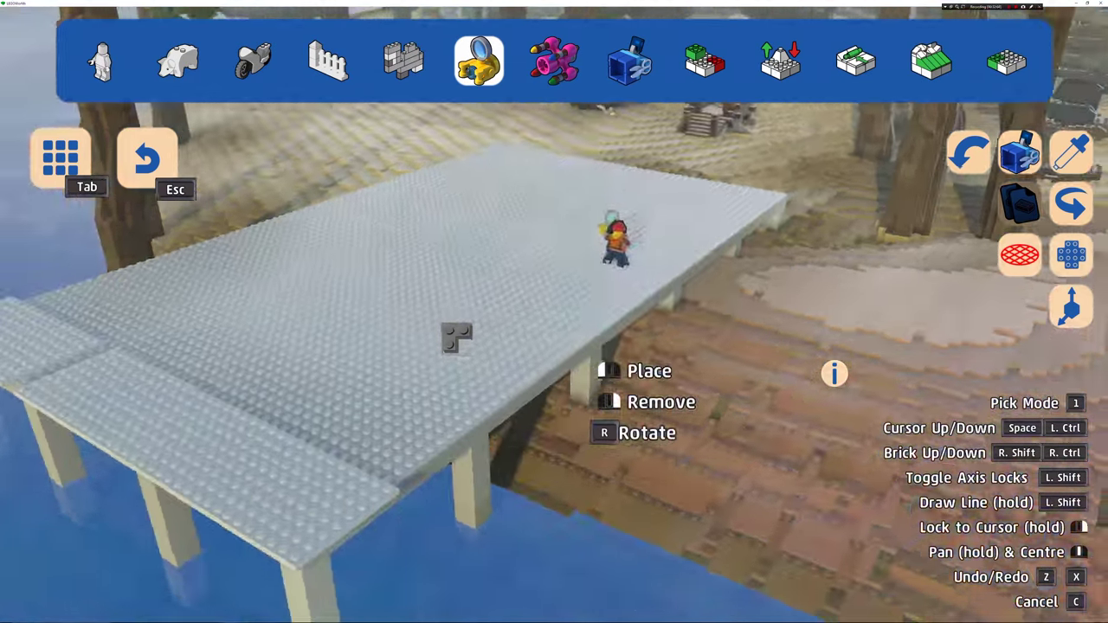
Step: Extend the new plate layer inland in rows of large plates along both sides of the platform
key("shift")
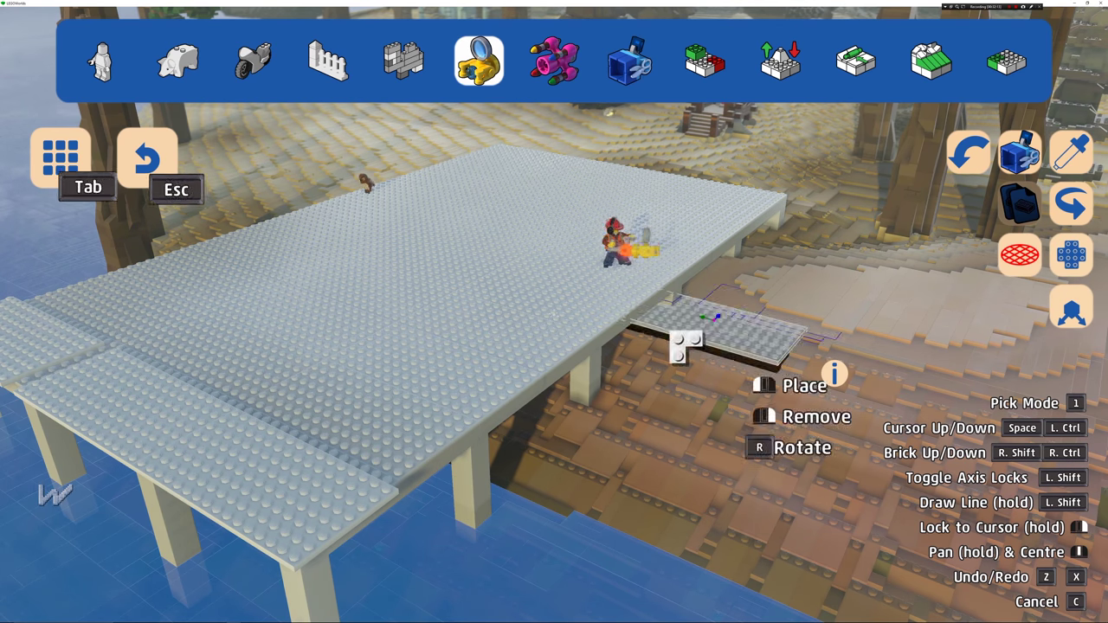
key("shift")
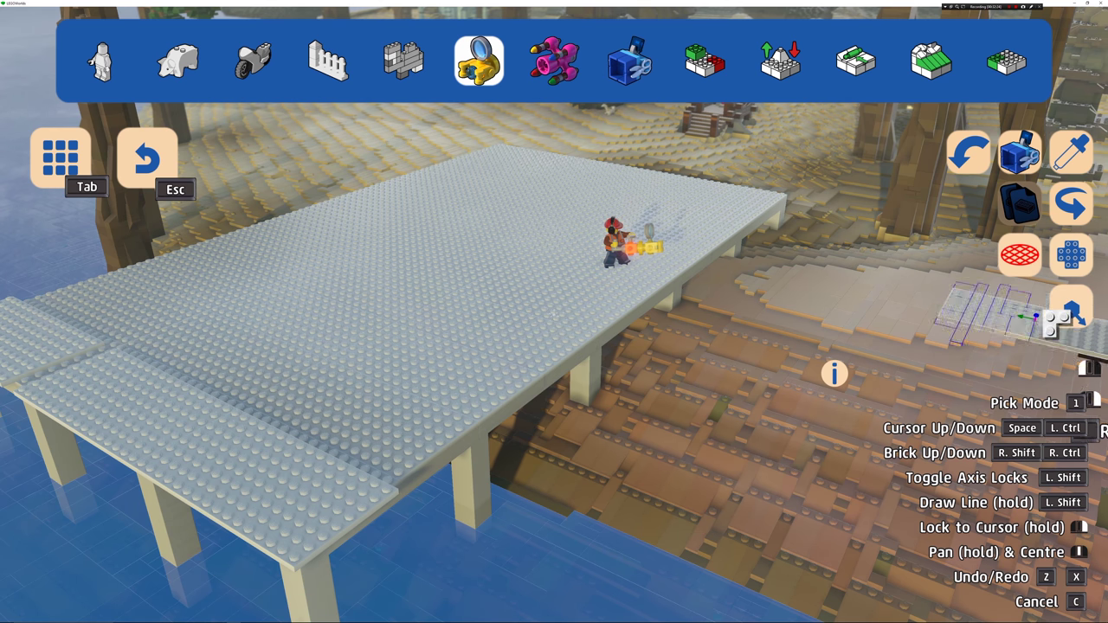
left_click(379, 428)
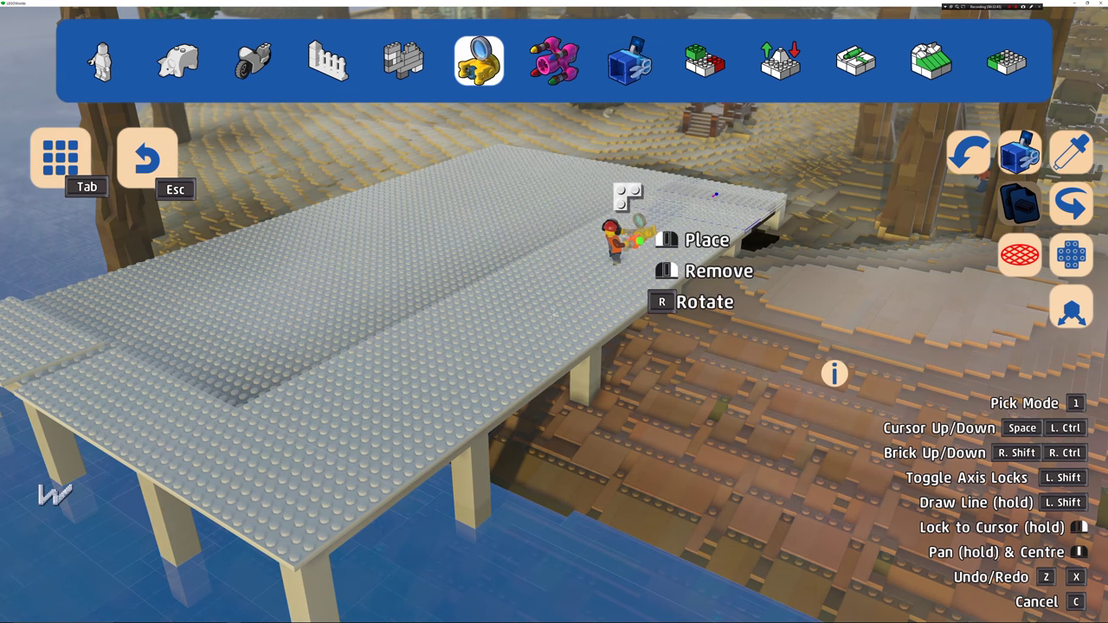
left_click_drag(352, 286, 591, 172)
left_click(968, 153)
left_click(1072, 256)
left_click(222, 365)
left_click_drag(232, 375, 539, 187)
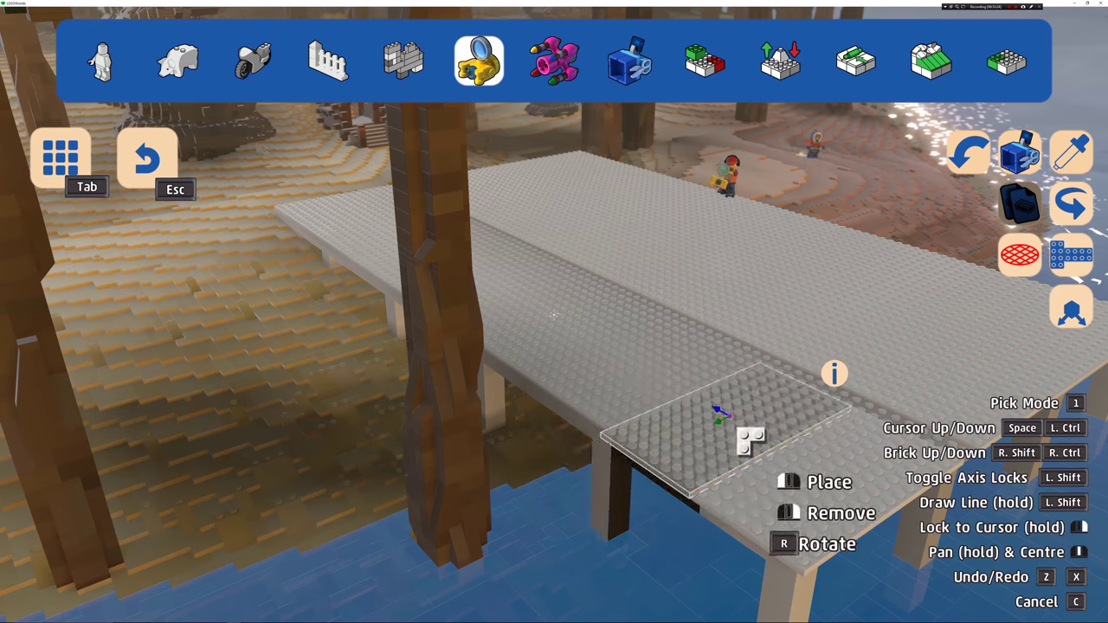
left_click_drag(742, 440, 601, 348)
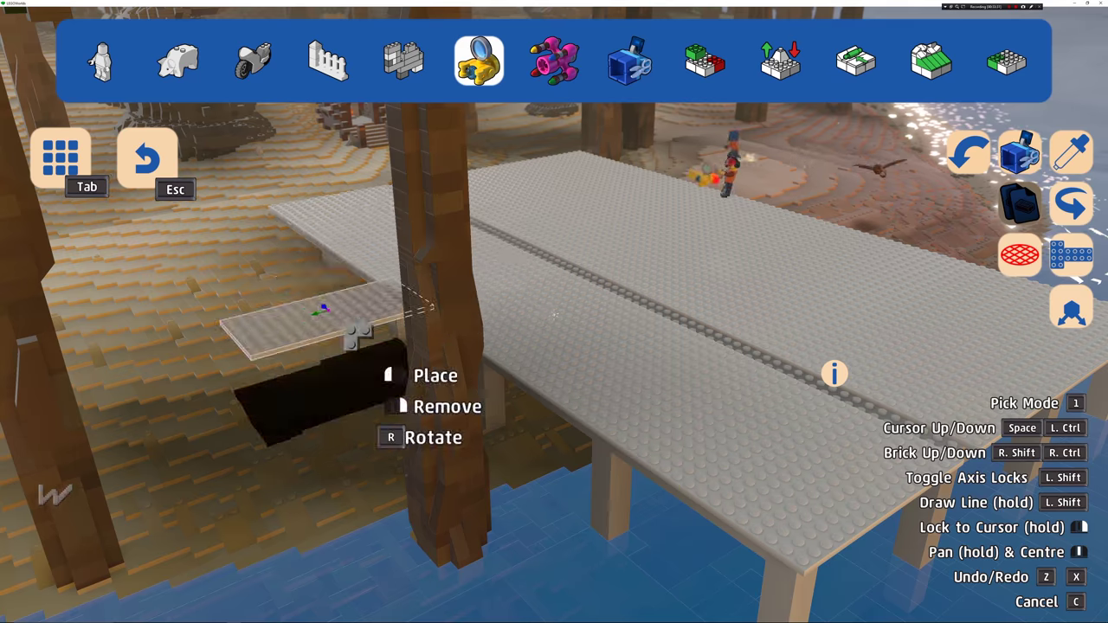
Step: Choose narrower plates from the brick library and fill the long gap left in the platform's top layer
key("Tab")
scroll(265, 464, "up", 5)
left_click(331, 297)
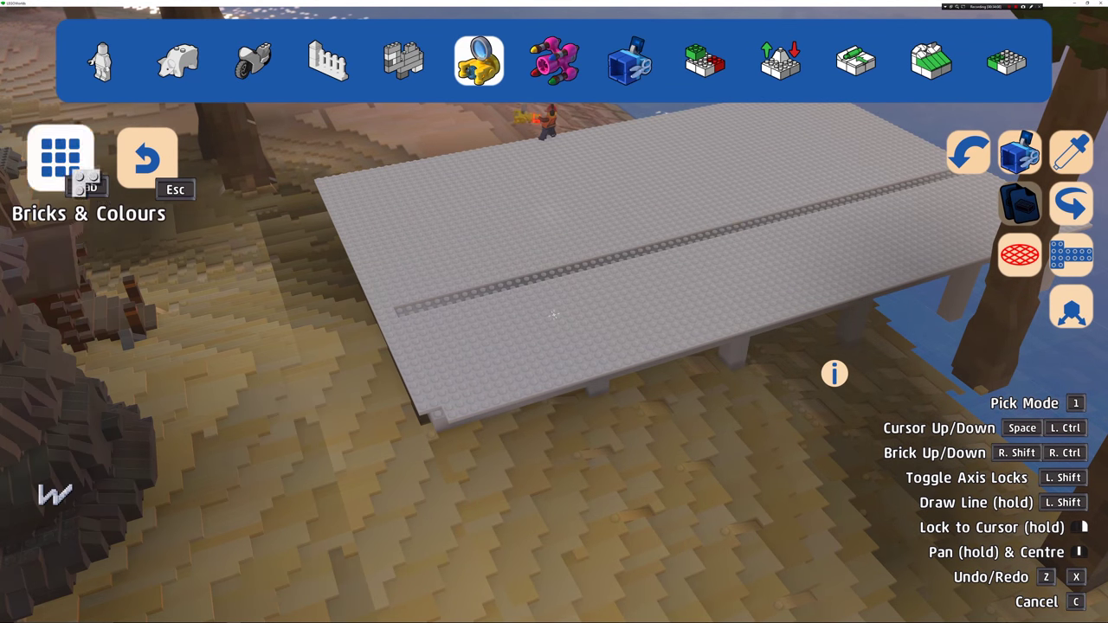
left_click(73, 173)
scroll(194, 428, "up", 6)
left_click(331, 302)
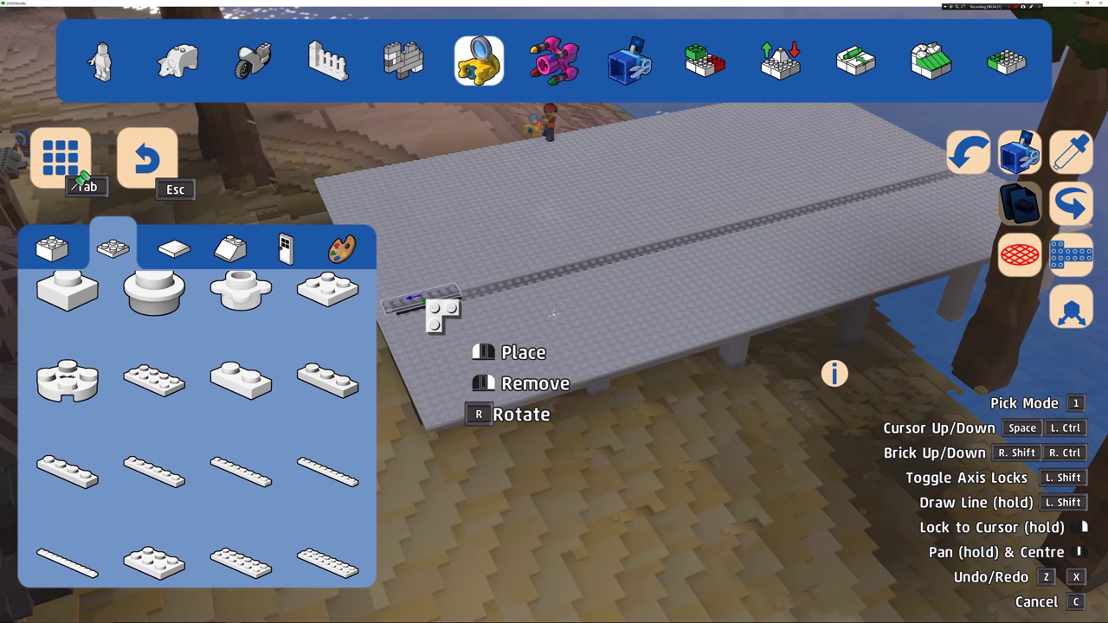
key("Tab")
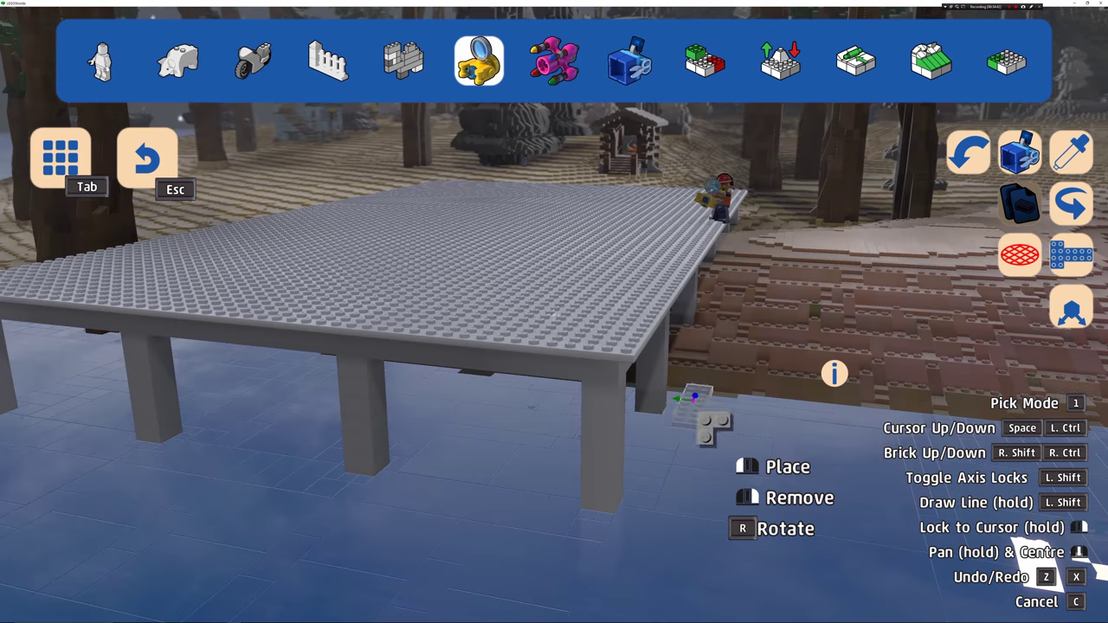
key("a")
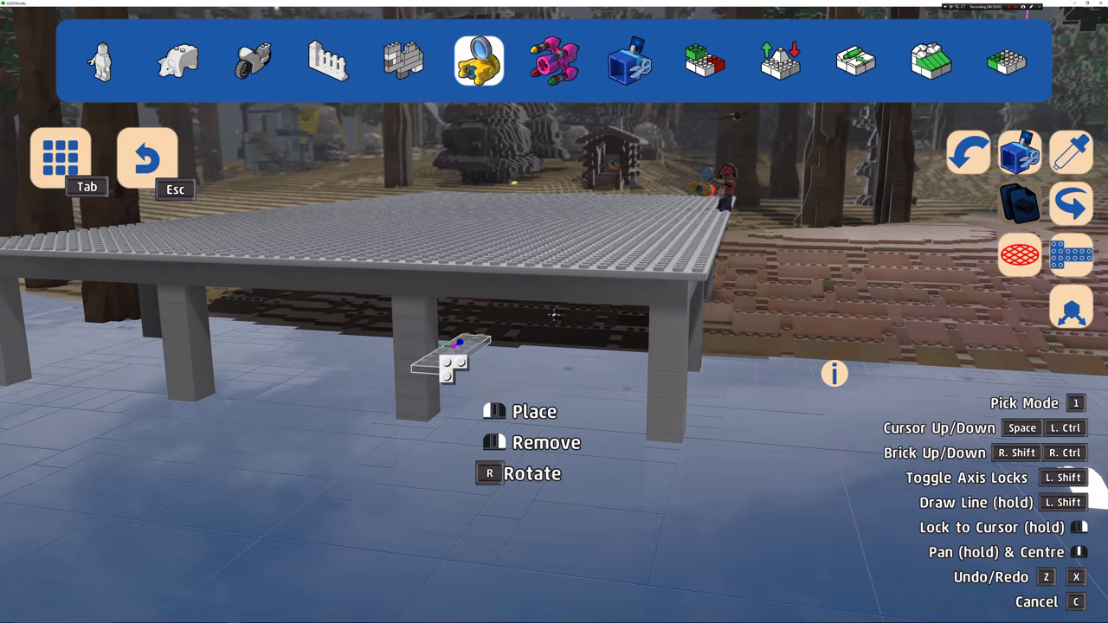
key("Escape")
Step: Choose a narrow one-stud-wide brick from the brick library and place one along the platform's landward side edge
key("space")
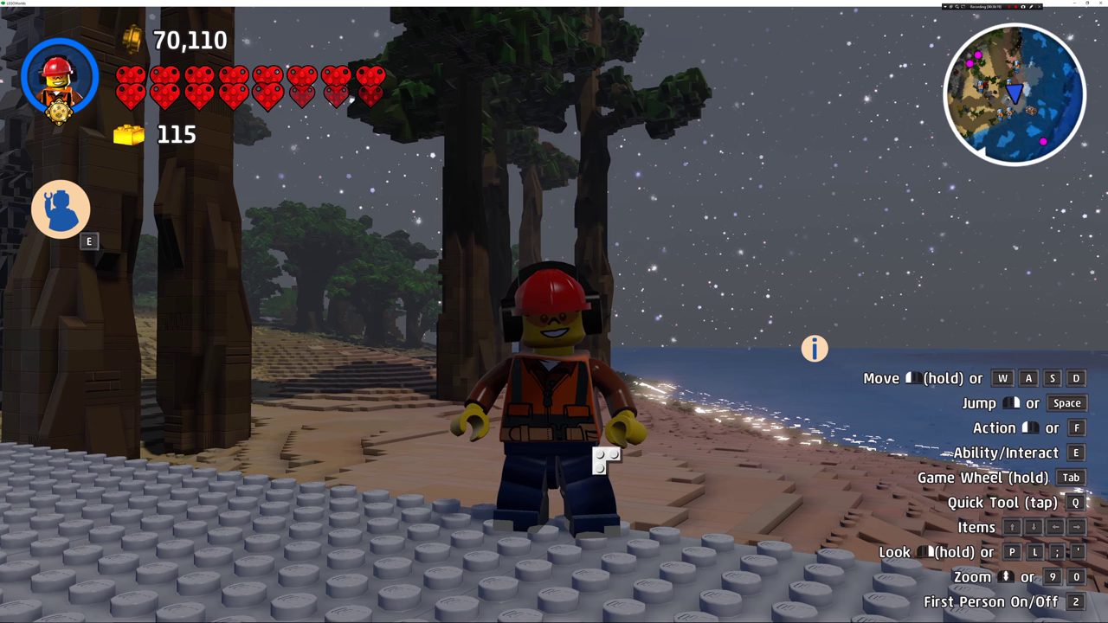
key("q")
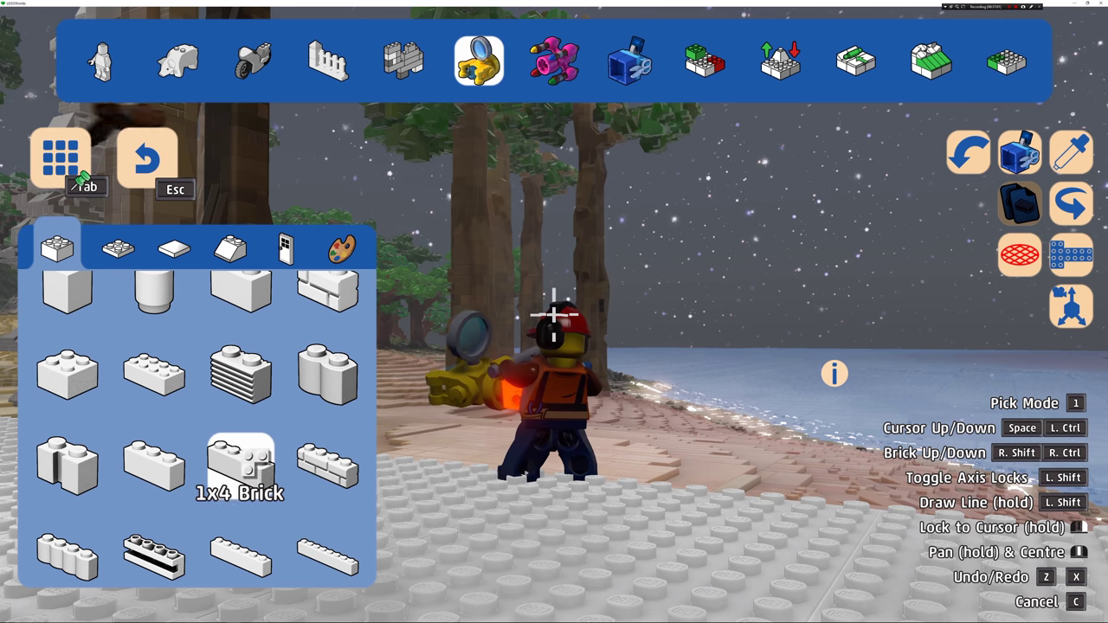
scroll(240, 477, "up", 1)
scroll(241, 498, "down", 5)
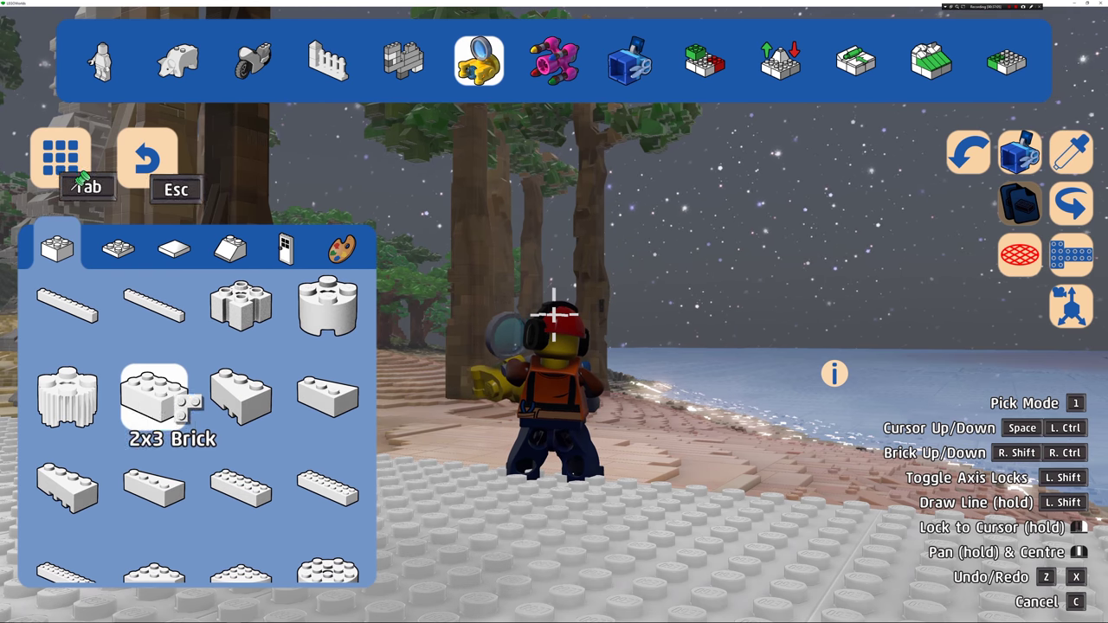
left_click(155, 394)
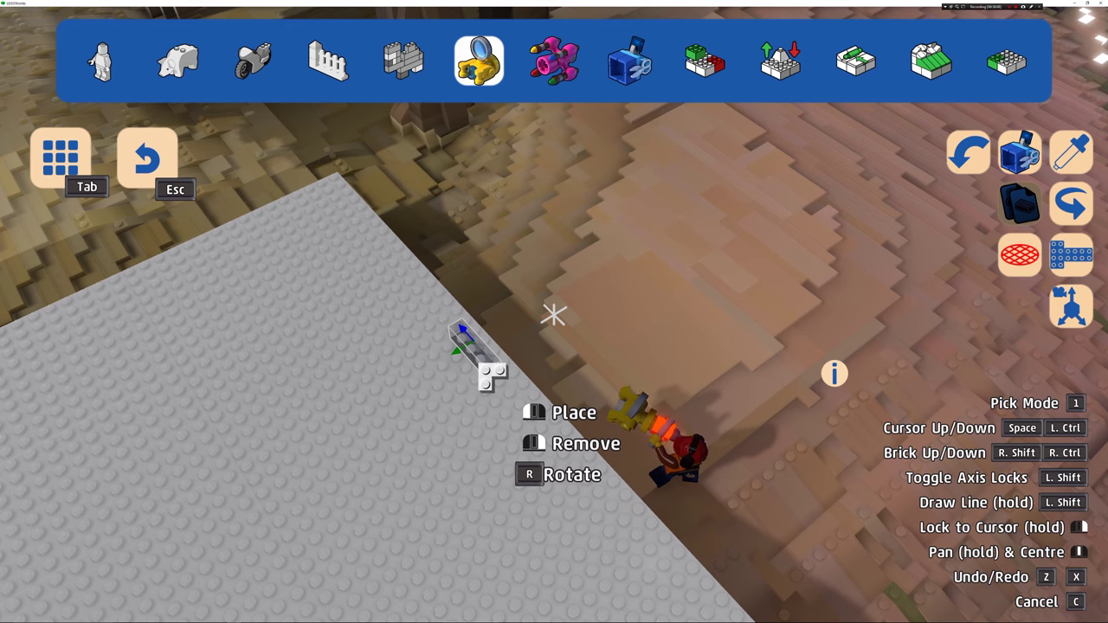
right_click(438, 450)
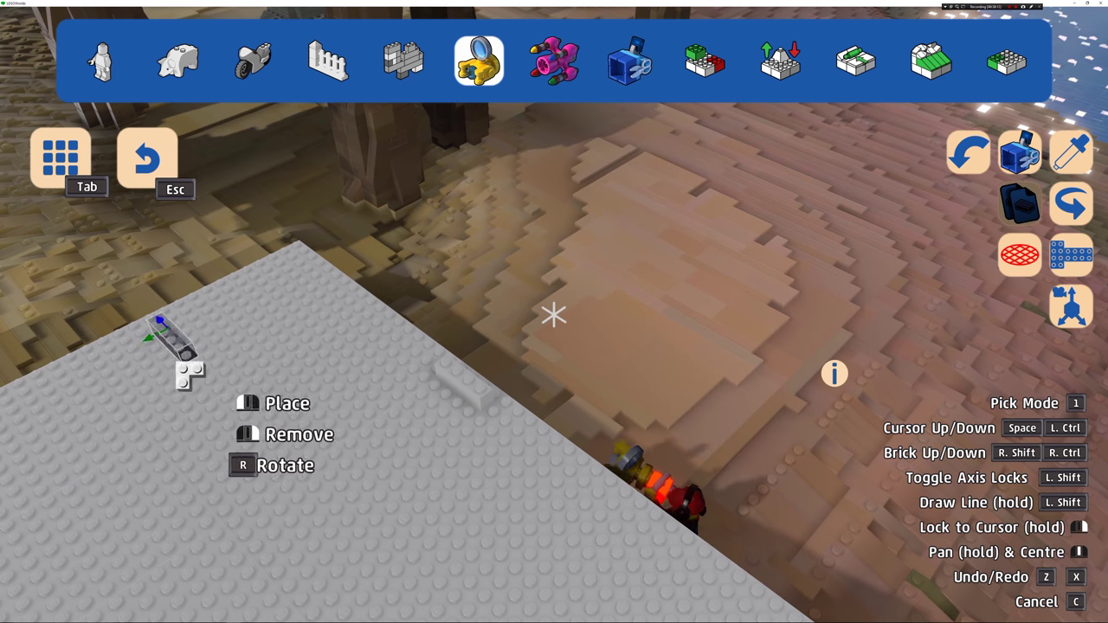
right_click(281, 460)
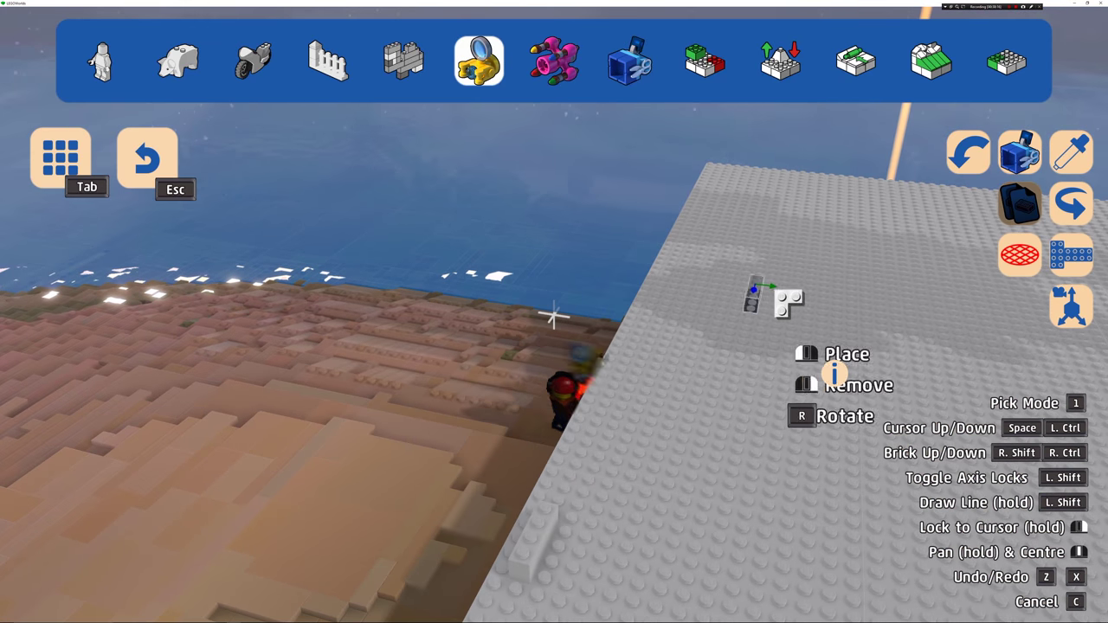
Step: Look through the transparent, metallic and plain colours in the brick palette
right_click(706, 427)
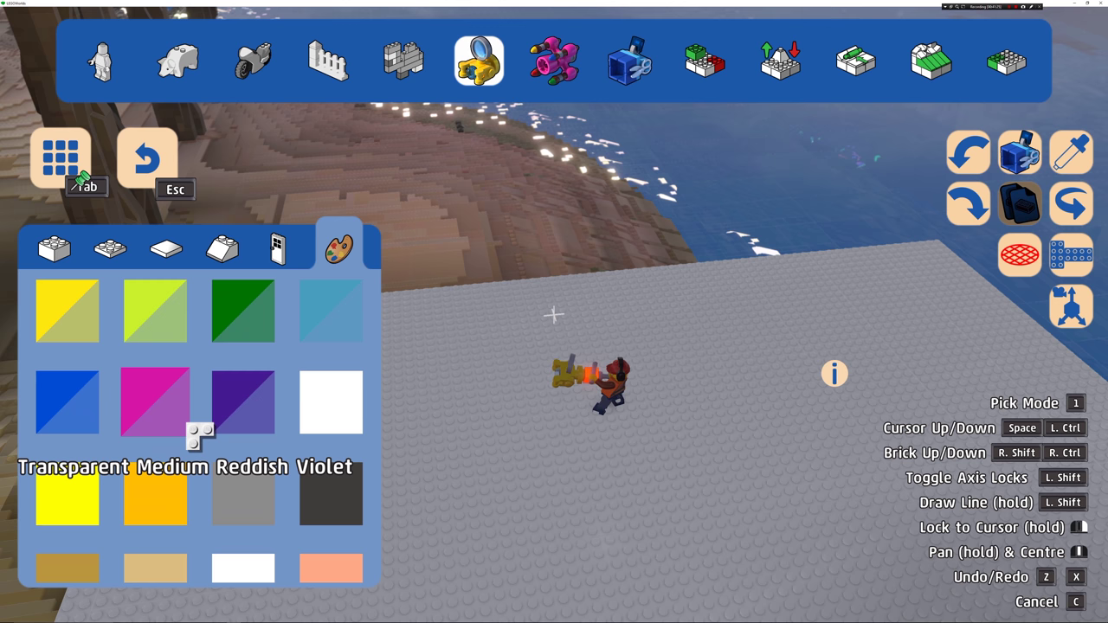
scroll(200, 435, "down", 2)
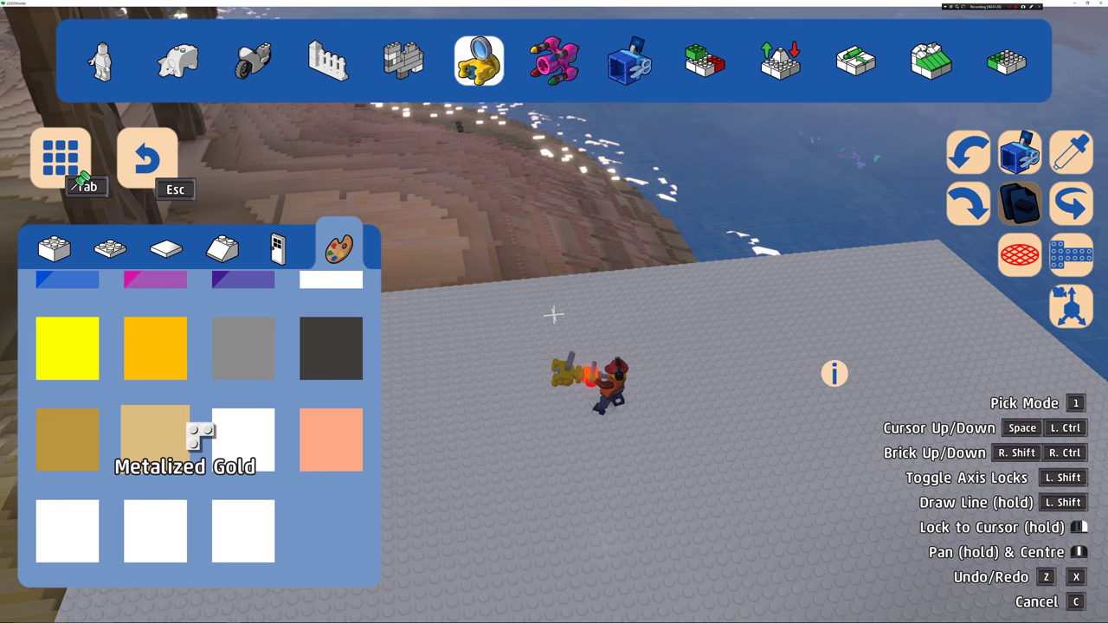
scroll(213, 396, "up", 10)
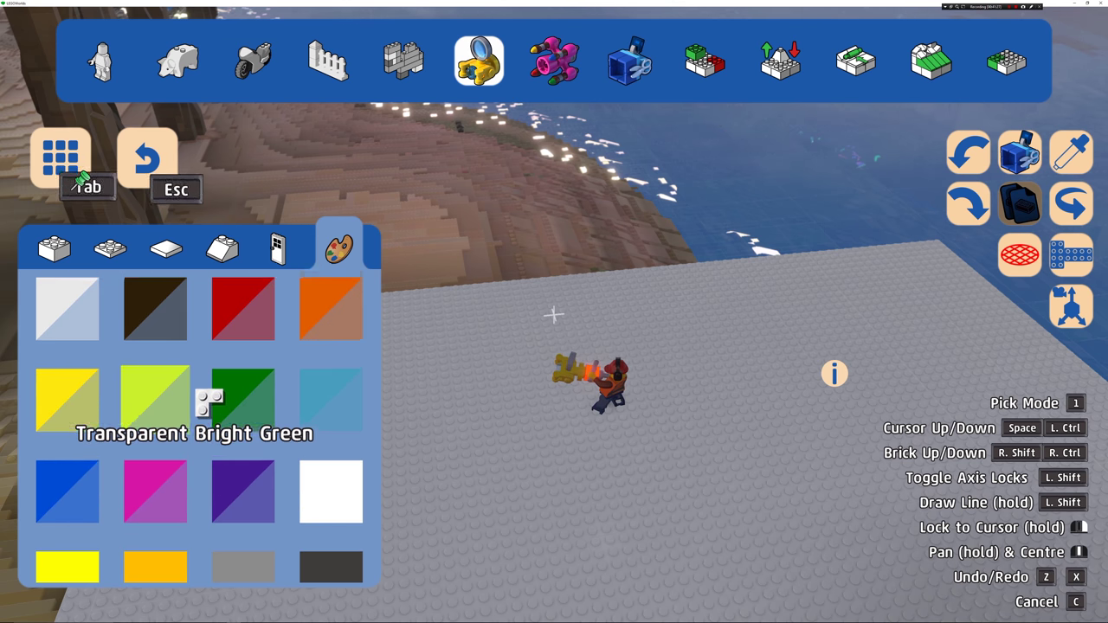
left_click(87, 480)
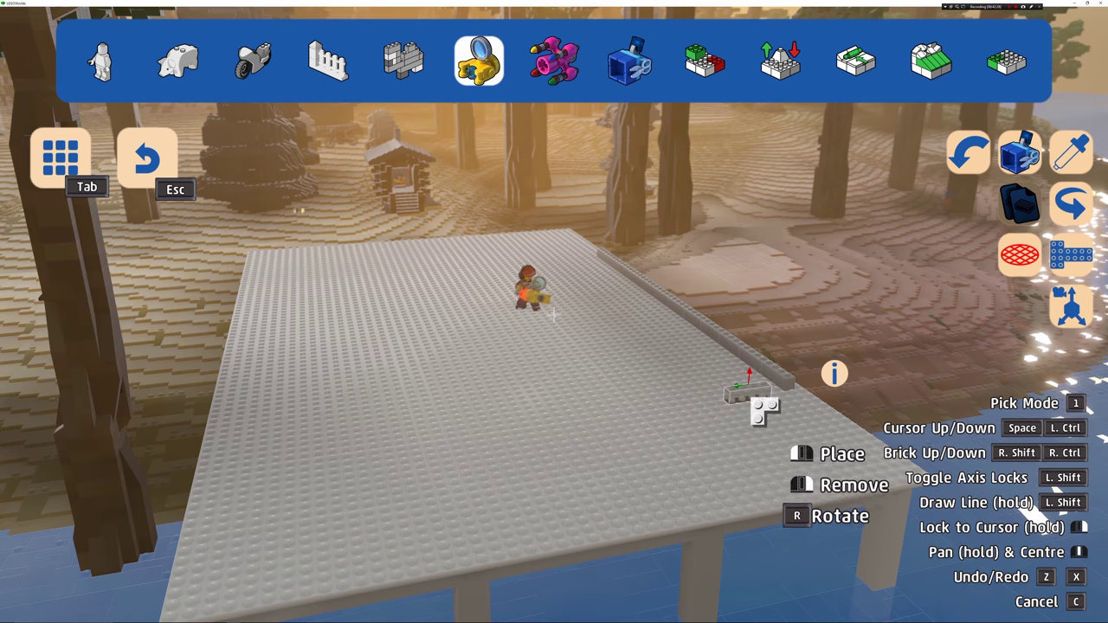
Step: Lay a row of one-stud-wide bricks across the platform's seaward part and continue it inland along the adjacent side edge
left_click_drag(765, 391, 264, 468)
left_click(54, 202)
scroll(149, 458, "down", 5)
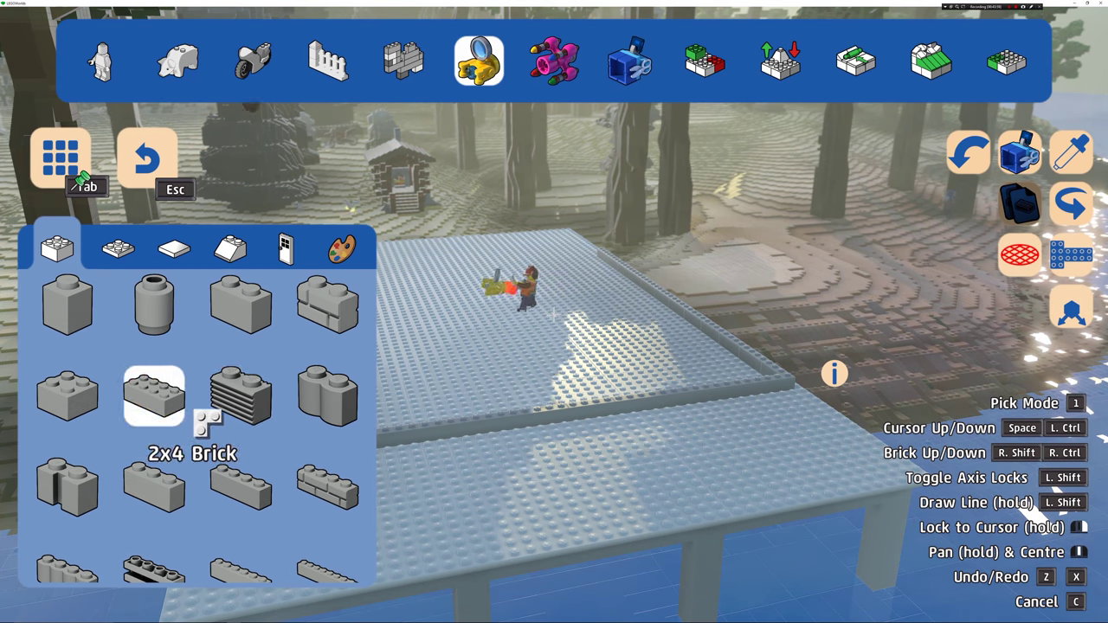
left_click(179, 441)
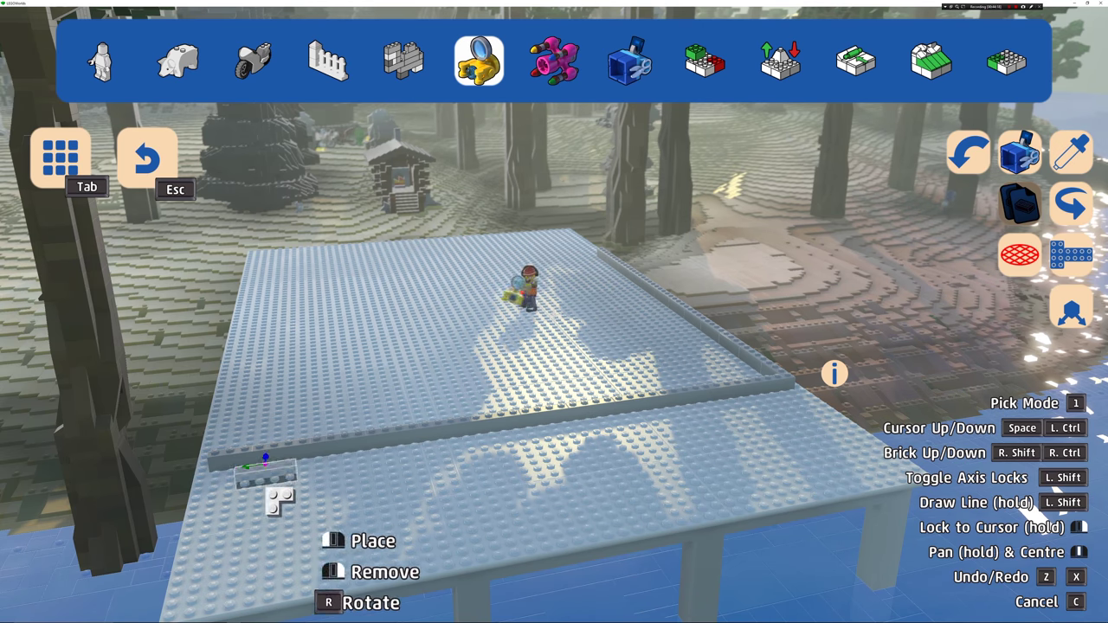
left_click(1058, 181)
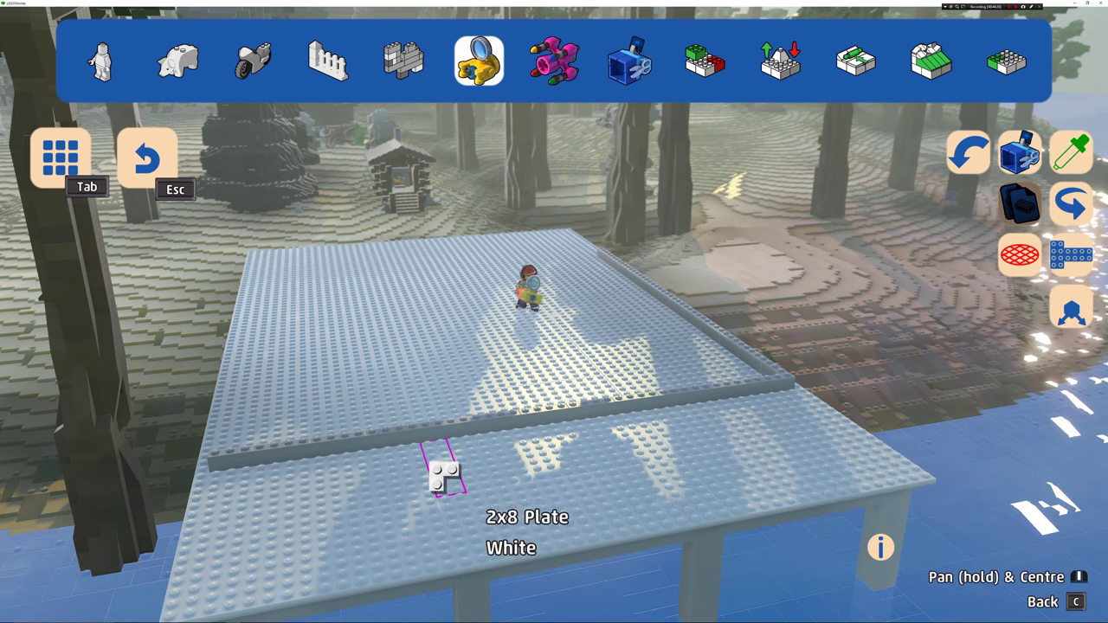
left_click(295, 458)
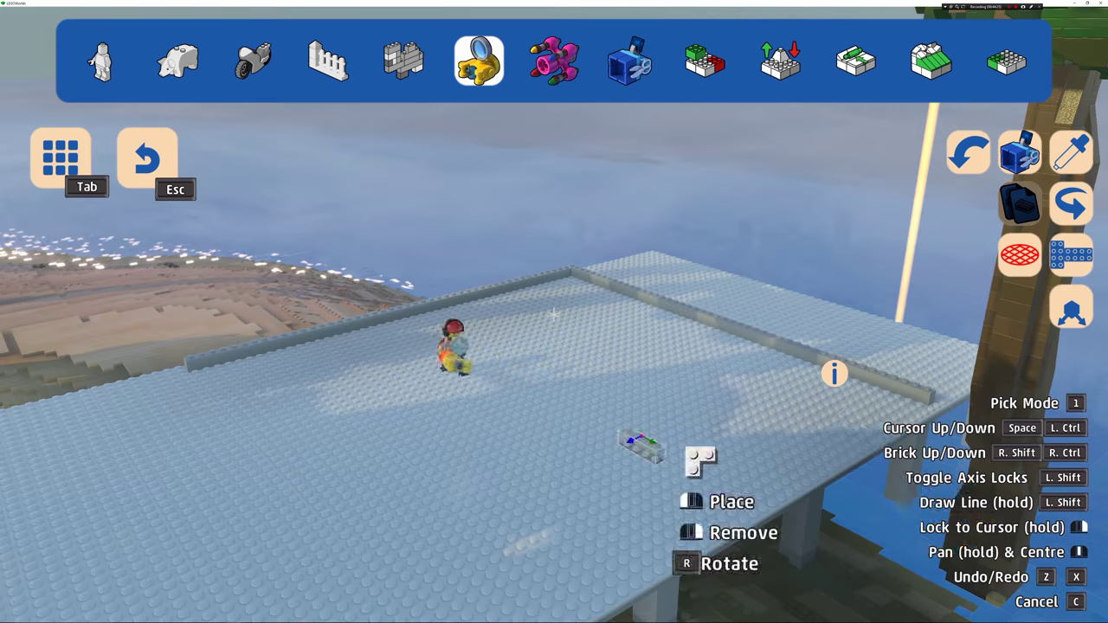
key("r")
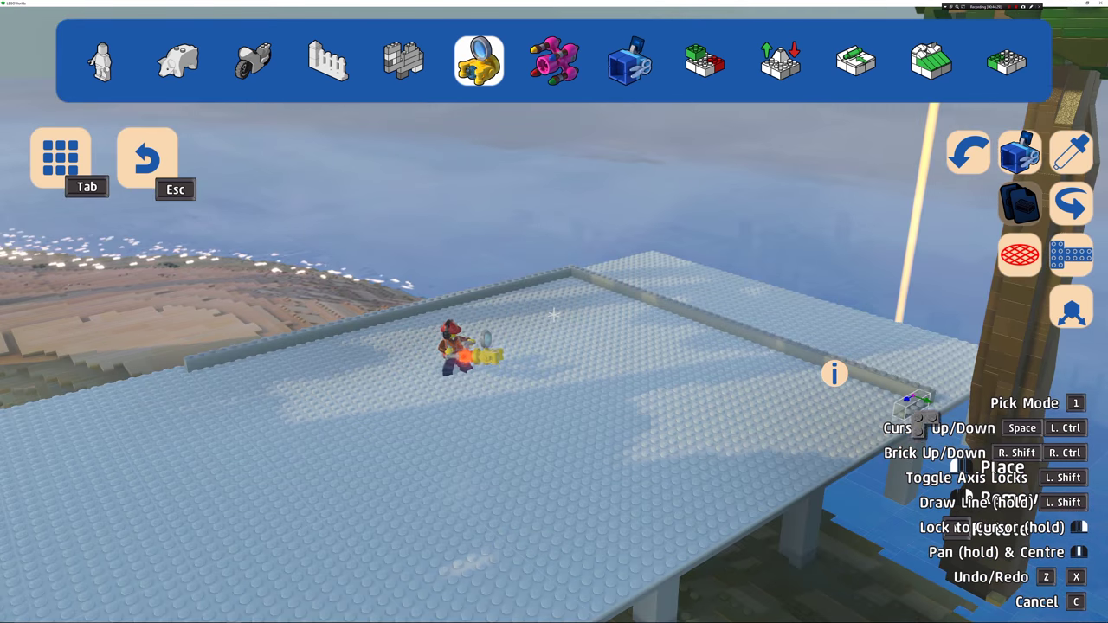
mouse_move(921, 406)
left_mouse_down()
mouse_move(729, 536)
mouse_move(582, 592)
left_mouse_up()
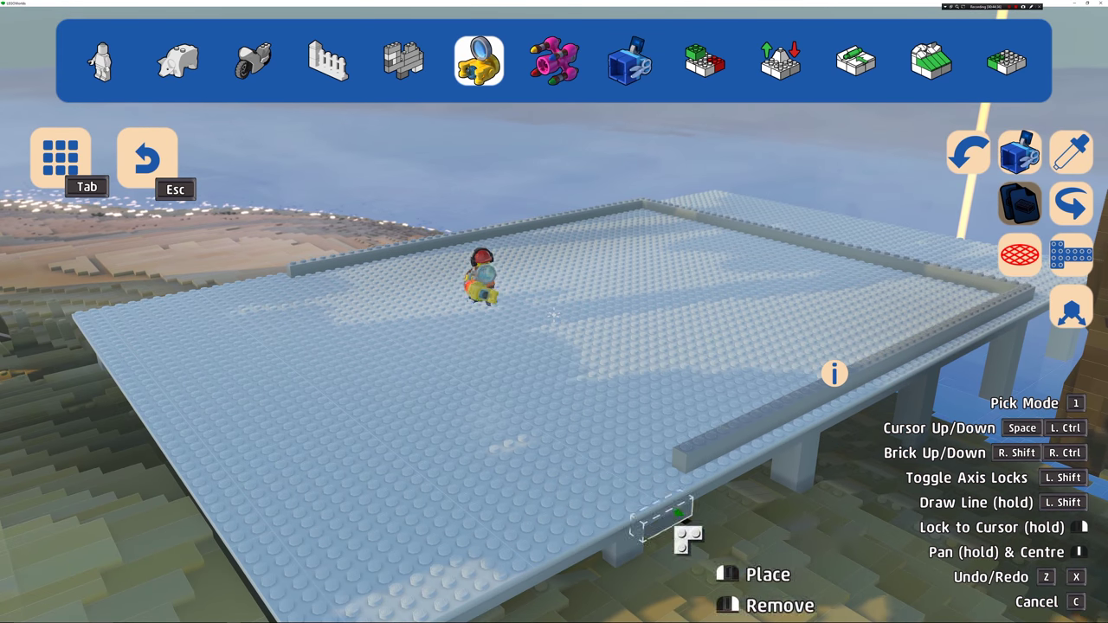
Step: Sample the existing wall bricks and close the rectangular house outline with brick rows along the side and inland edges
left_click(1072, 153)
left_click(1014, 299)
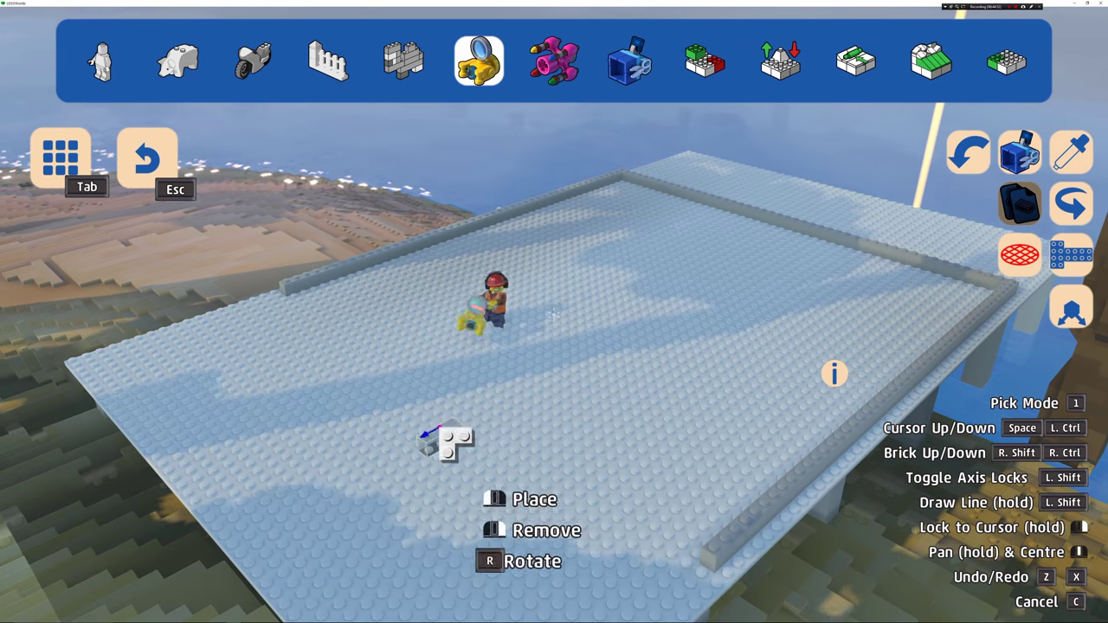
key("1")
left_click(635, 192)
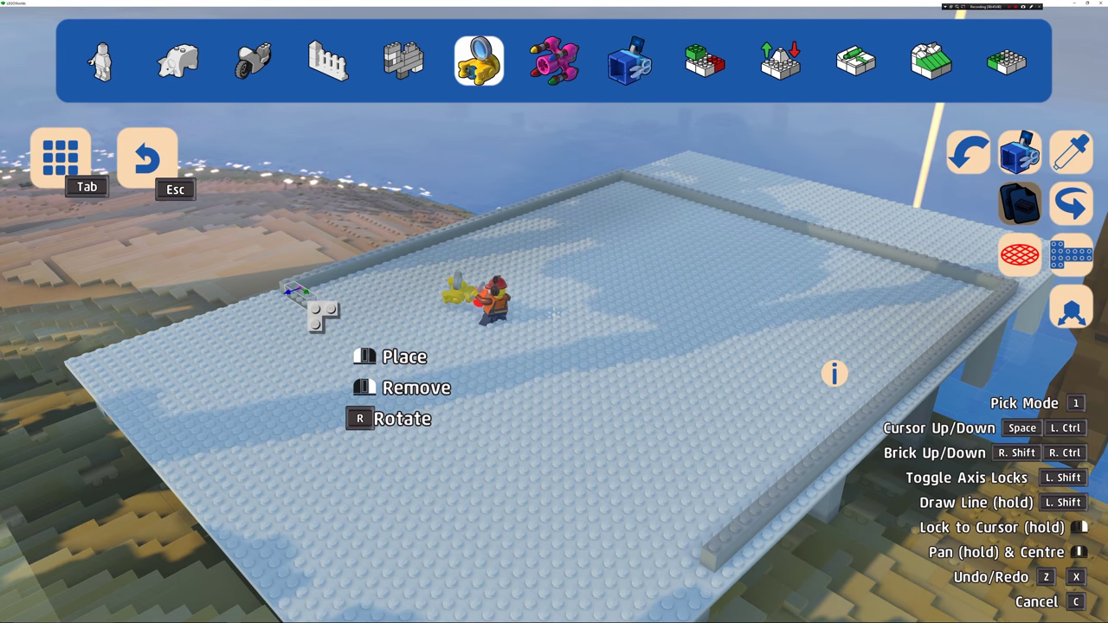
left_click(61, 157)
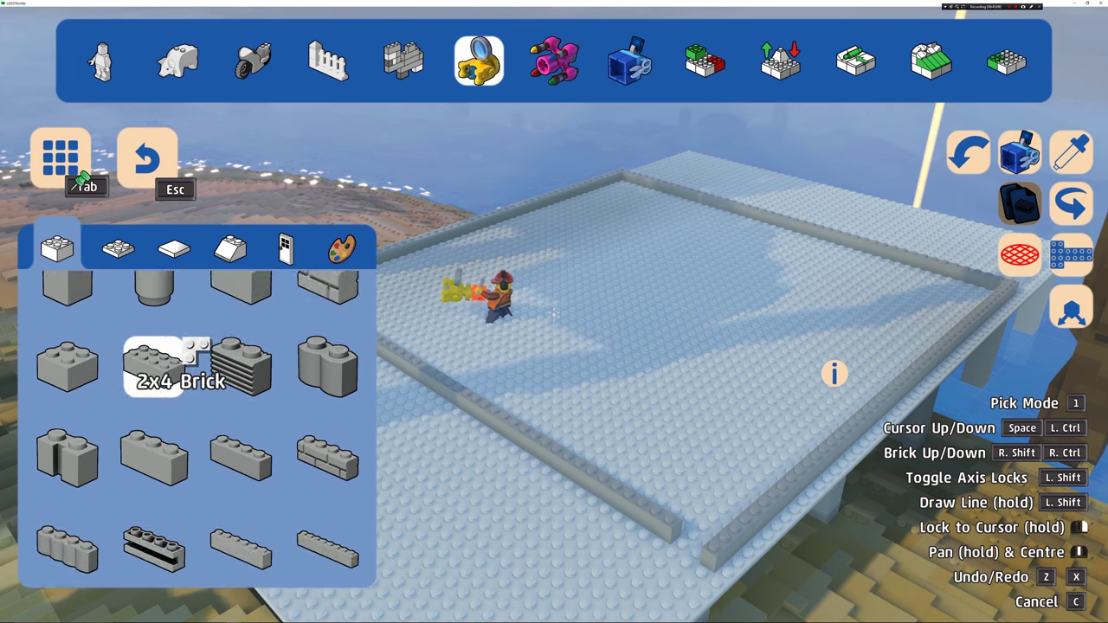
left_click(83, 179)
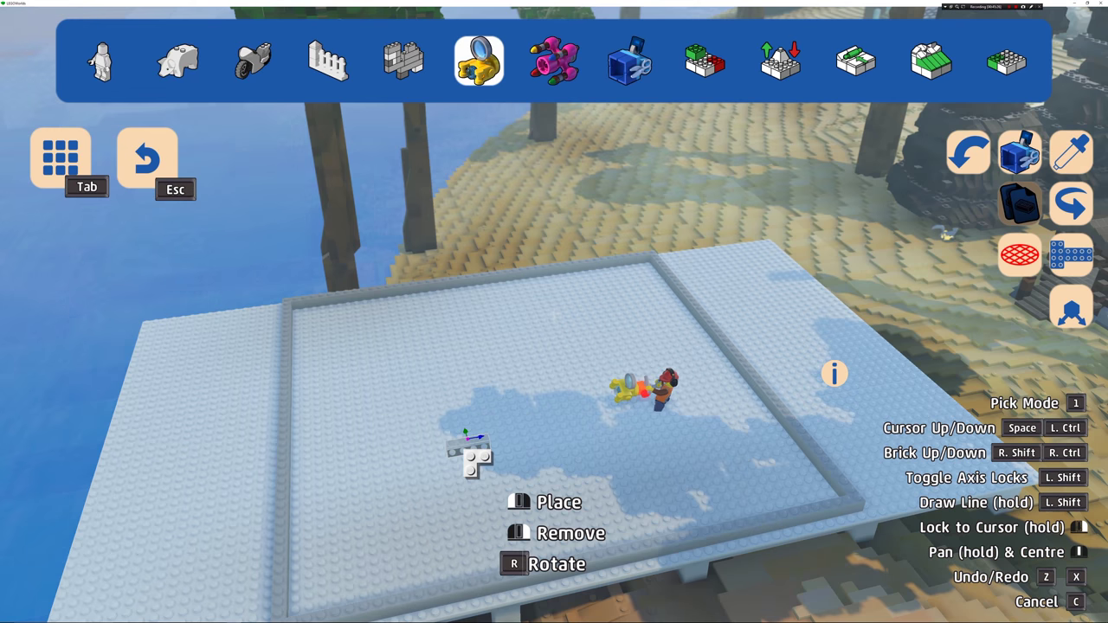
Step: Lay a straight row of bricks across the outlined rectangle as a dividing wall between two opposite sides
right_click(459, 458)
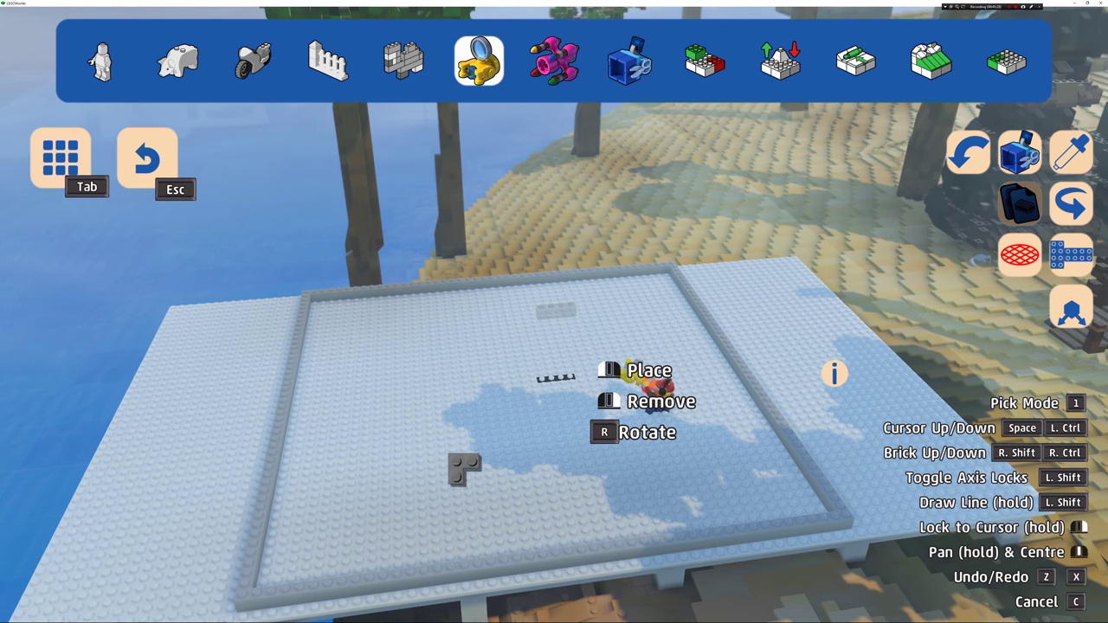
right_click(472, 419)
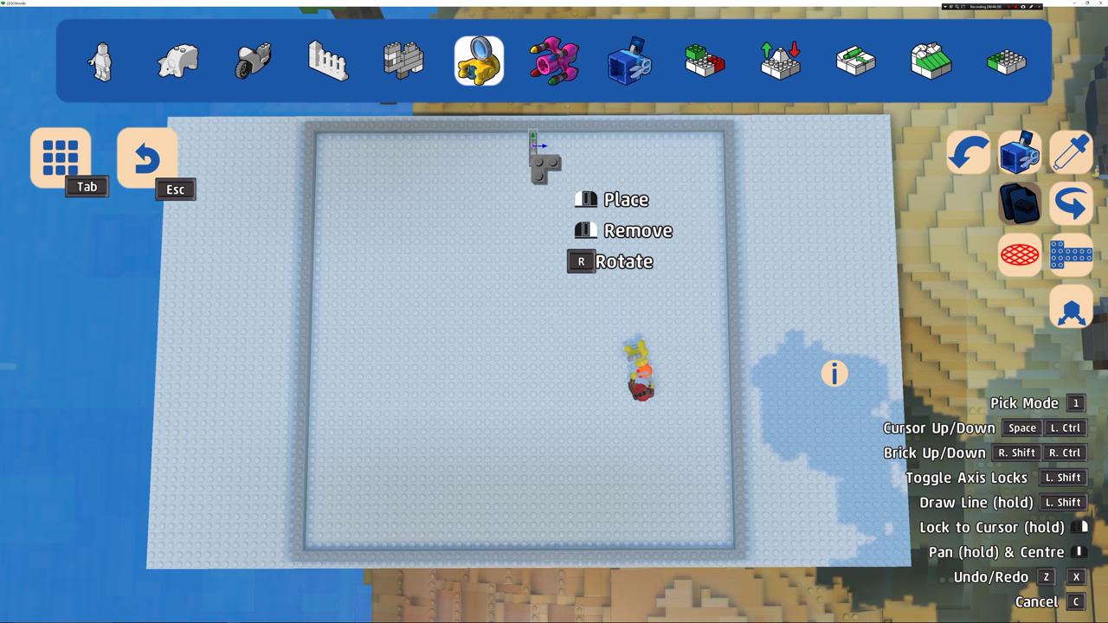
left_click_drag(534, 143, 535, 537)
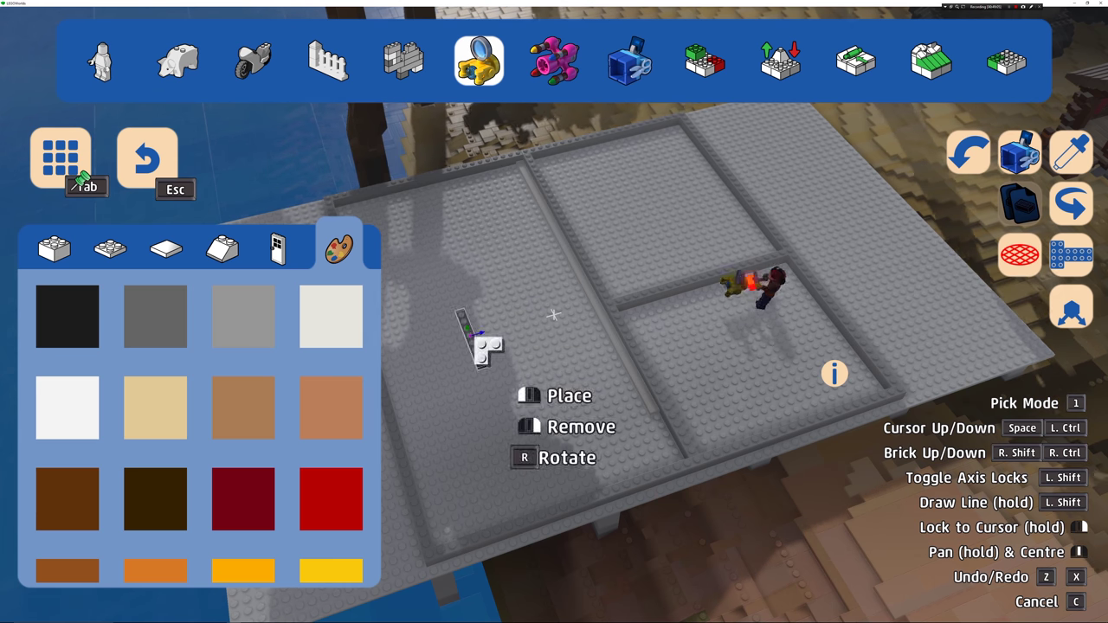
Step: Cover the floor of the large seaward room with smooth tiles, using a different tile size for the remaining strip
left_click_drag(525, 196, 626, 490)
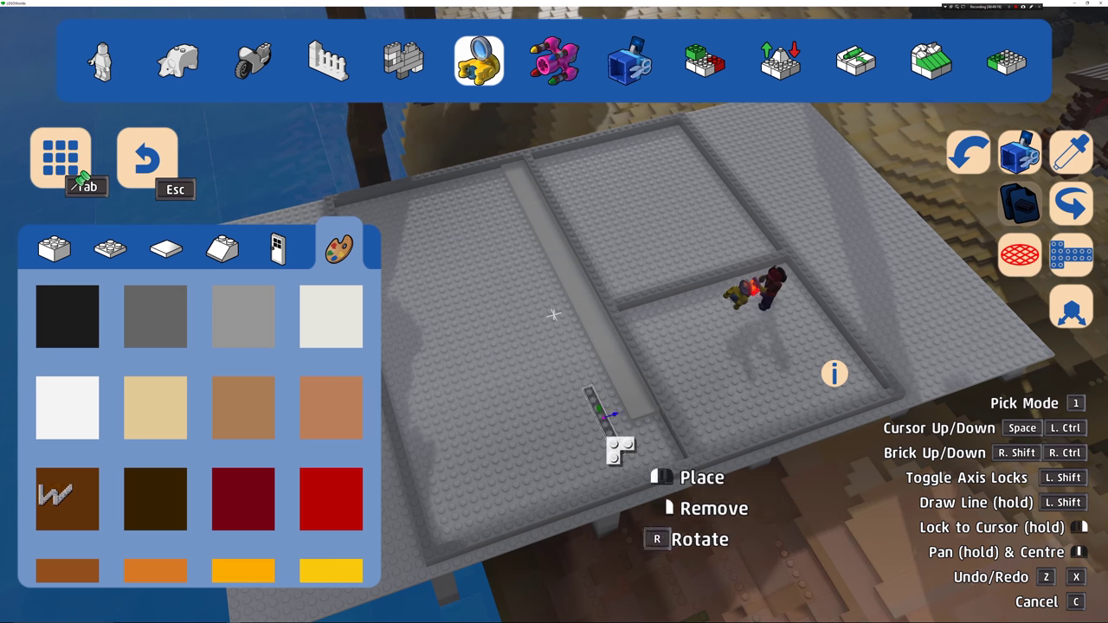
key("a")
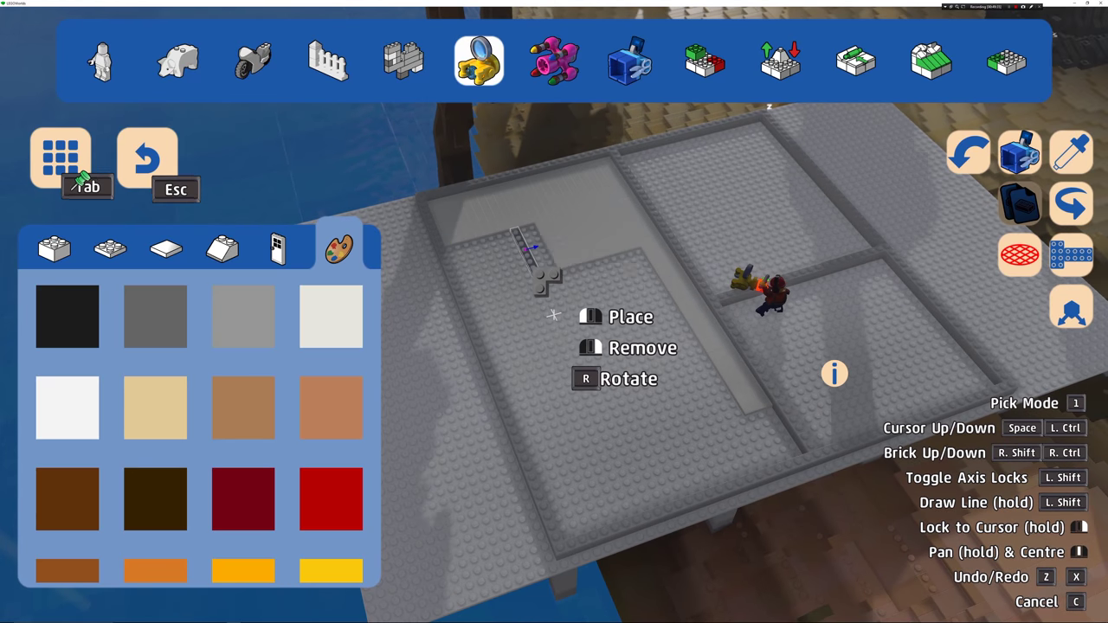
left_click_drag(692, 342, 524, 400)
left_click_drag(730, 400, 542, 465)
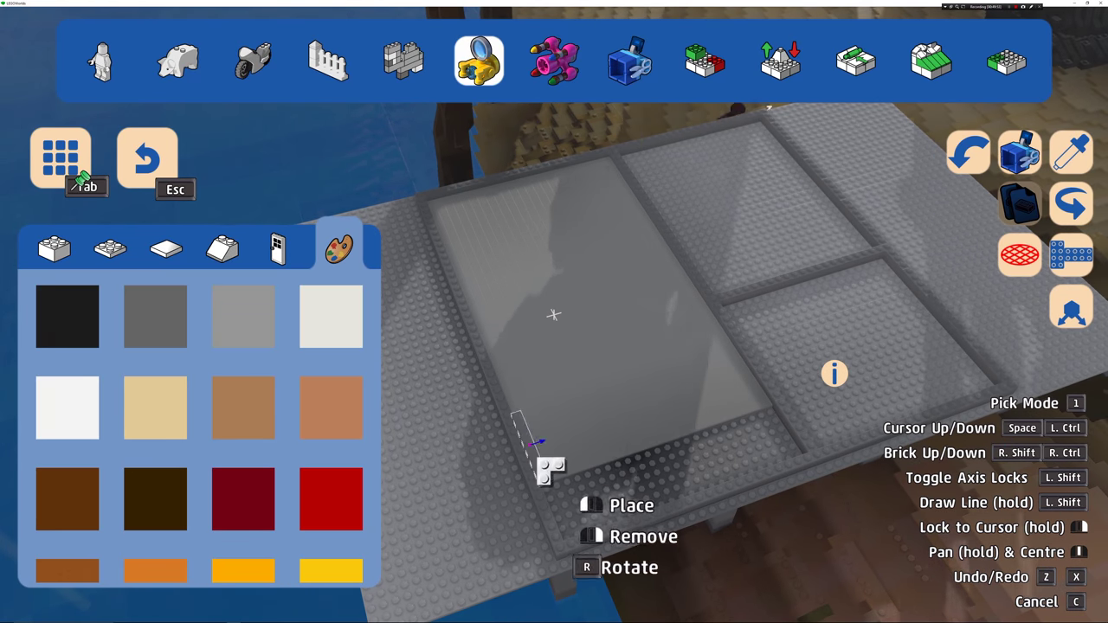
left_click(166, 248)
left_click(149, 504)
left_click_drag(736, 481, 656, 488)
Step: Cover the floors of the two smaller rooms with rows of smooth tiles up to the wall bricks
key("d")
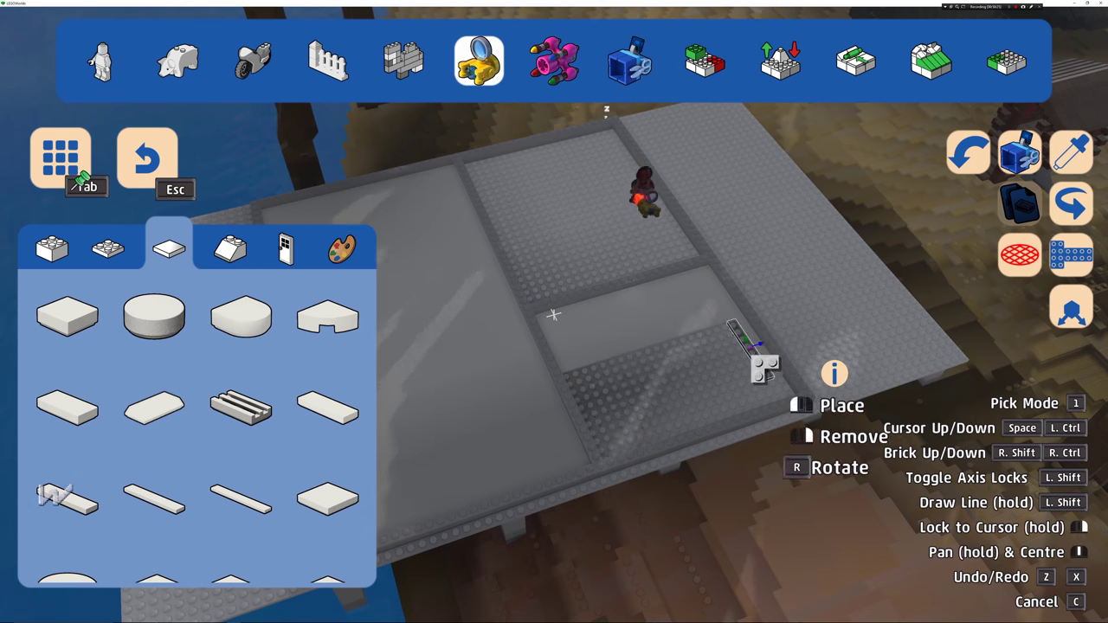
left_click_drag(694, 423, 606, 445)
left_click(244, 491)
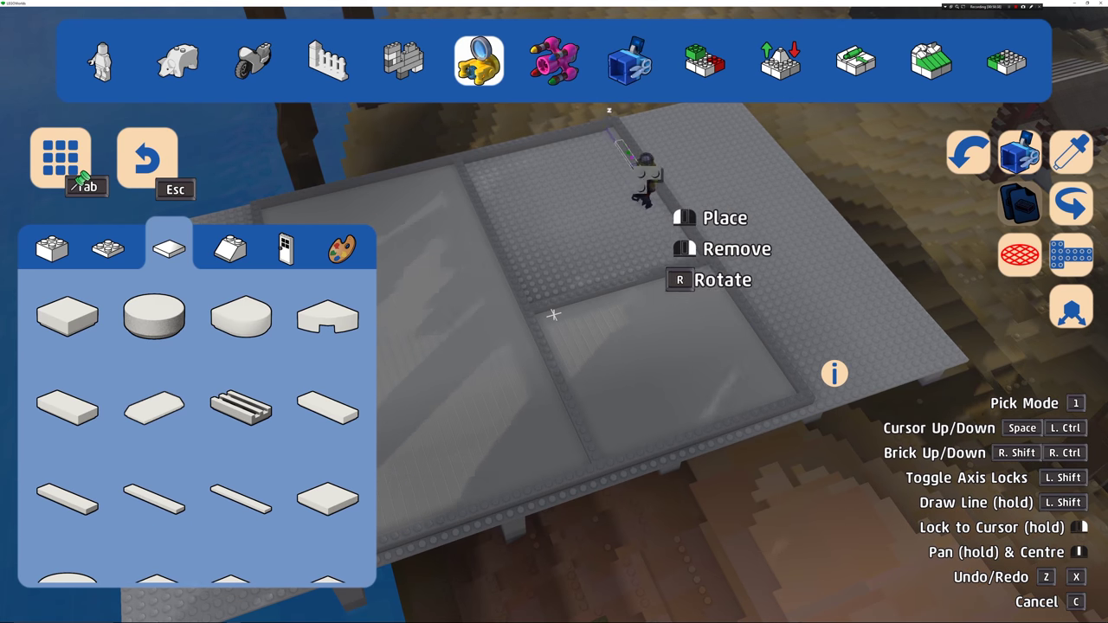
left_click_drag(618, 157, 485, 188)
left_click_drag(645, 197, 502, 222)
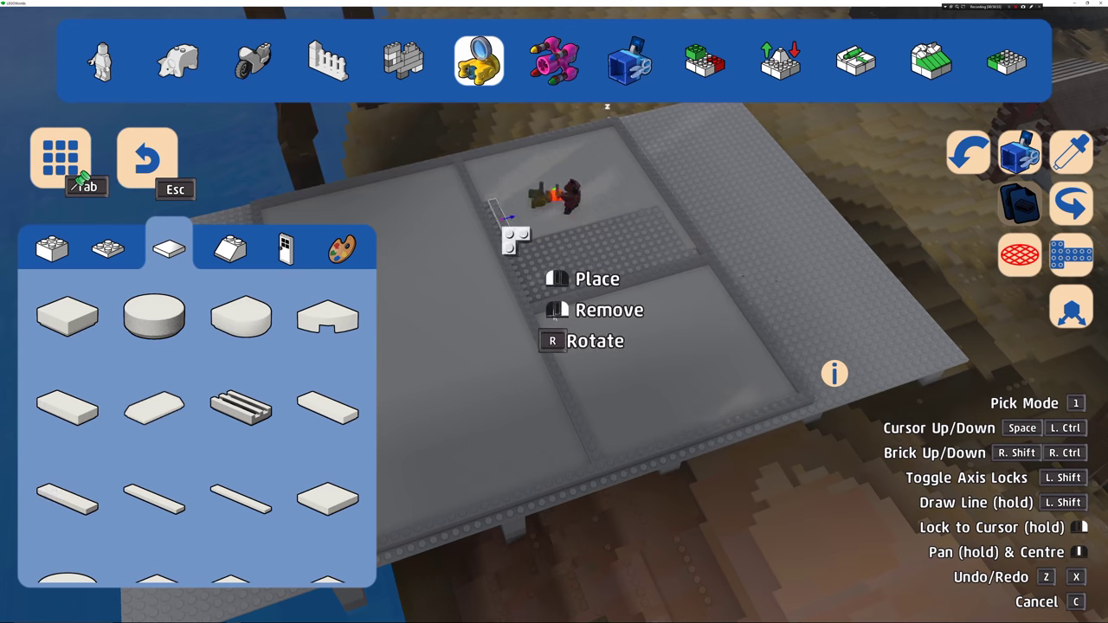
left_click_drag(669, 235, 520, 277)
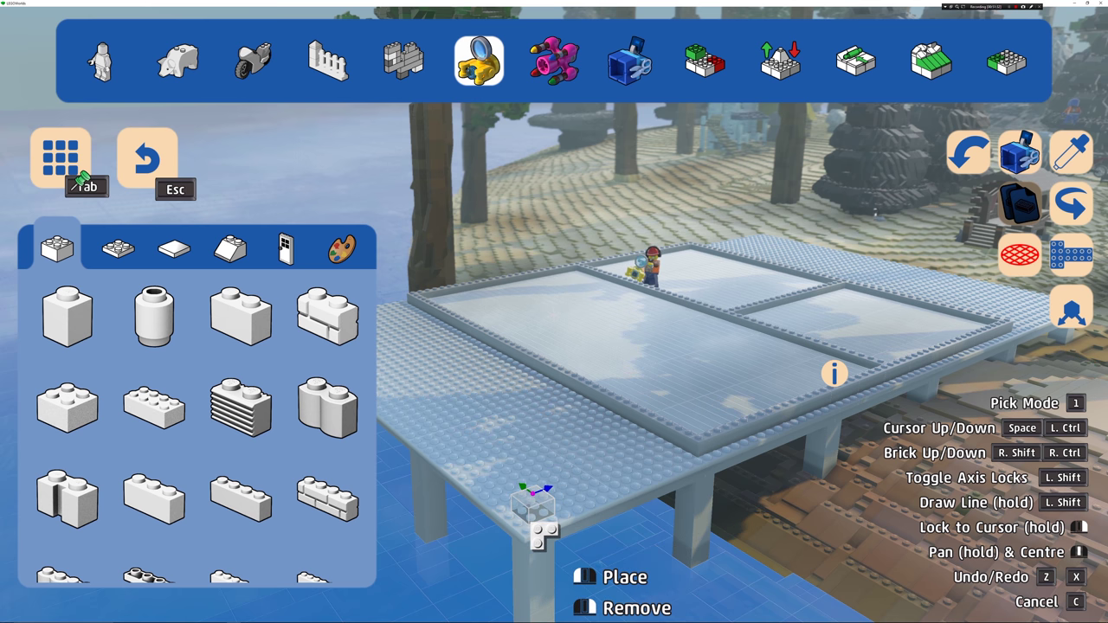
Step: Try a square brick on the platform's seaward corner, undo it and choose the Tall Town Hall Window as a trial piece
left_click(173, 249)
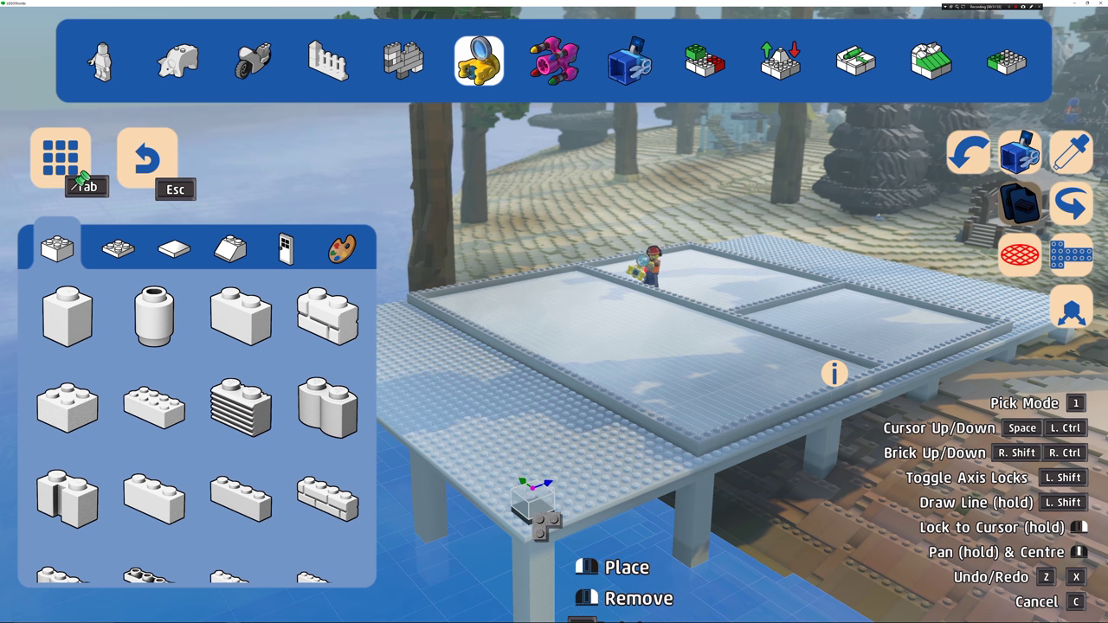
left_click(537, 506)
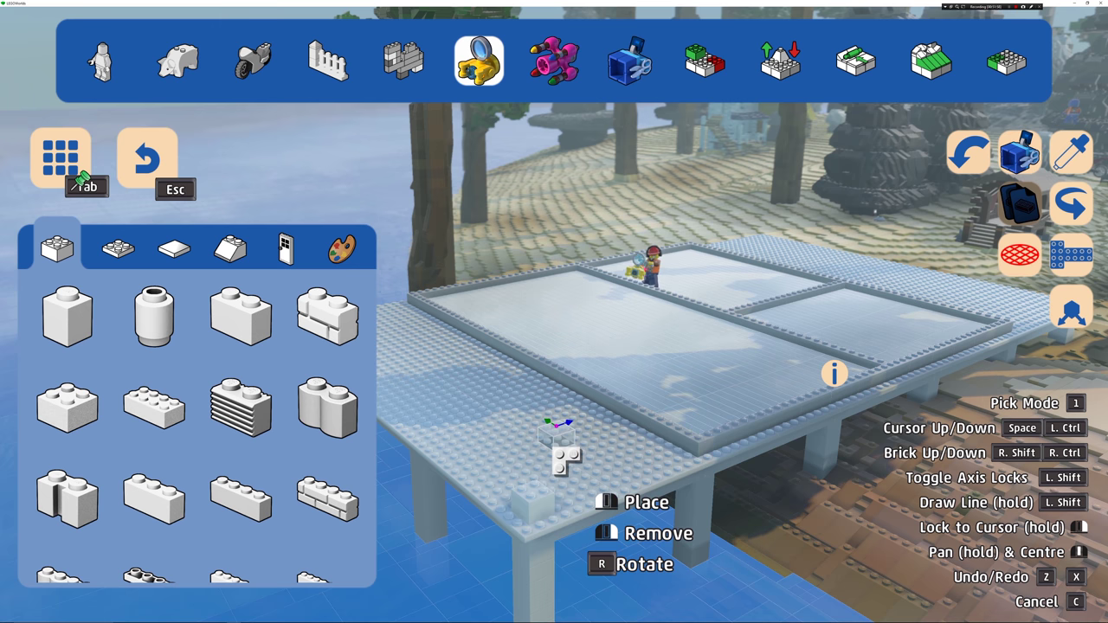
key("z")
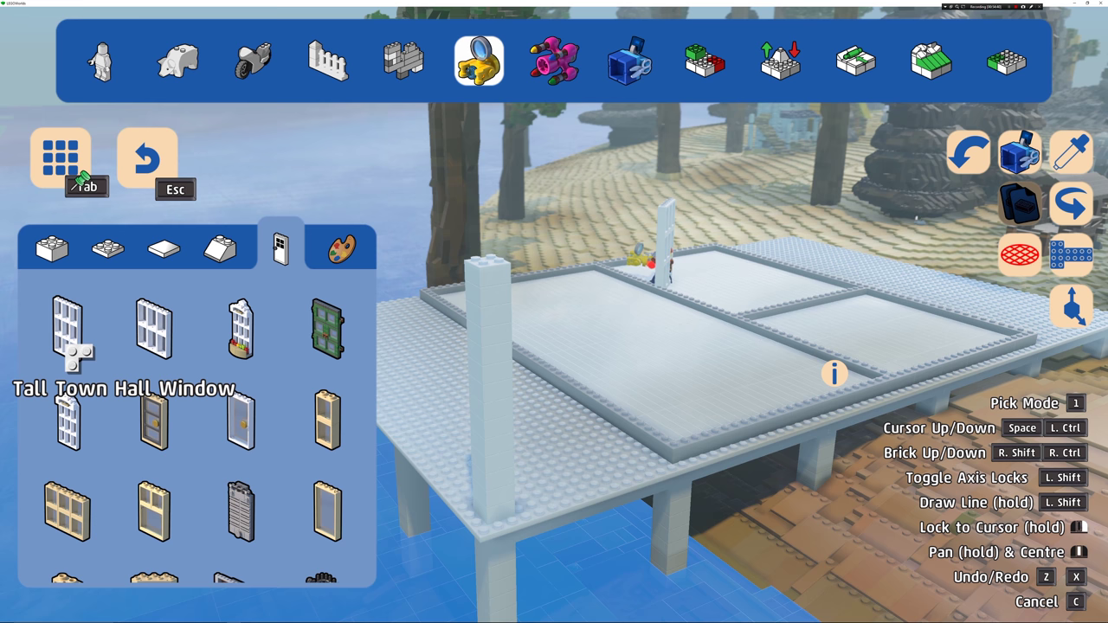
left_click(76, 350)
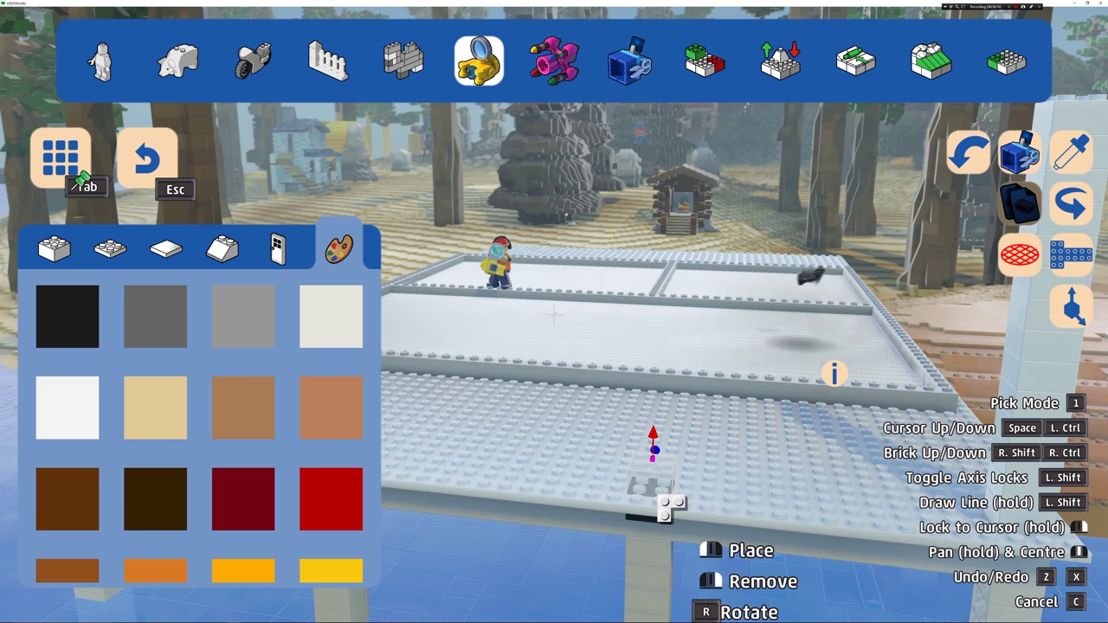
Step: Build three more square columns above the remaining supports along the seaward edge, matching the height of the corner column
left_click_drag(663, 425, 663, 275)
left_click_drag(663, 275, 663, 227)
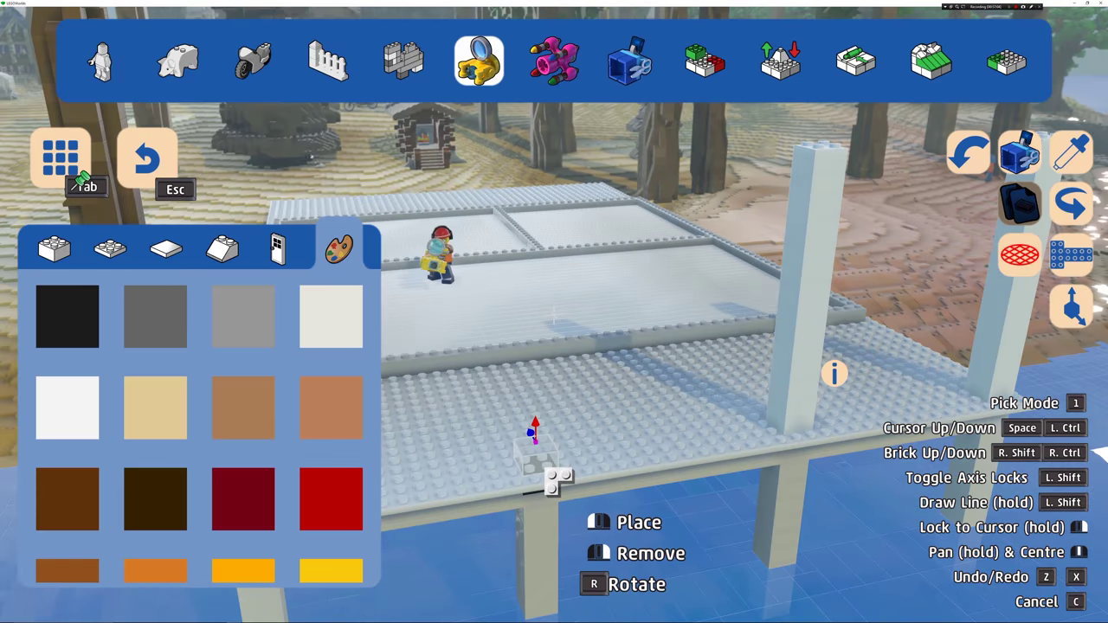
left_click_drag(546, 470, 549, 227)
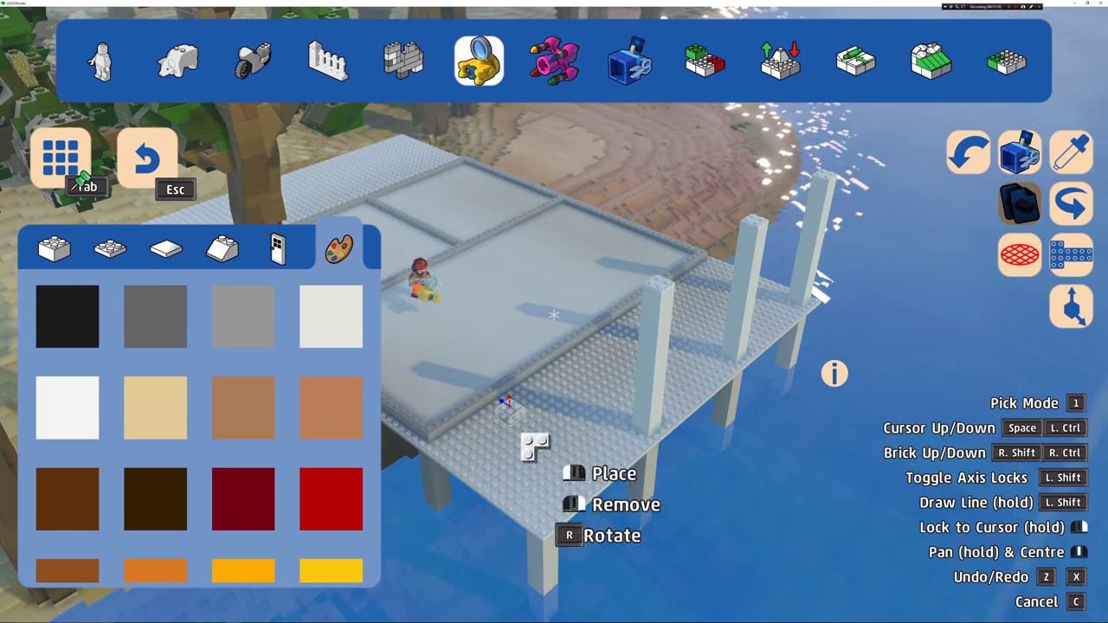
left_click_drag(542, 524, 543, 461)
left_click_drag(543, 461, 544, 377)
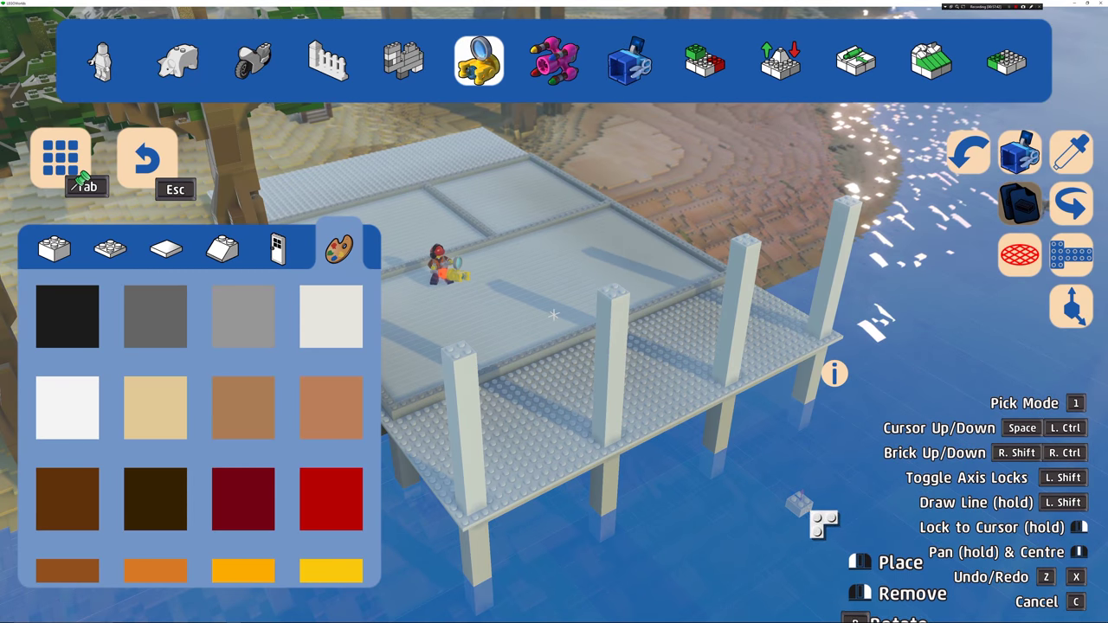
Step: Place 1x4x2 Fence Bricks between the columns along the porch's seaward edge and along both sides as railings
right_click(820, 525)
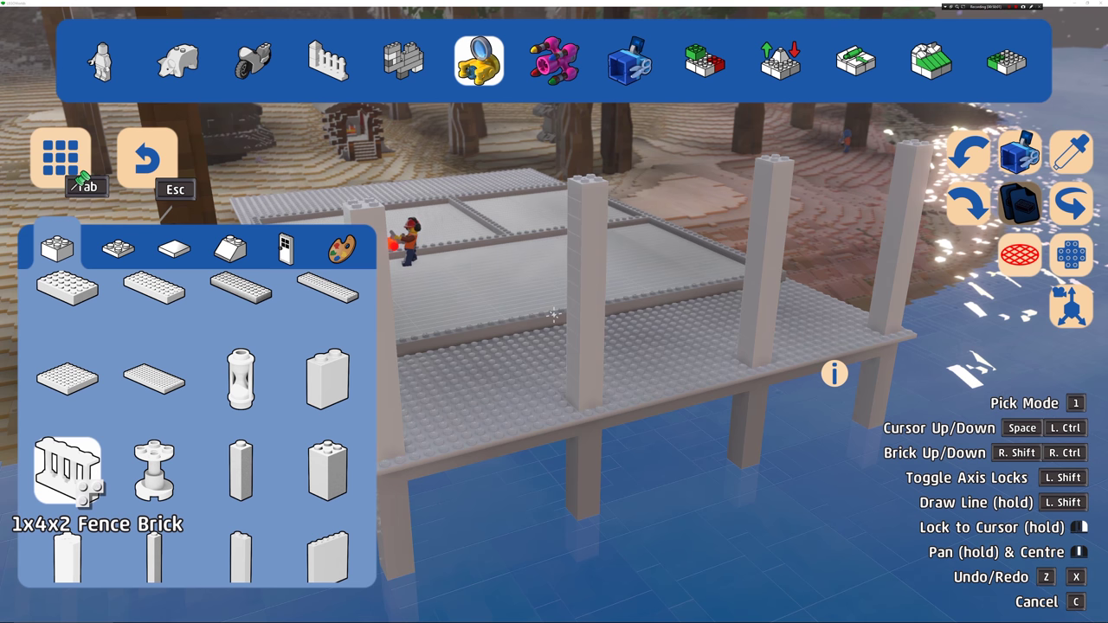
left_click(78, 472)
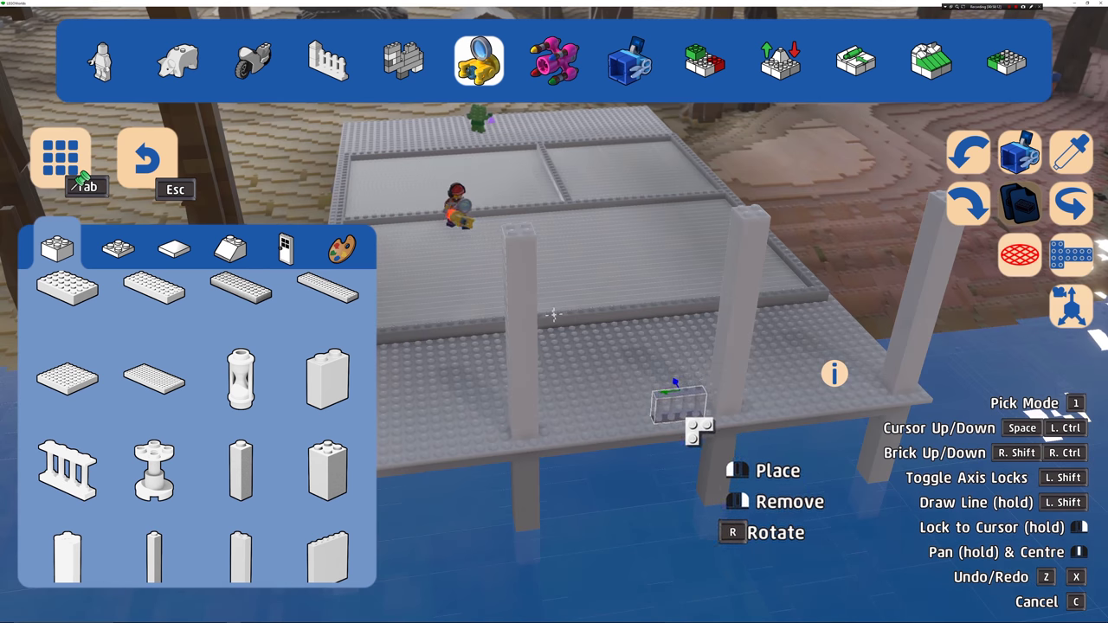
left_click(703, 426)
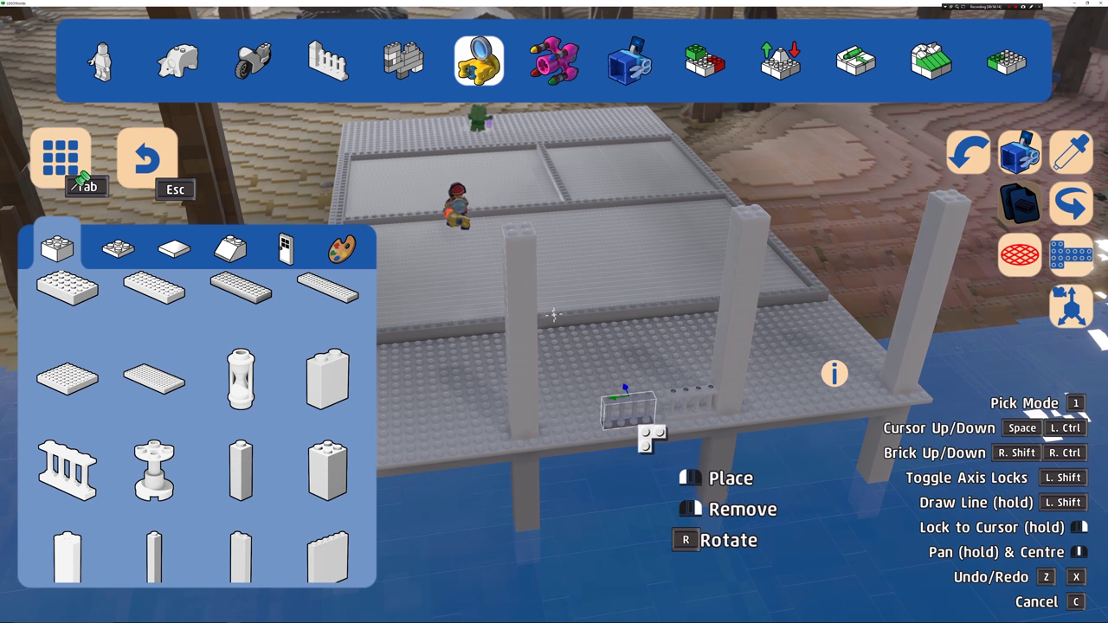
left_click(649, 430)
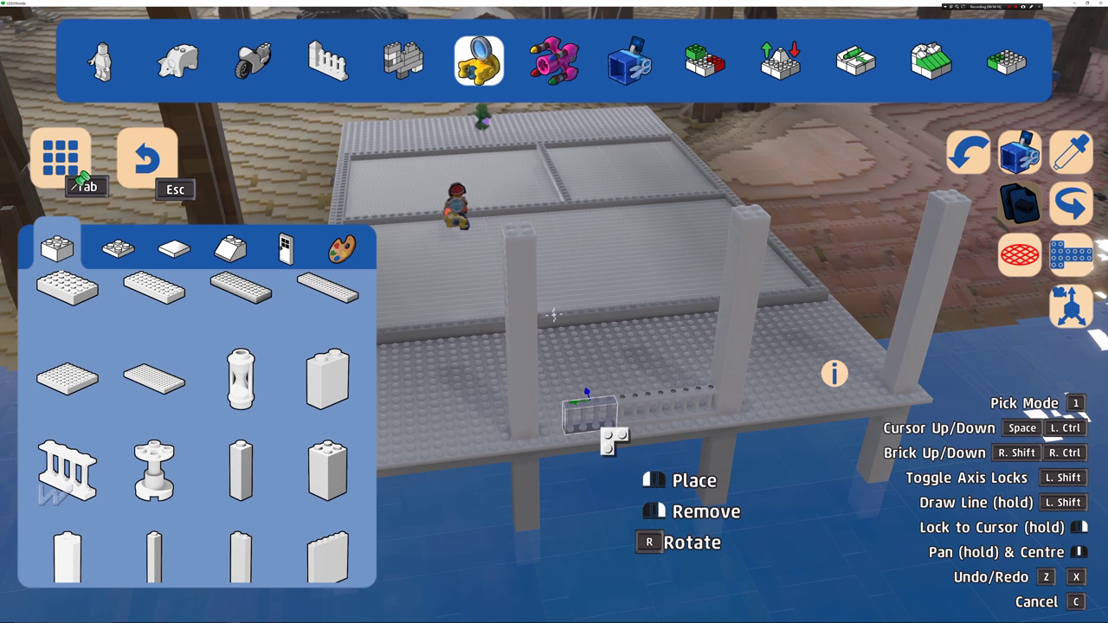
left_click(612, 440)
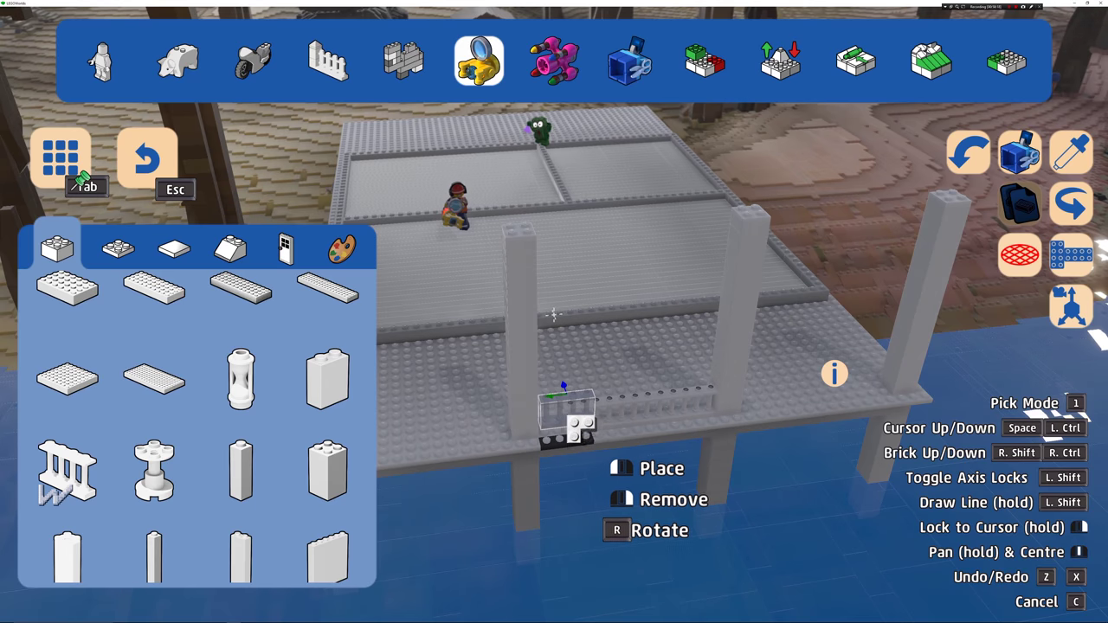
left_click(571, 429)
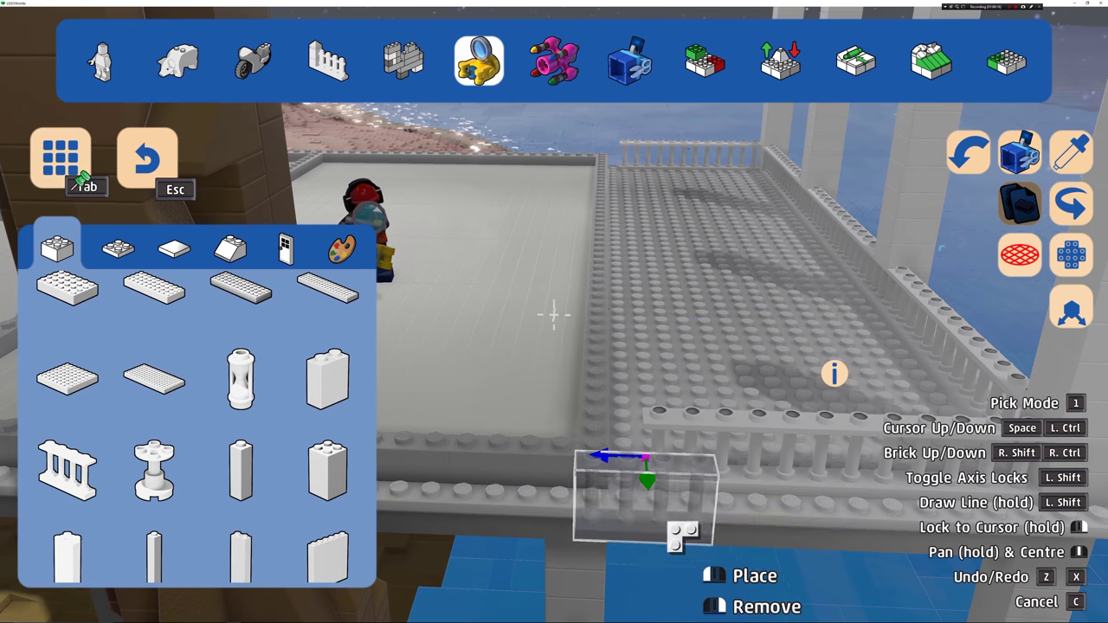
key("d")
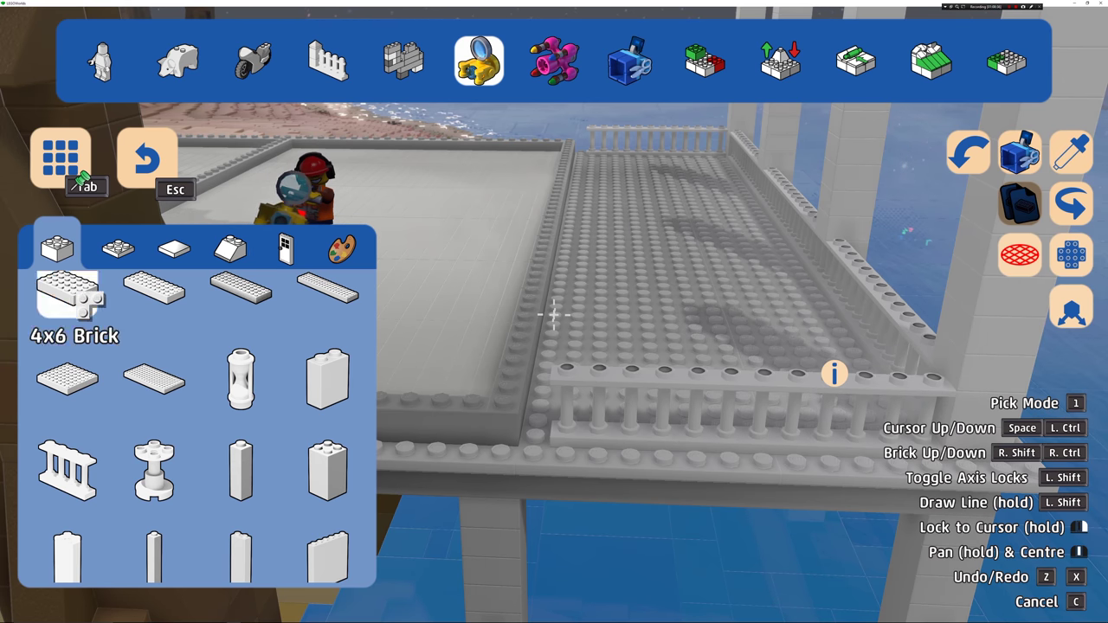
Step: Fill the gaps where the side railings meet the house wall with small bricks
key("1")
left_click(563, 440)
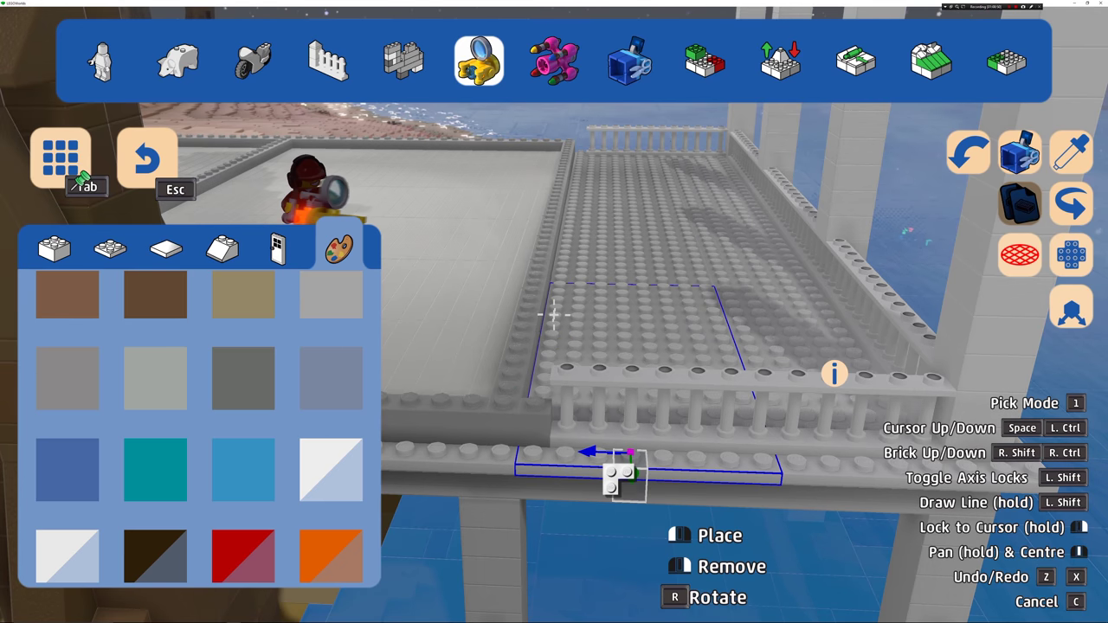
right_click(563, 439)
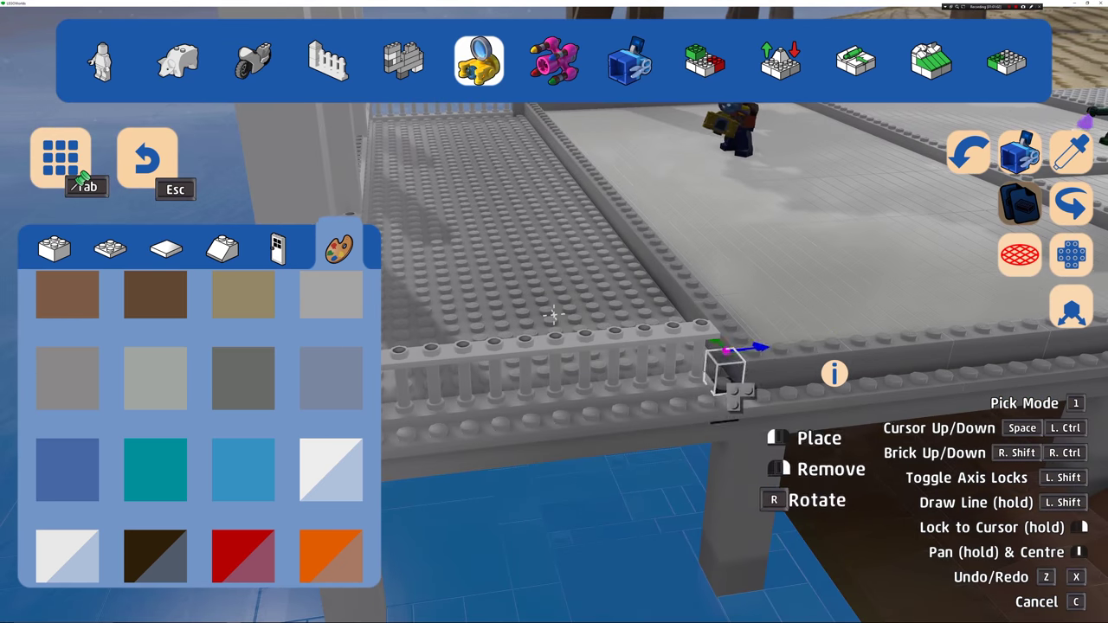
left_click(739, 399)
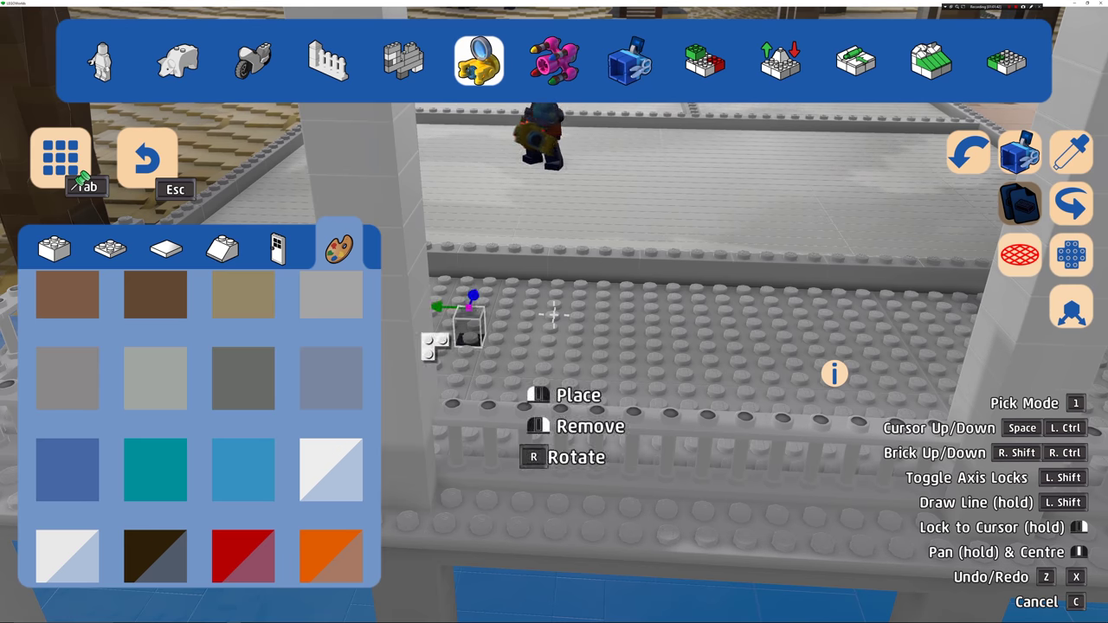
Step: Cap the fence bricks with smooth tiles along the seaward railing and both side railings
left_click(168, 249)
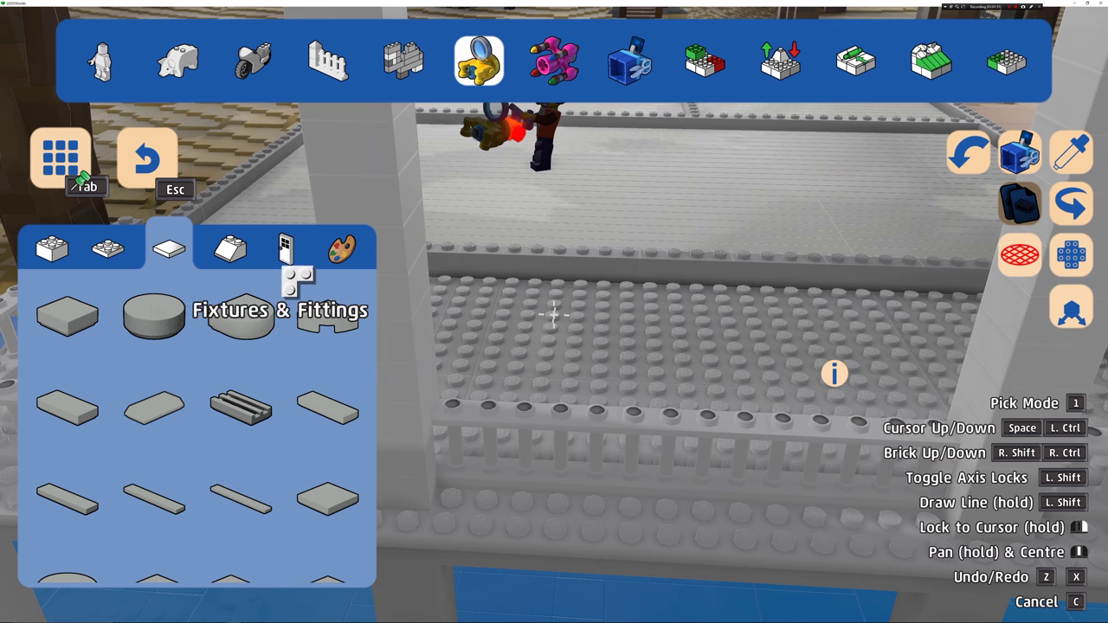
left_click(341, 248)
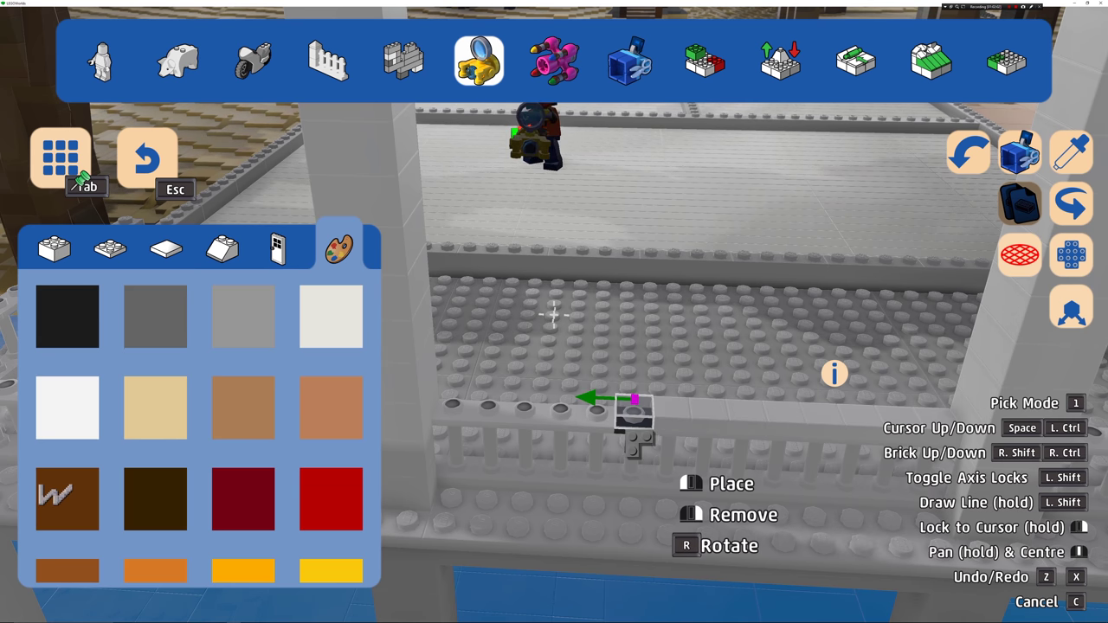
scroll(537, 442, "down", 5)
left_click_drag(561, 452, 635, 378)
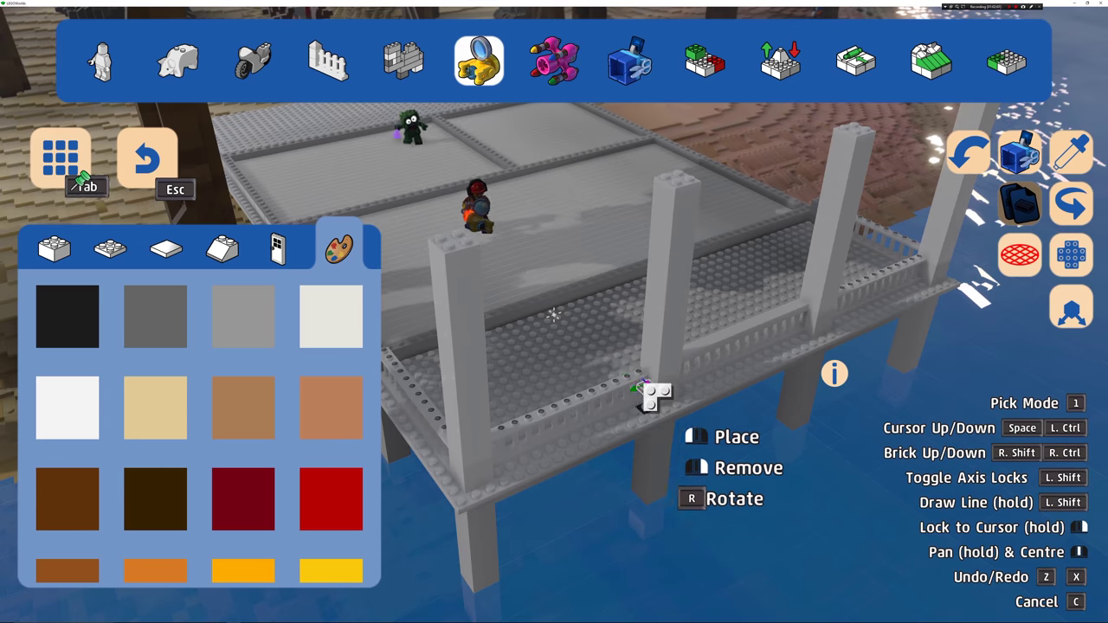
left_click_drag(693, 474, 920, 388)
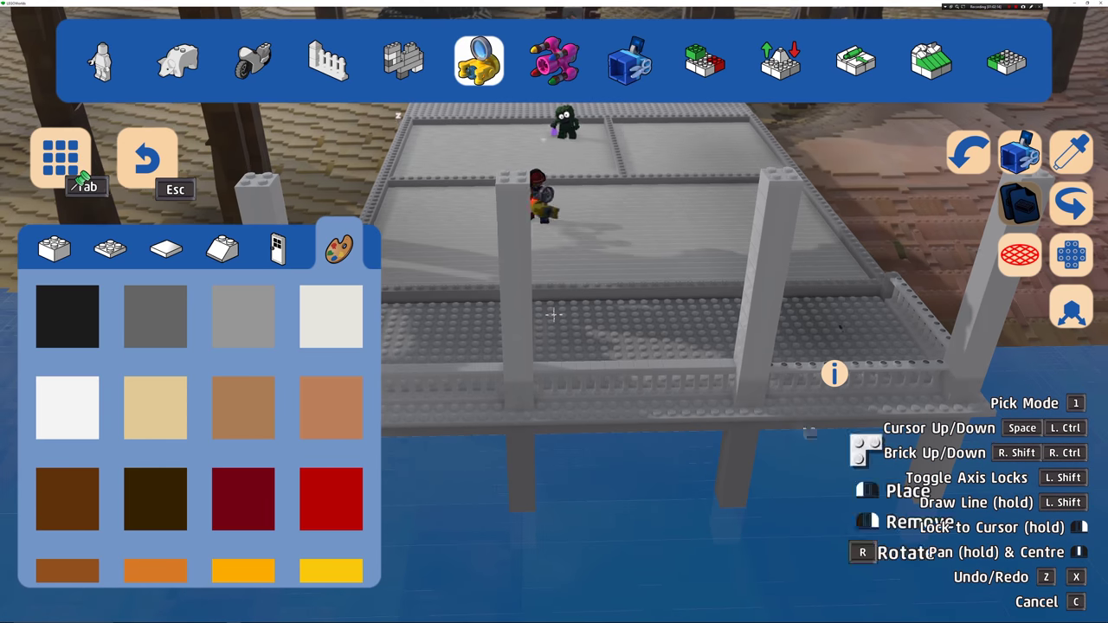
mouse_move(796, 495)
left_mouse_down()
mouse_move(818, 493)
mouse_move(779, 495)
left_mouse_up()
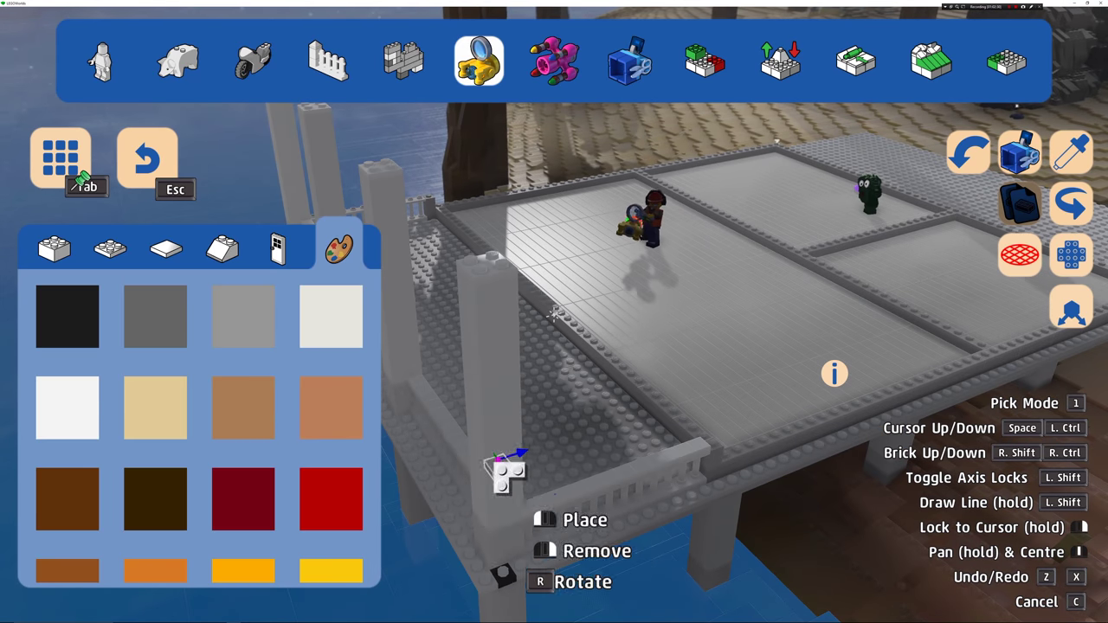
left_click_drag(537, 493, 574, 428)
left_click_drag(684, 520, 760, 573)
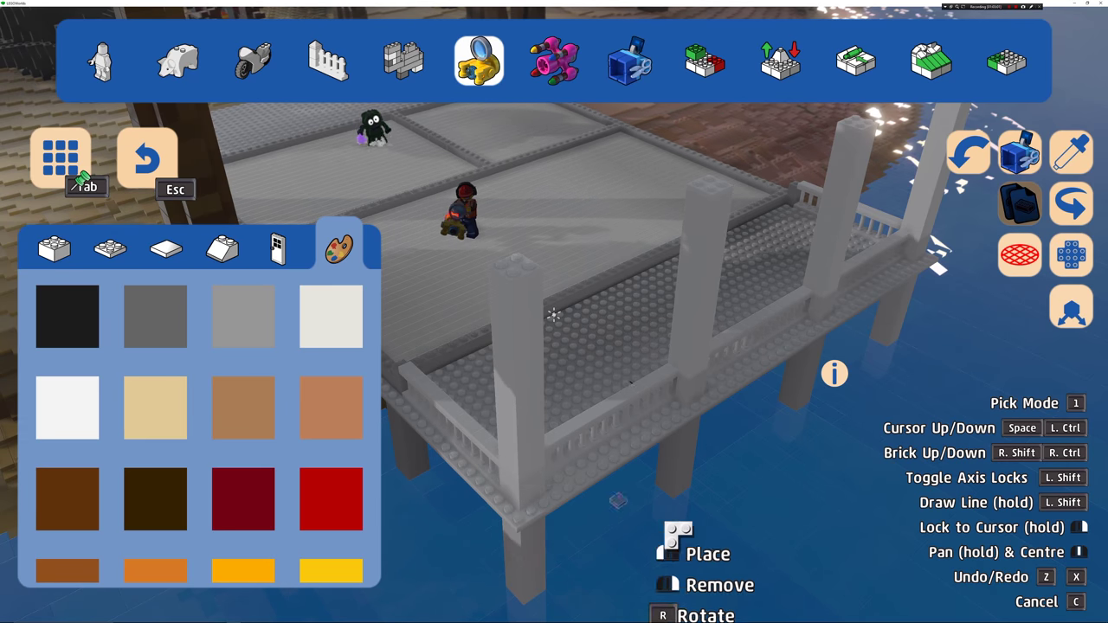
Step: Cover the studded ledge outside the railings with smooth tiles and leave the building tool
left_click_drag(689, 535, 457, 555)
left_click_drag(676, 317, 460, 404)
left_click_drag(903, 331, 862, 319)
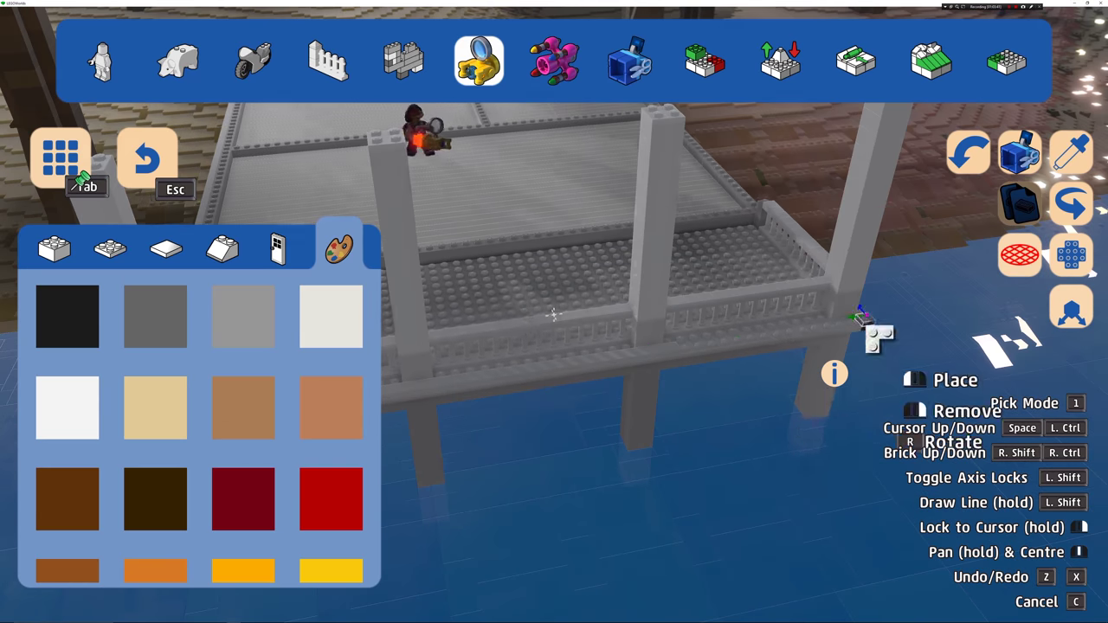
left_click_drag(750, 341, 697, 394)
left_click_drag(853, 356, 619, 437)
key("Escape")
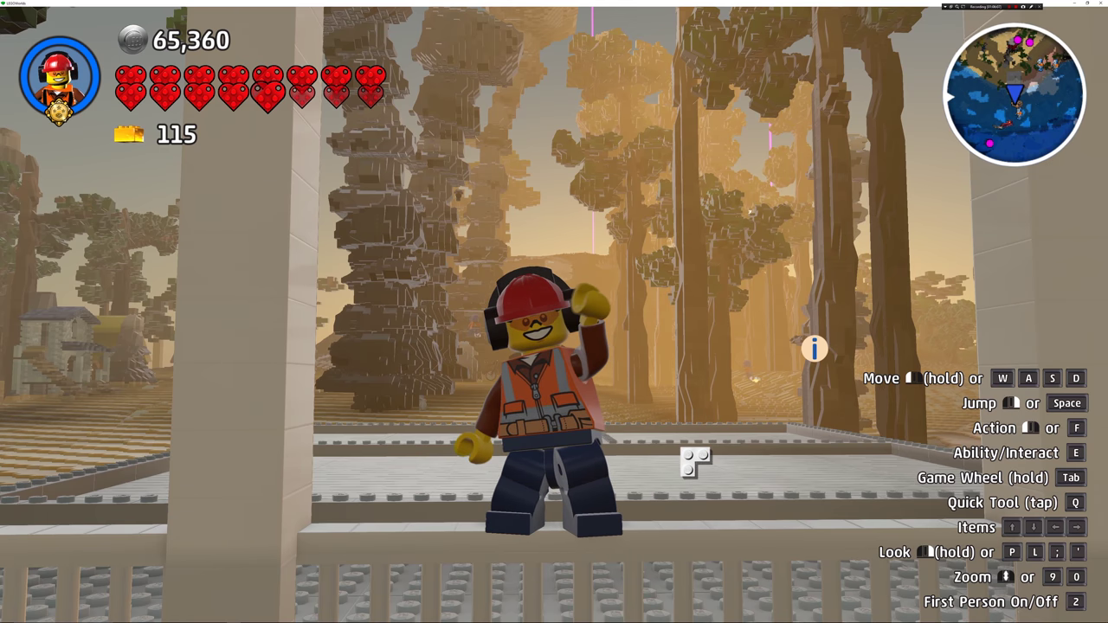
Step: Remove the smooth tiles from the ledge strip between the seaward columns and choose the 1x2 Radiator Grille
left_click_drag(637, 417, 636, 417)
scroll(636, 417, "down", 3)
scroll(636, 418, "down", 4)
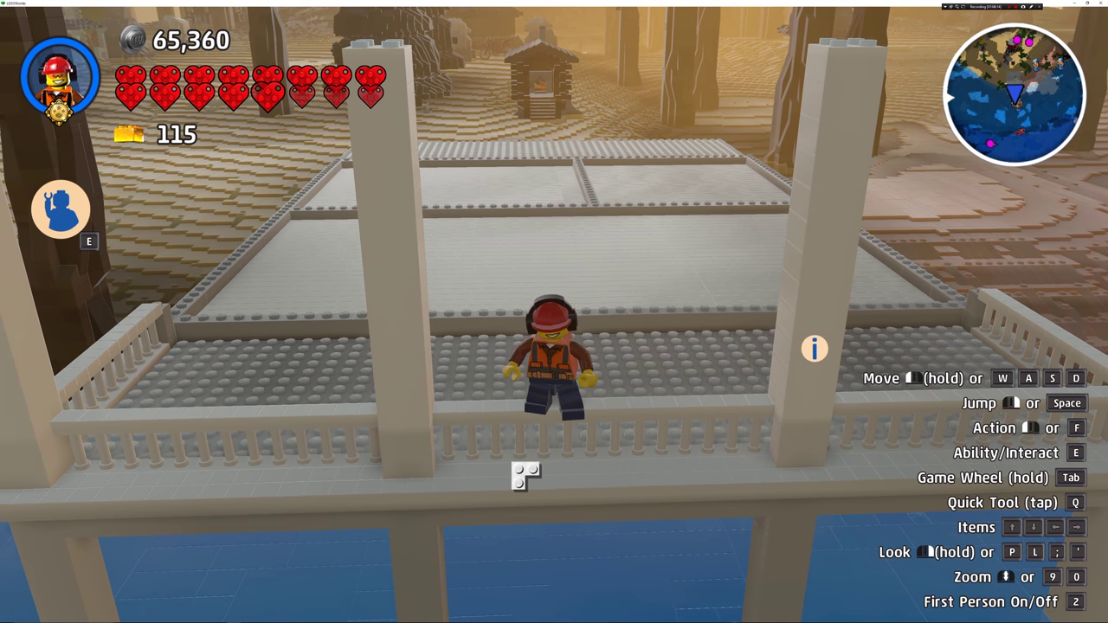
key("q")
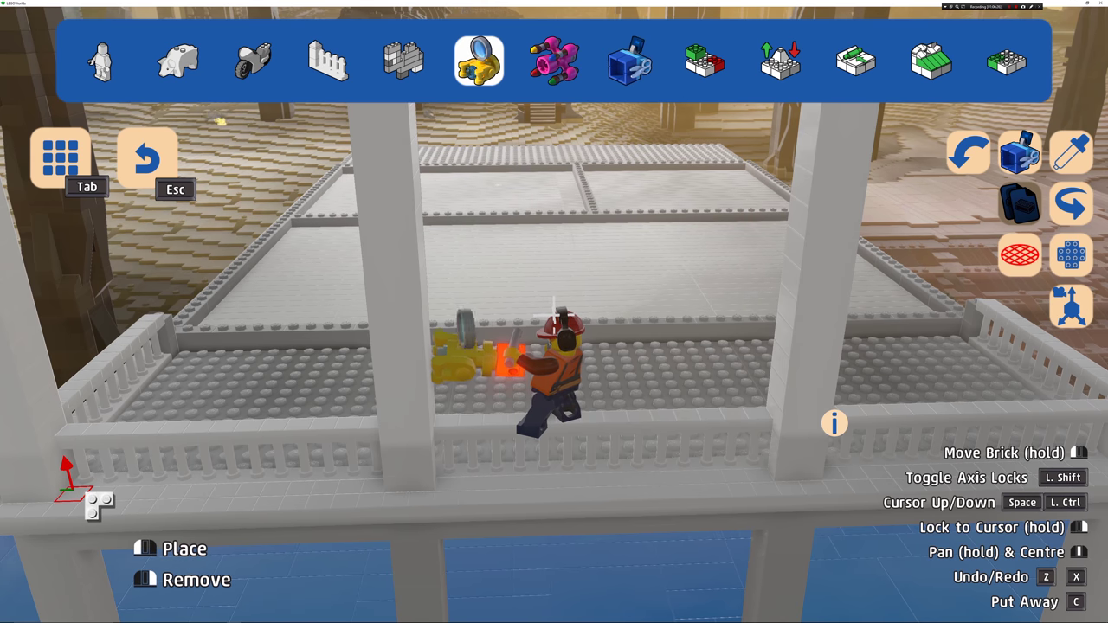
left_click_drag(124, 492, 310, 487)
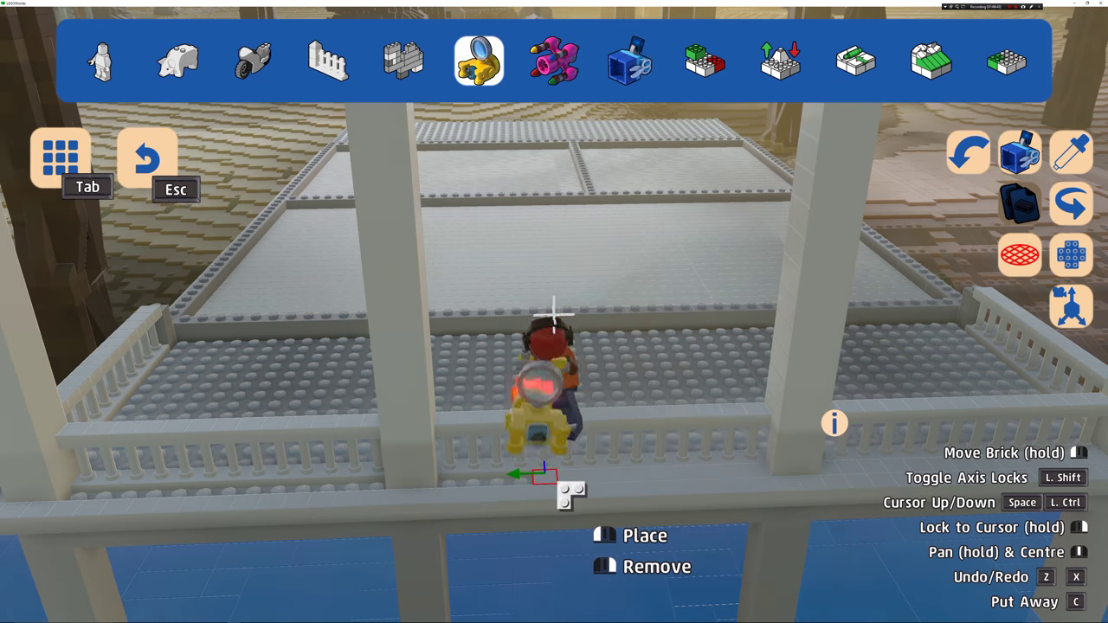
left_click(81, 178)
left_click(229, 339)
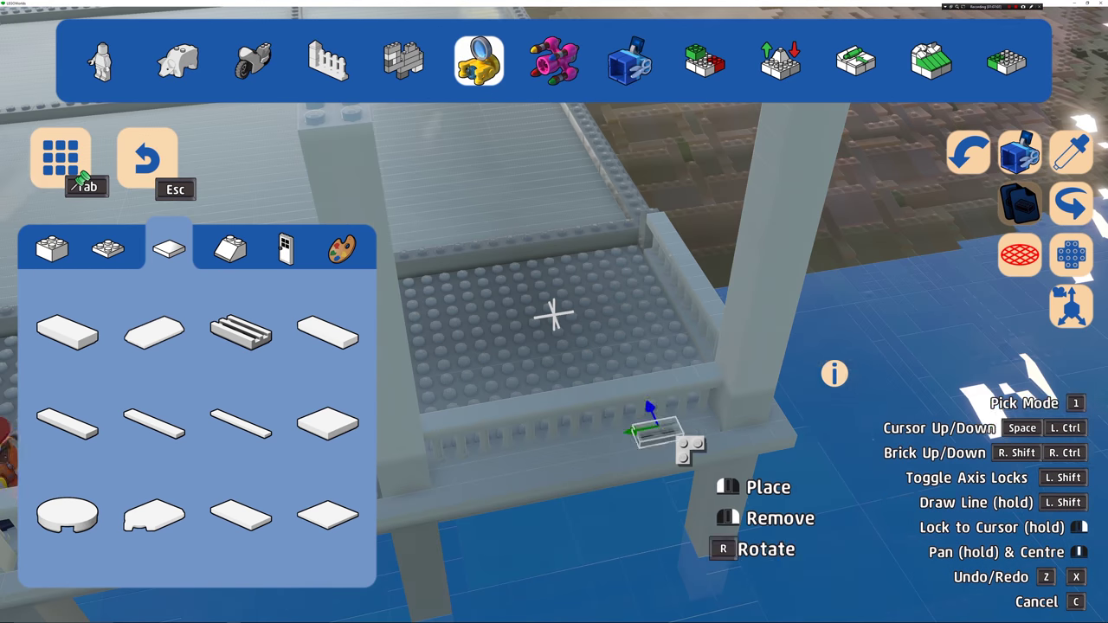
key("c")
left_click(251, 329)
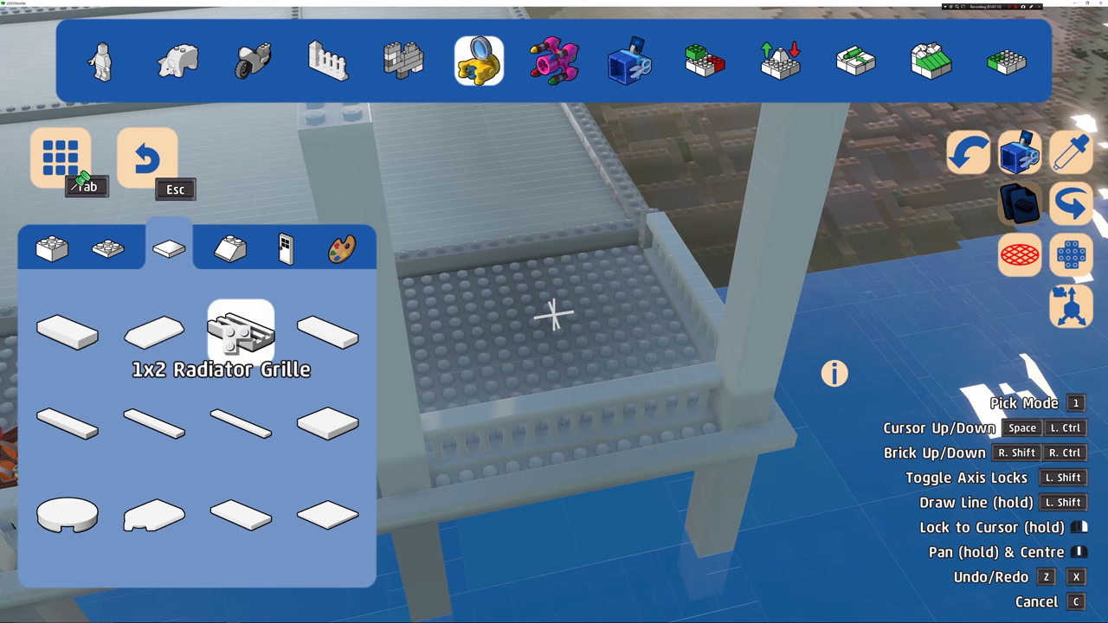
Step: Lay 1x2 Radiator Grilles along the exposed ledge strips between the seaward columns
left_click(328, 425)
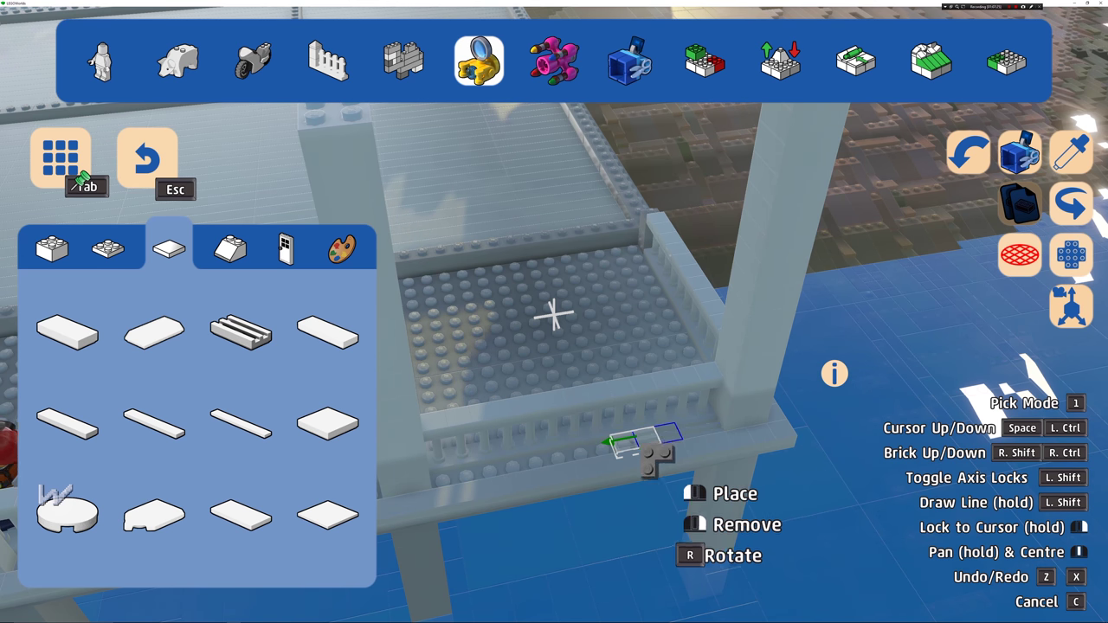
left_click(528, 483)
left_click(485, 490)
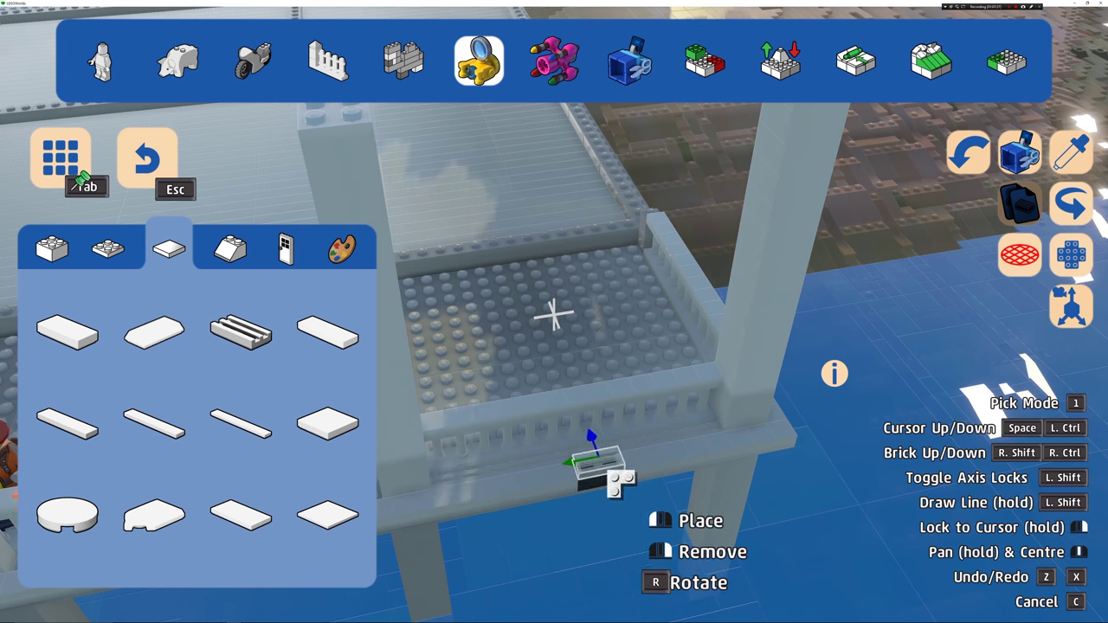
key("a")
key("s")
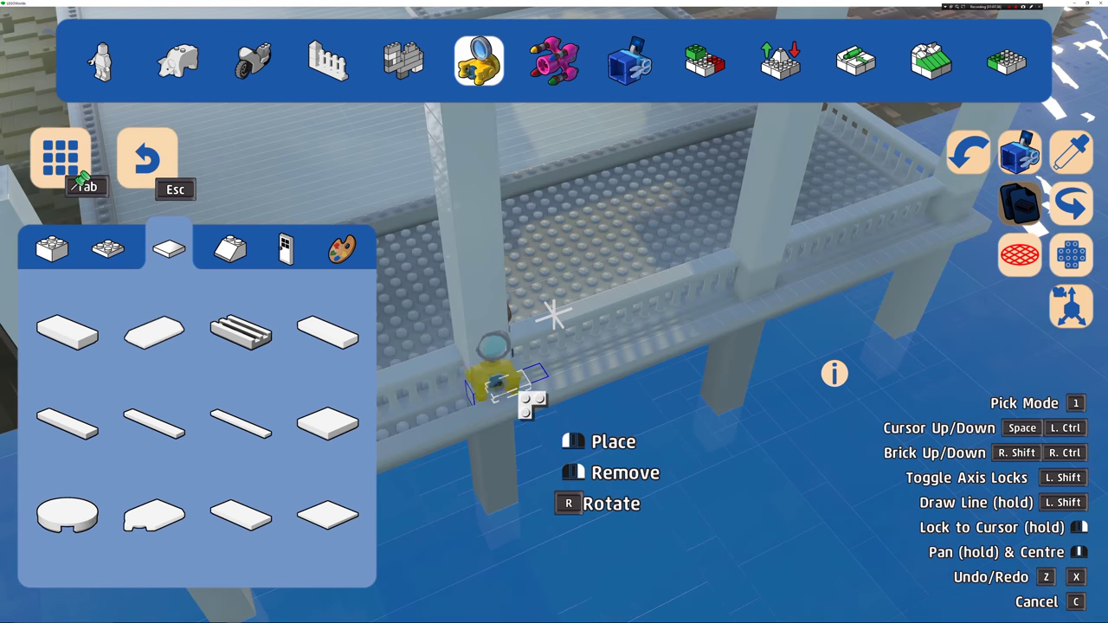
key("a")
key("a")
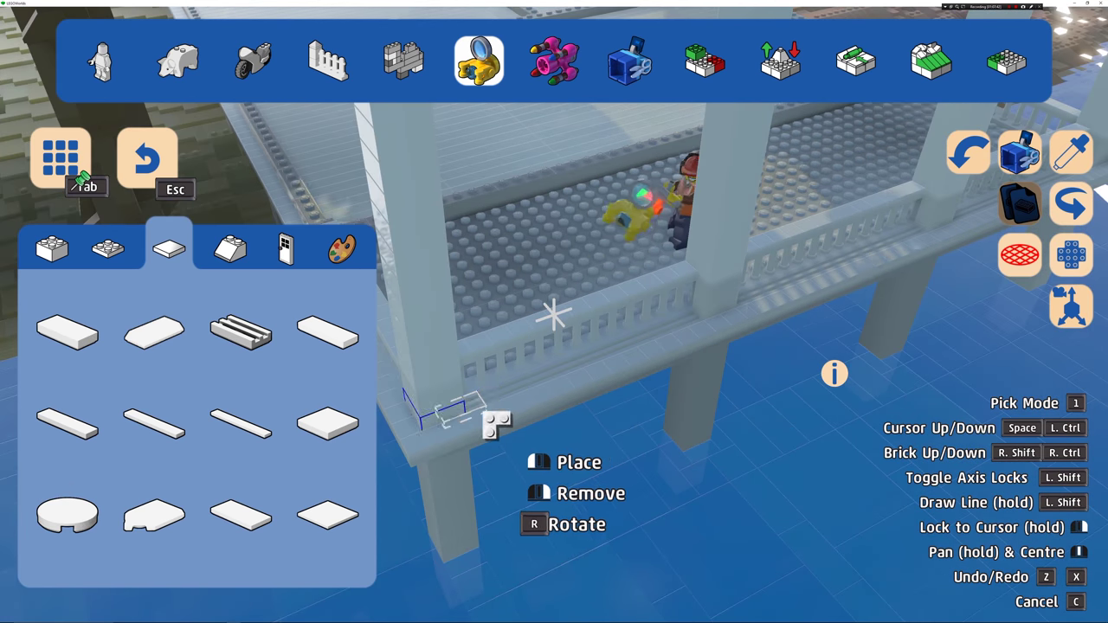
key("d")
key("d")
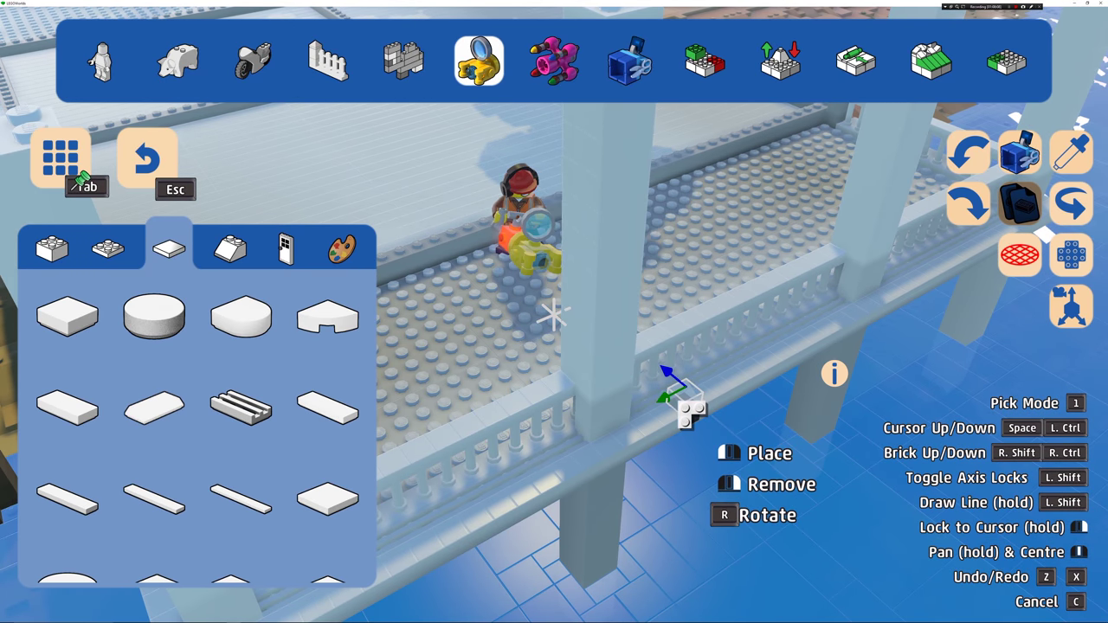
Step: Cover the porch floor with rows of 1x2 Radiator Grilles from the house wall to the seaward railing
left_click(242, 411)
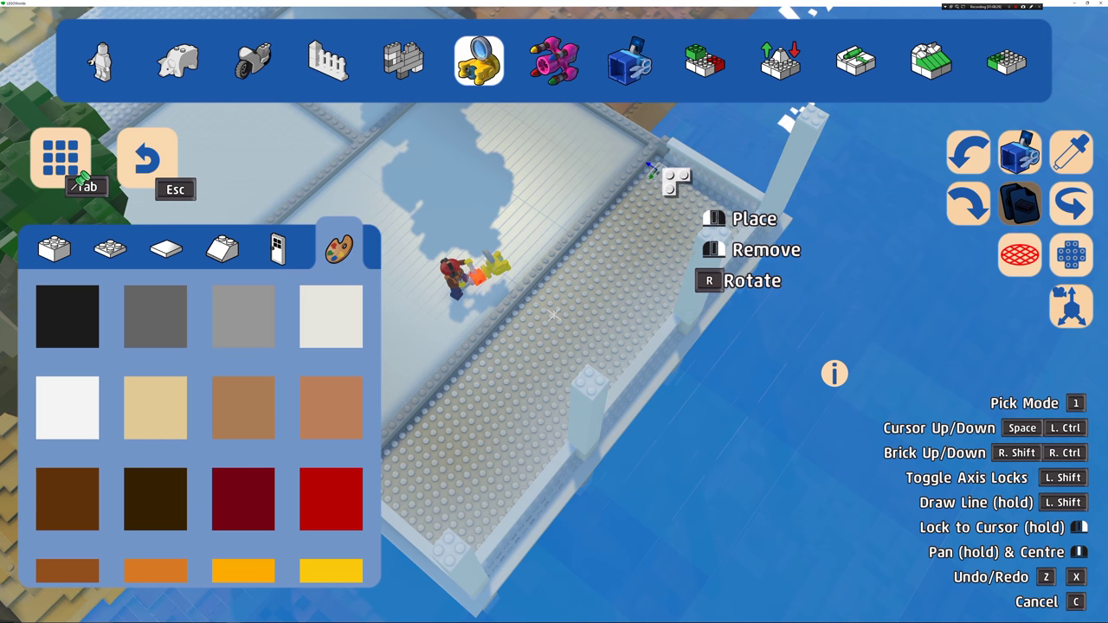
left_click_drag(654, 162, 384, 470)
left_click(69, 165)
left_click(375, 468)
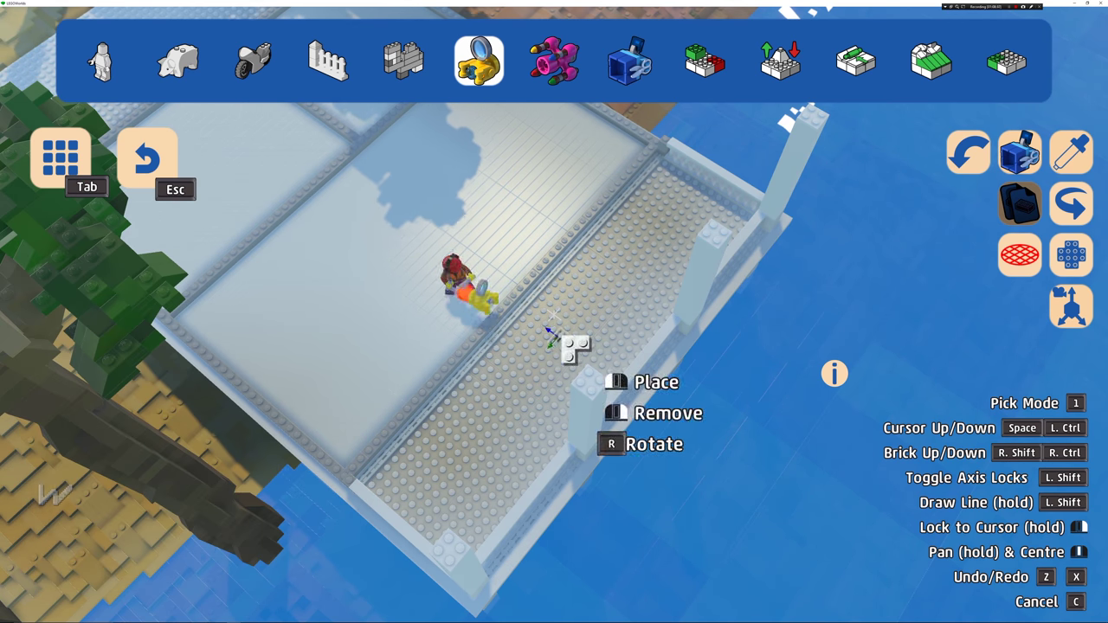
left_click_drag(663, 164, 389, 489)
mouse_move(679, 182)
left_mouse_down()
mouse_move(405, 511)
mouse_move(654, 236)
mouse_move(681, 302)
mouse_move(544, 395)
mouse_move(704, 222)
mouse_move(421, 525)
mouse_move(719, 204)
mouse_move(433, 523)
left_mouse_up()
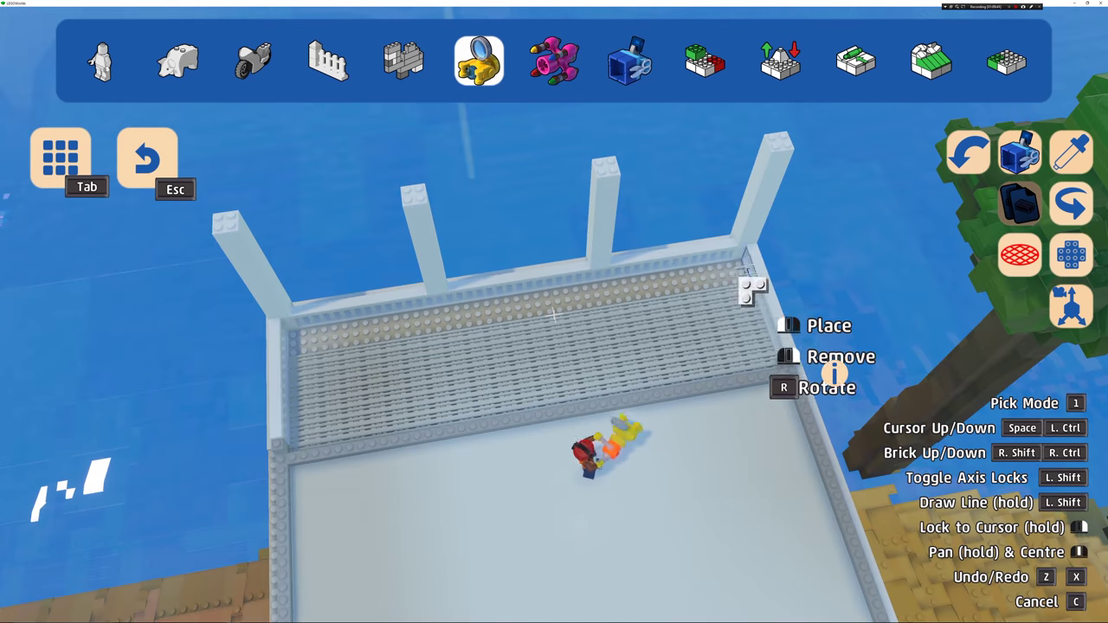
mouse_move(725, 270)
left_mouse_down()
mouse_move(384, 336)
mouse_move(737, 288)
mouse_move(302, 358)
mouse_move(736, 267)
left_mouse_up()
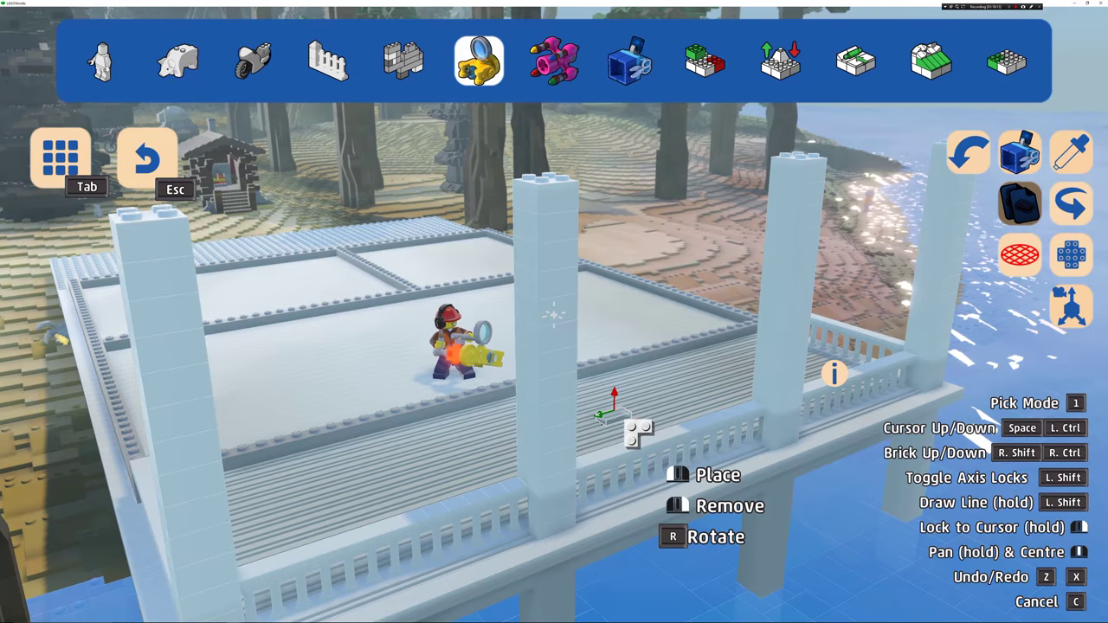
left_click_drag(641, 425, 640, 425)
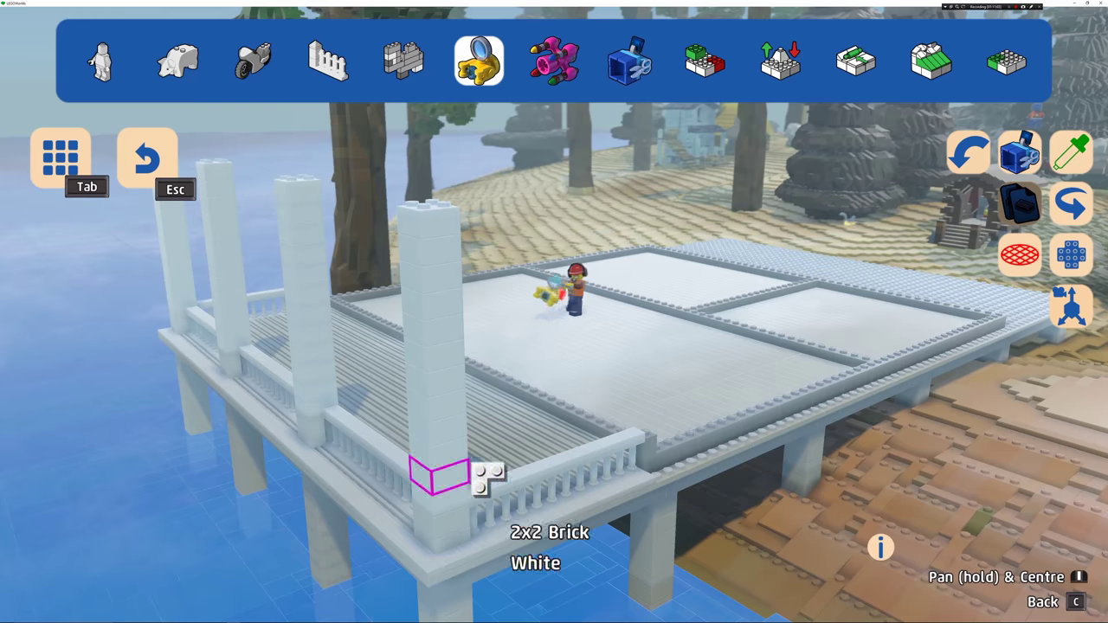
Step: Stack white 2x2 bricks into a row of four columns along the inland edge of the platform
left_click(874, 271)
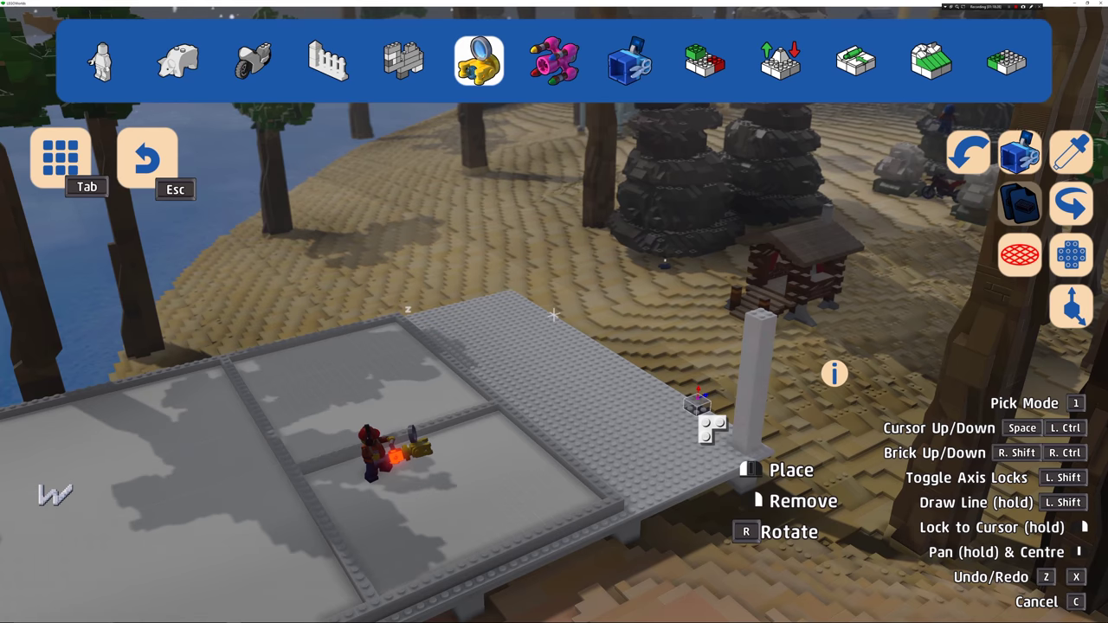
right_click(755, 407)
left_click(755, 407)
left_click(755, 331)
left_click(517, 427)
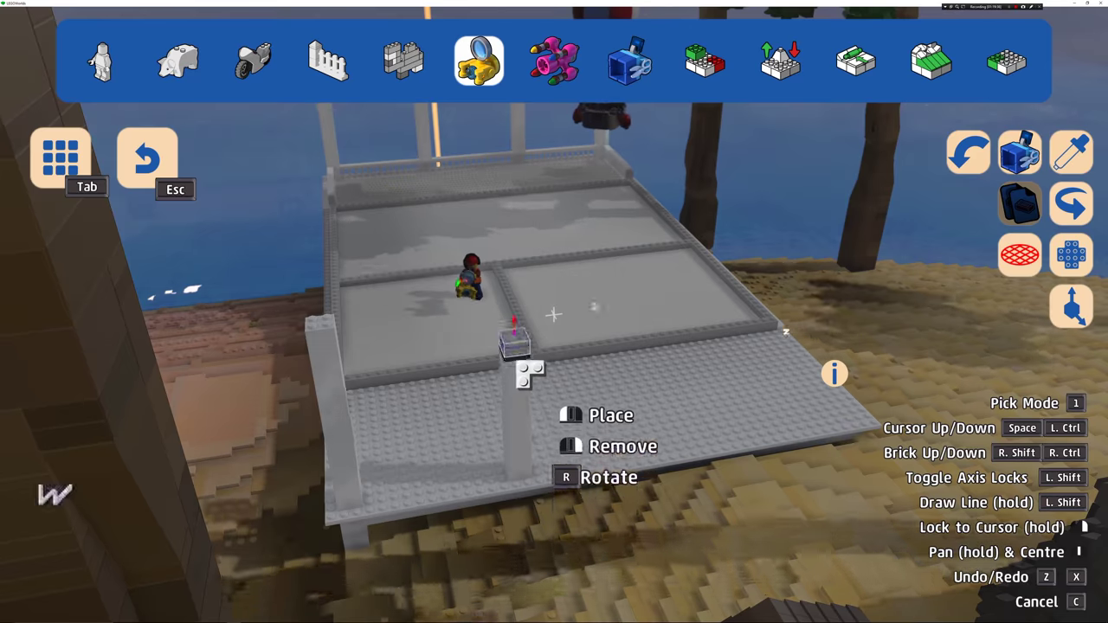
left_click(530, 360)
left_click(703, 450)
left_click(708, 395)
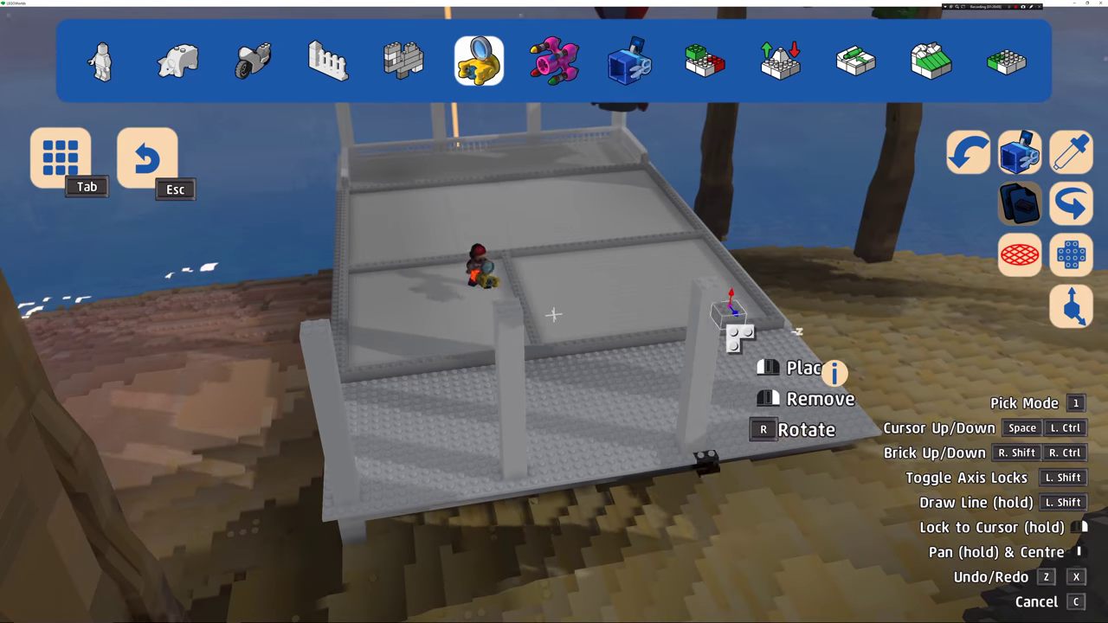
left_click(866, 371)
Step: Place railings between the inland columns and along both porch ends, with short white posts on the end railings
key("shift")
left_click(298, 535)
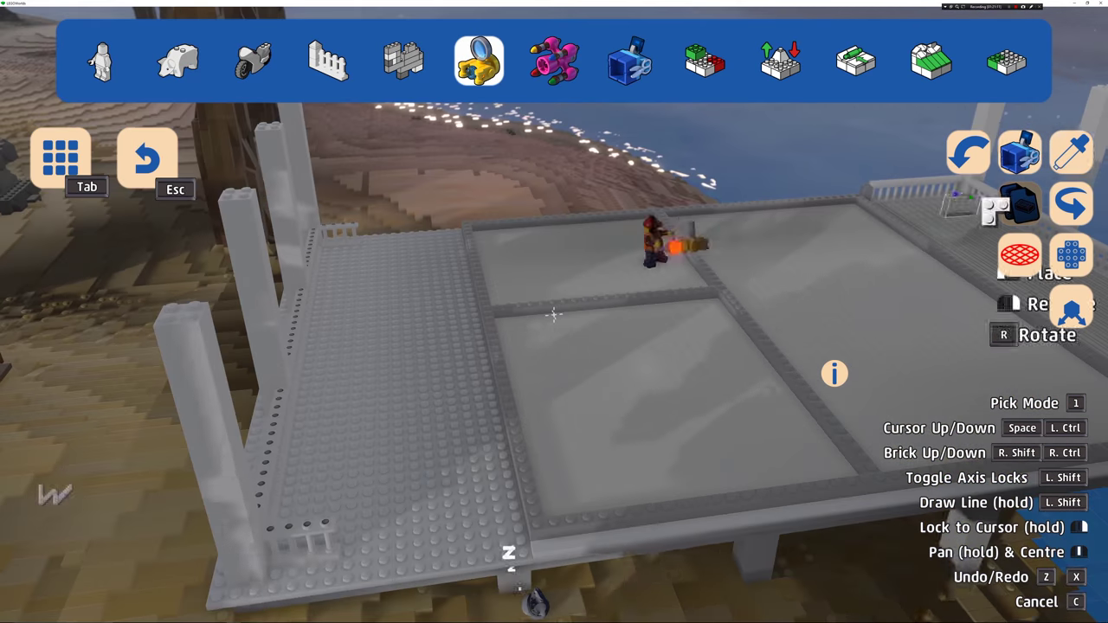
left_click(1073, 154)
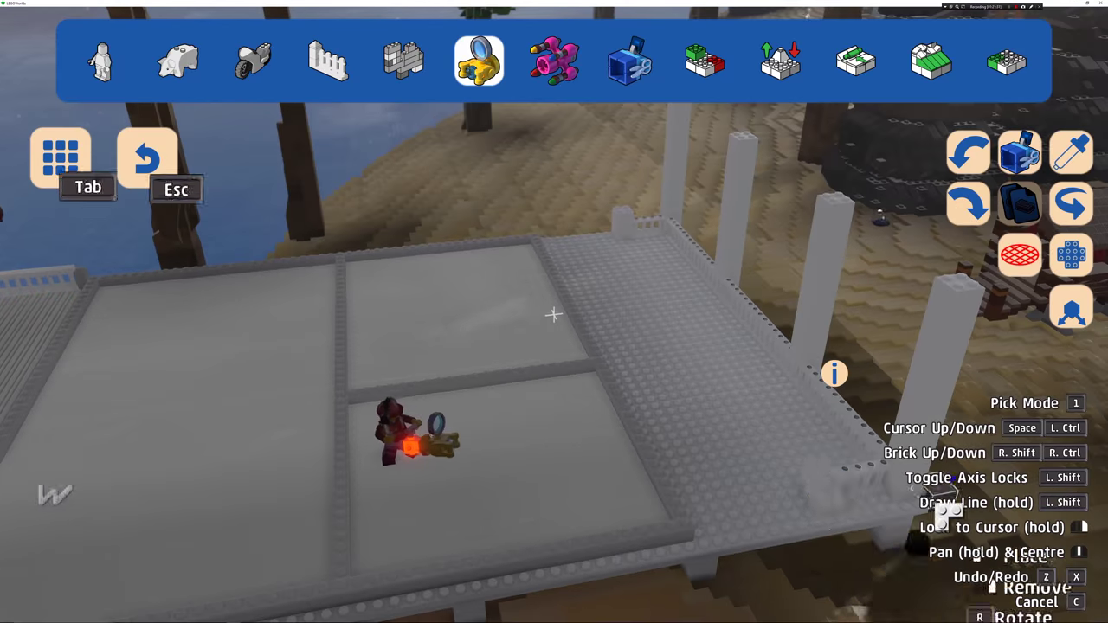
left_click(833, 481)
left_click(1072, 152)
left_click(289, 567)
left_click(858, 475)
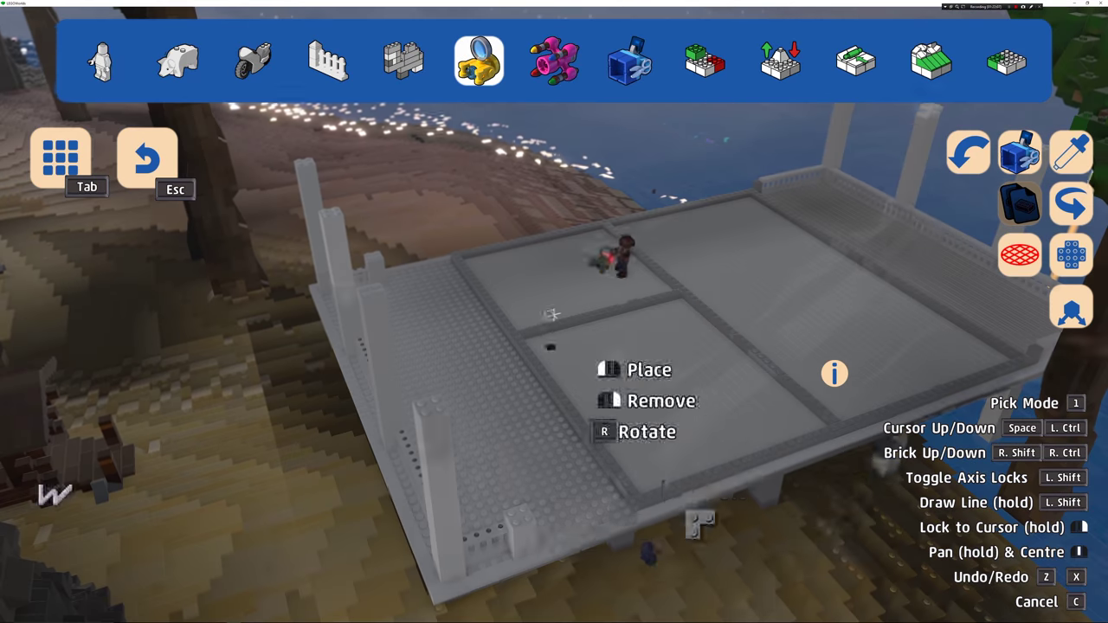
Step: Cover the inland porch floor with rows of grilles from the railing to the house wall line
left_click(554, 314)
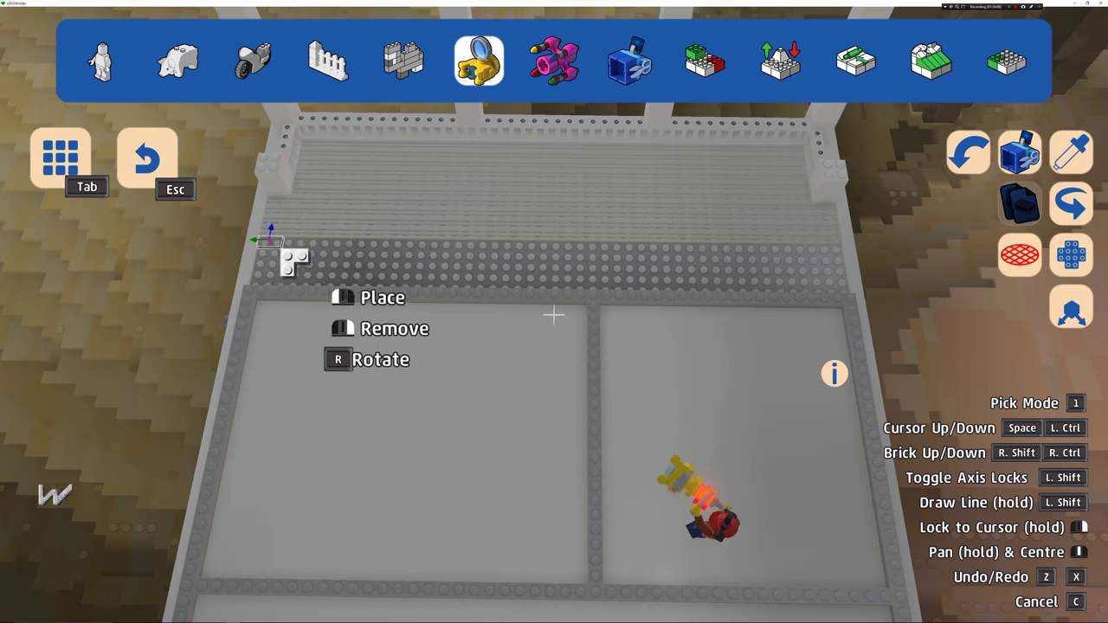
left_click_drag(269, 241, 837, 247)
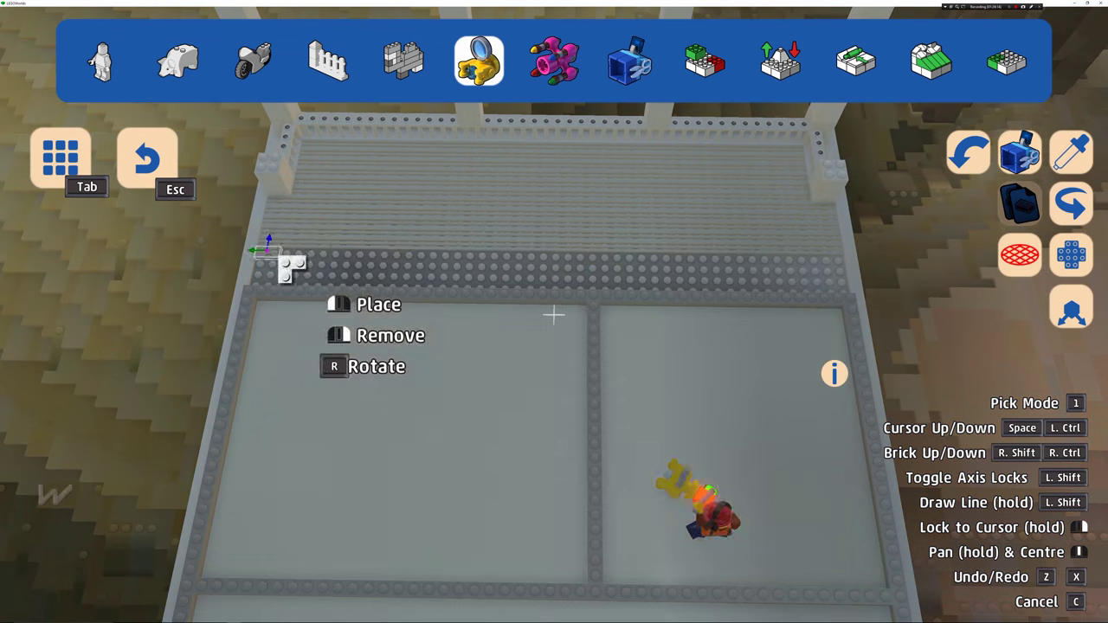
key("shift")
Step: Cap the inland porch railings between the columns with smooth tiles
key("1")
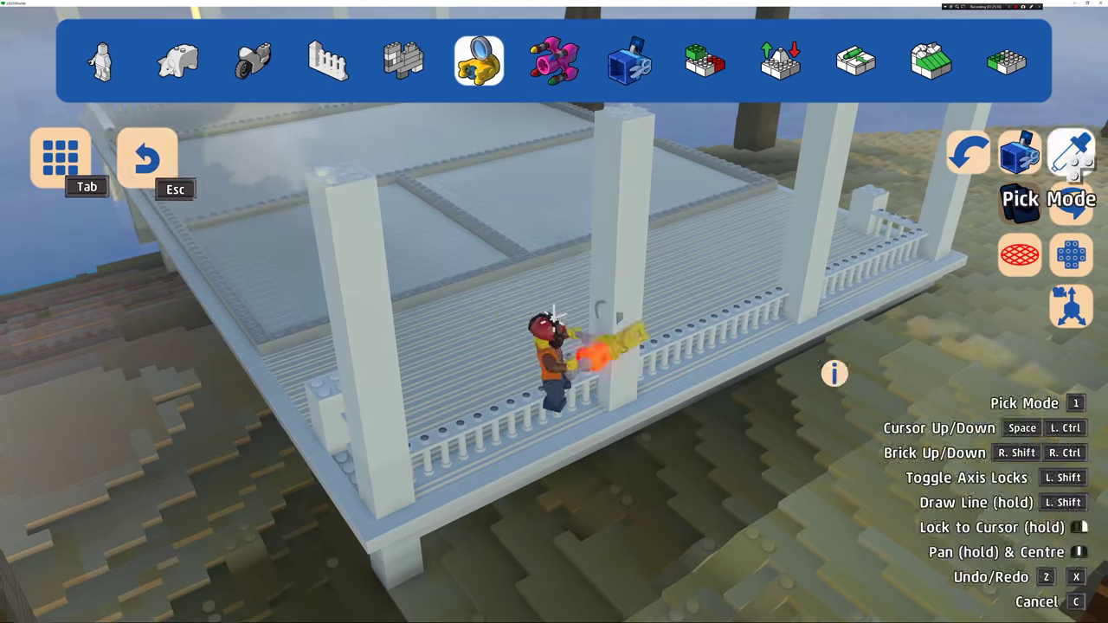
left_click(554, 314)
key("shift")
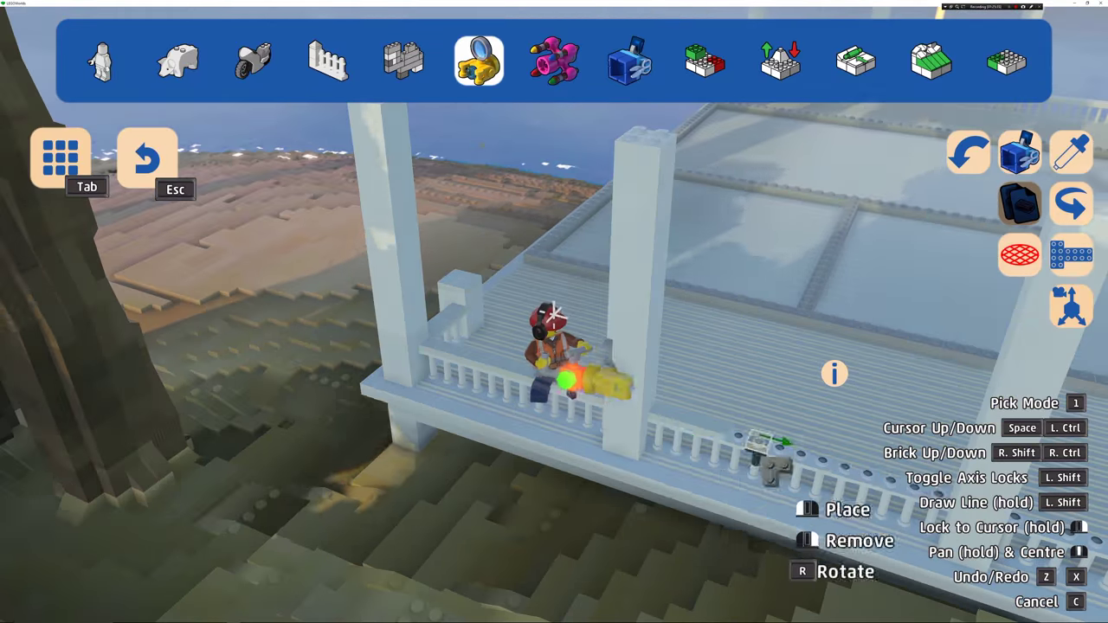
key("1")
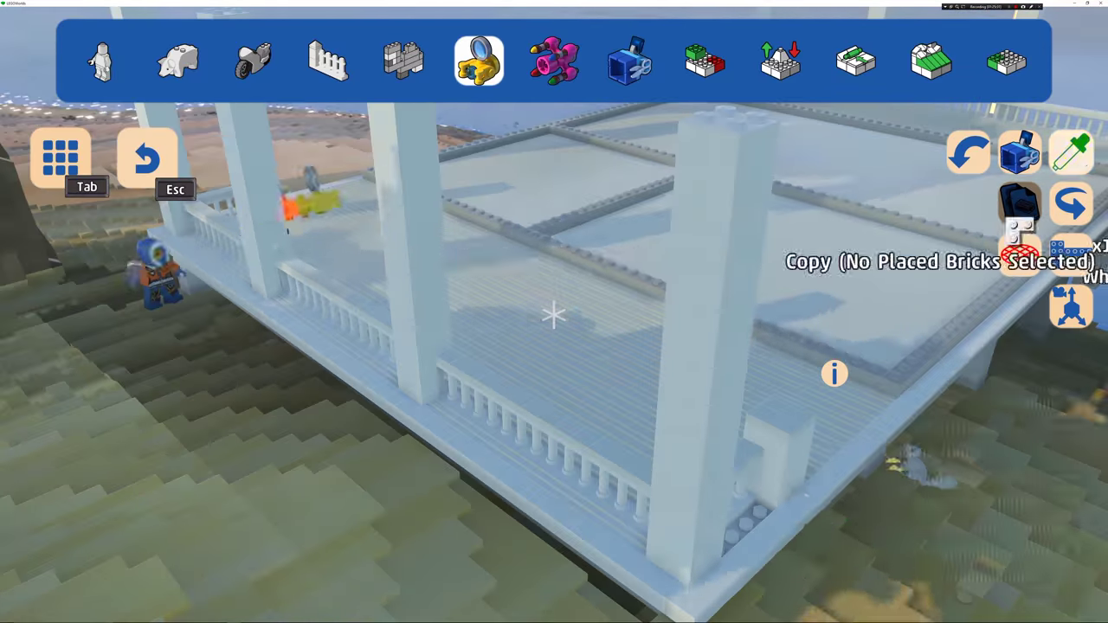
left_click(671, 463)
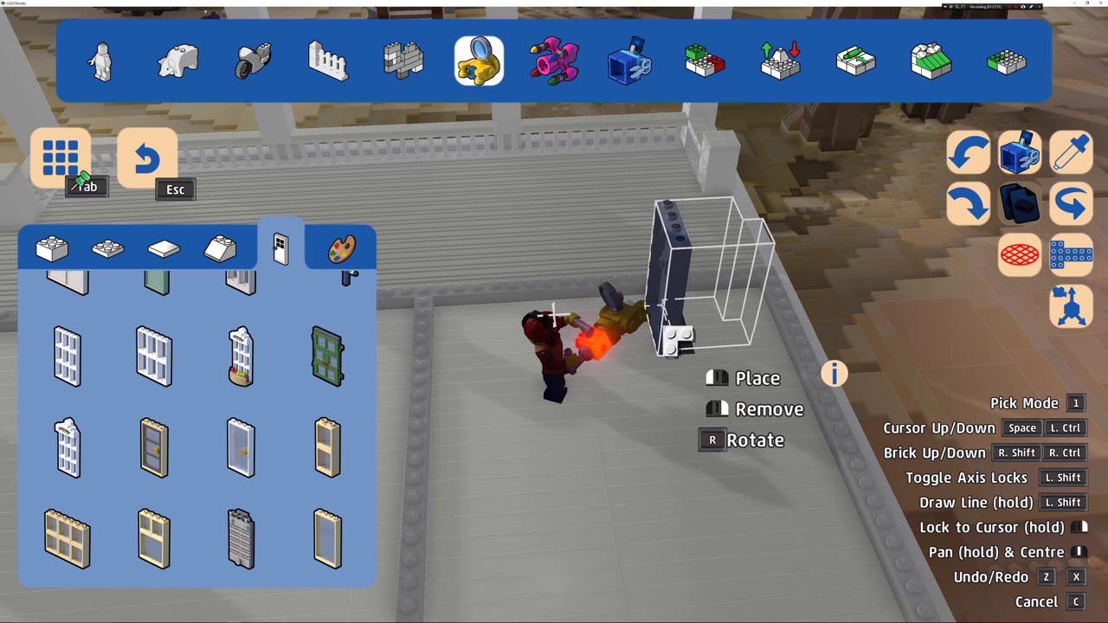
Step: Clear door-wide gaps in the wall base and set framed doors in the outer and interior walls
key("c")
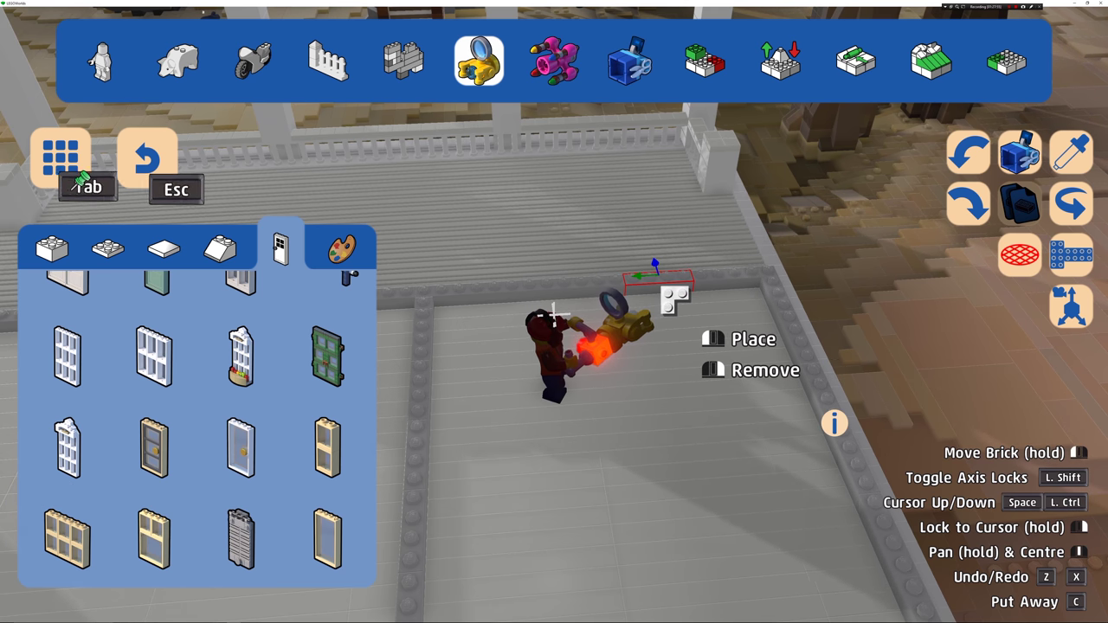
left_click(673, 299)
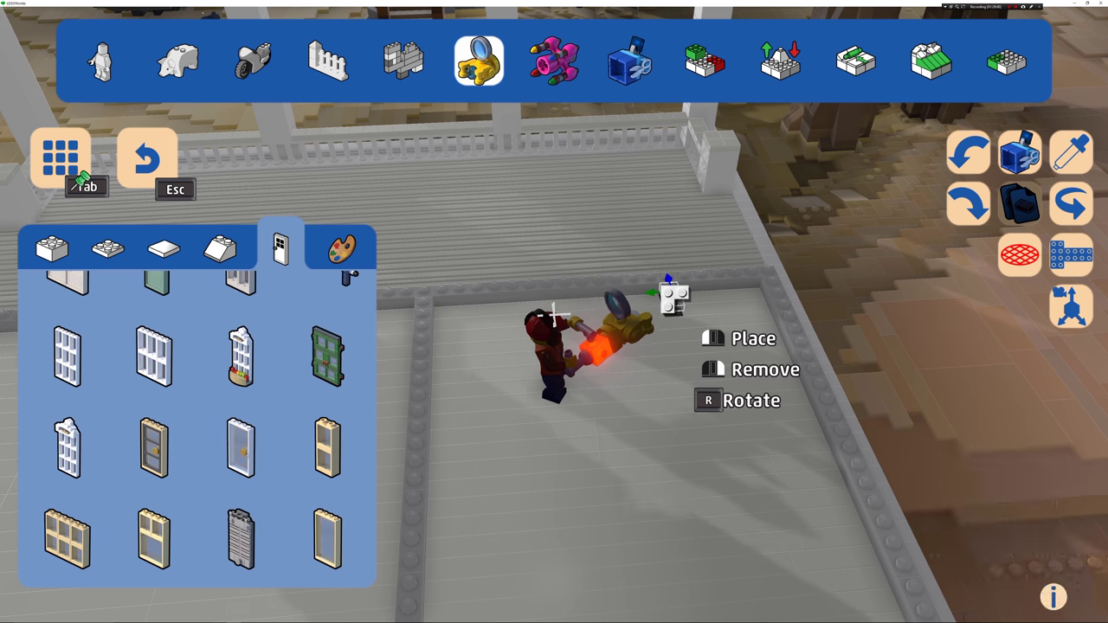
key("c")
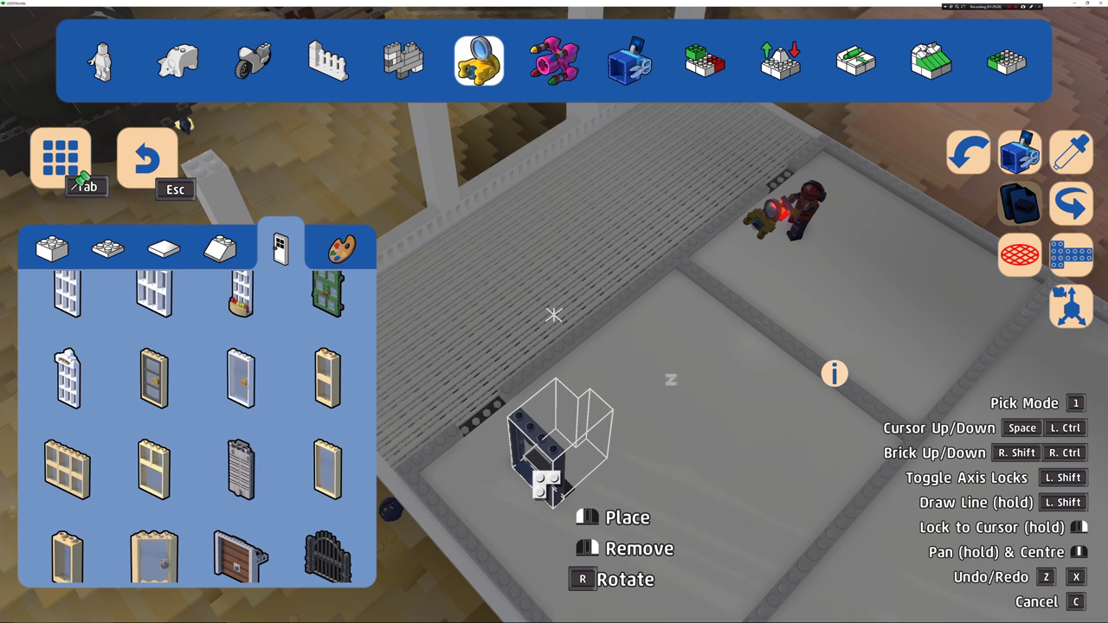
key("r")
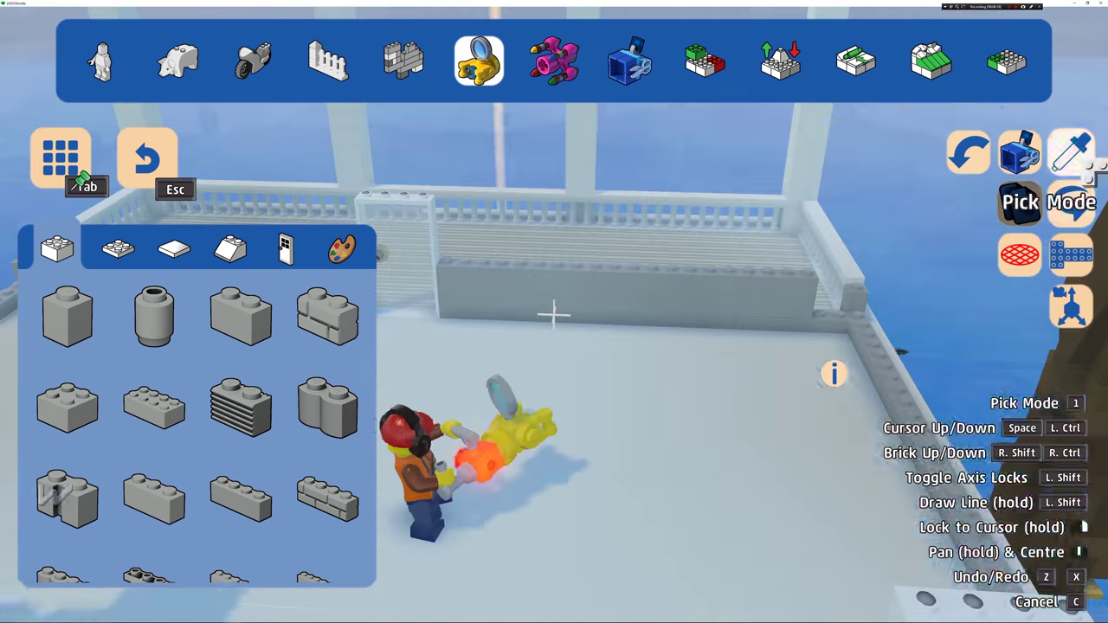
Step: Raise the outer walls and the long interior wall between the doors to a low height with grey bricks
left_click(1071, 152)
left_click(1072, 153)
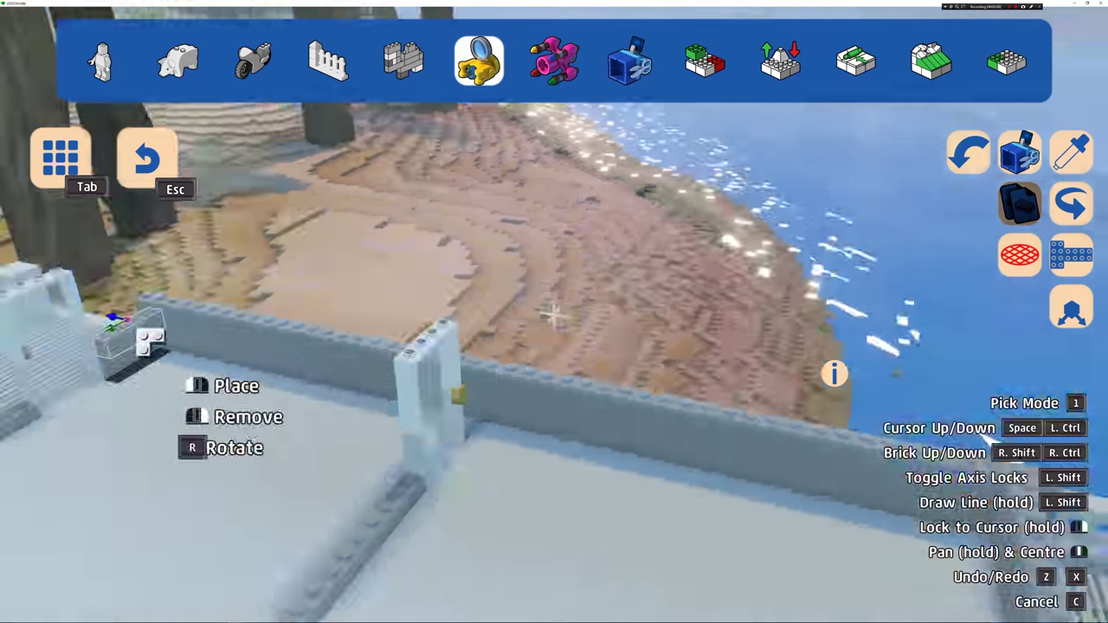
left_click(1071, 152)
left_click(520, 387)
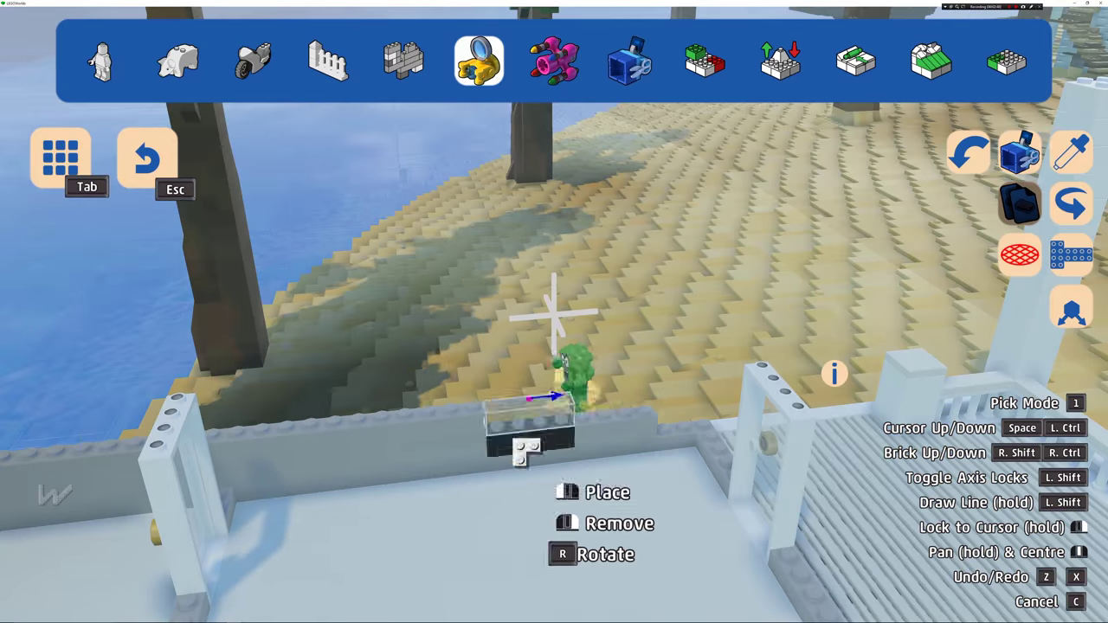
left_click(1072, 153)
left_click(594, 470)
left_click(989, 317)
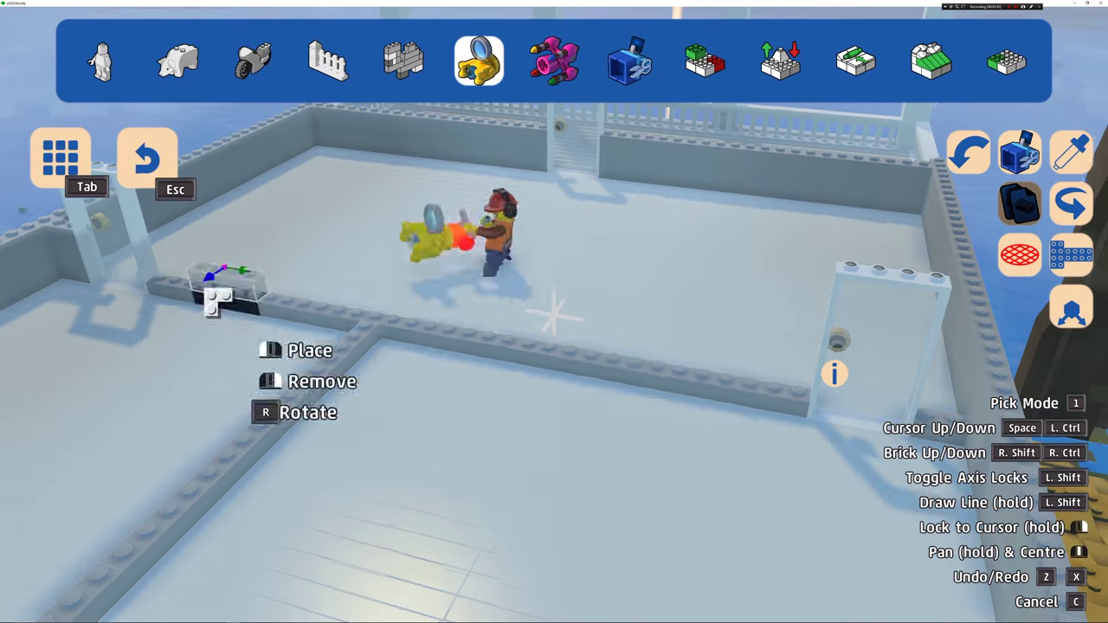
left_click(156, 275)
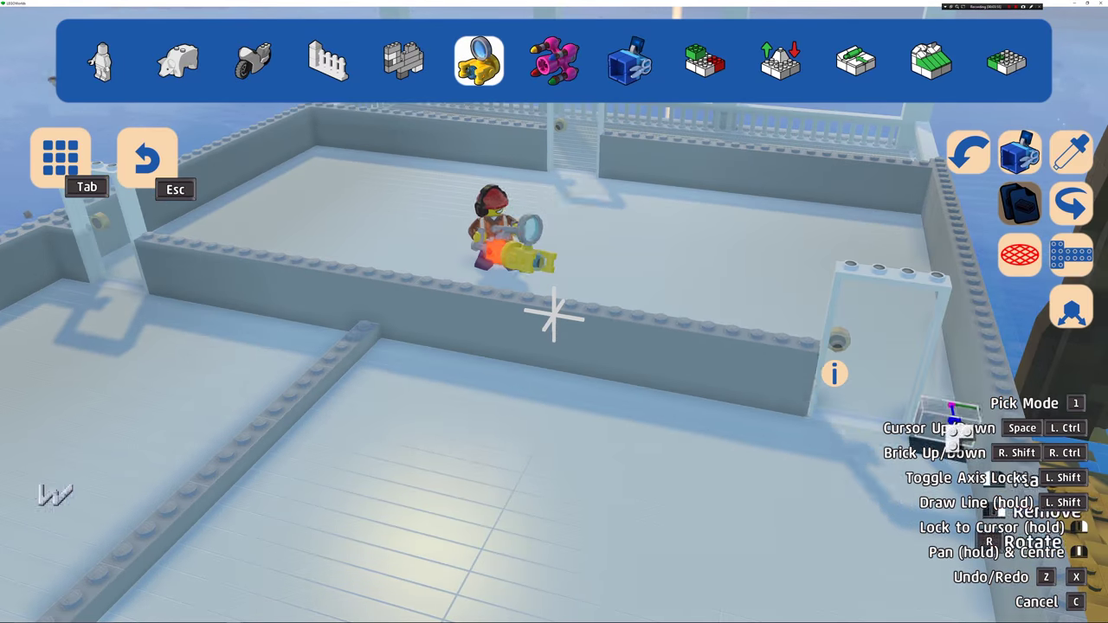
key("1")
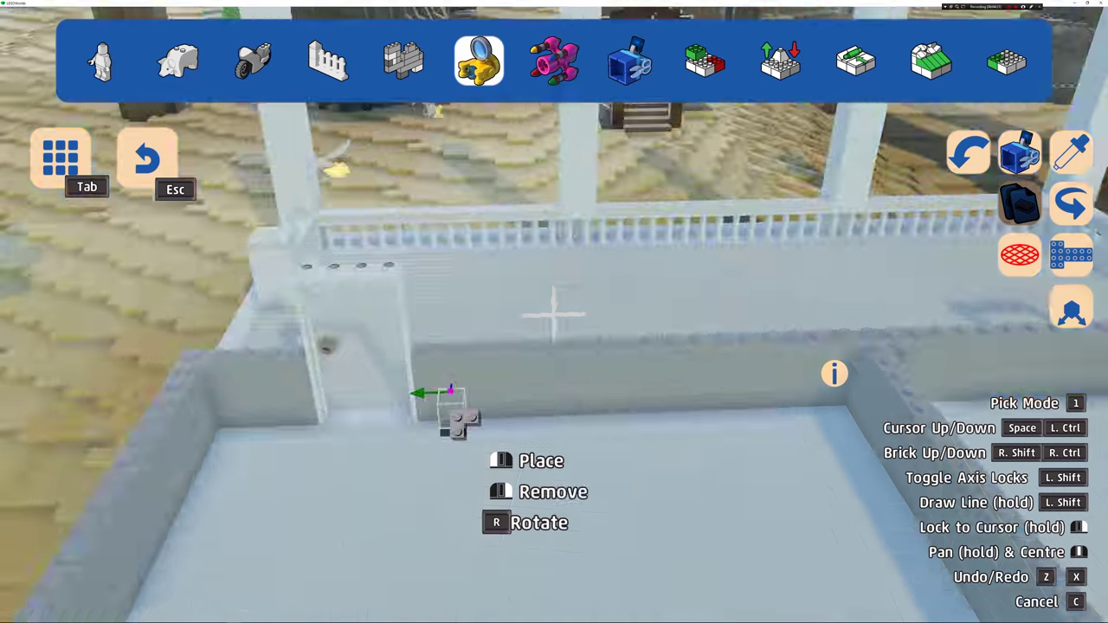
Step: Line up tall multi-pane windows on top of the low outer walls on all sides of the house
left_click(84, 182)
key("Left")
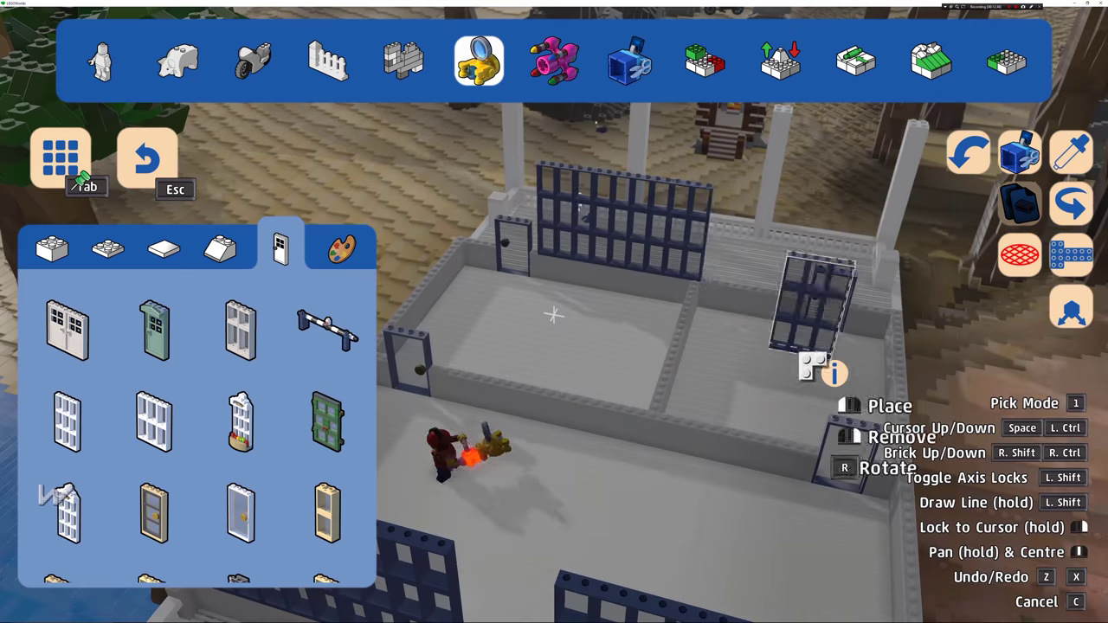
left_click(736, 294)
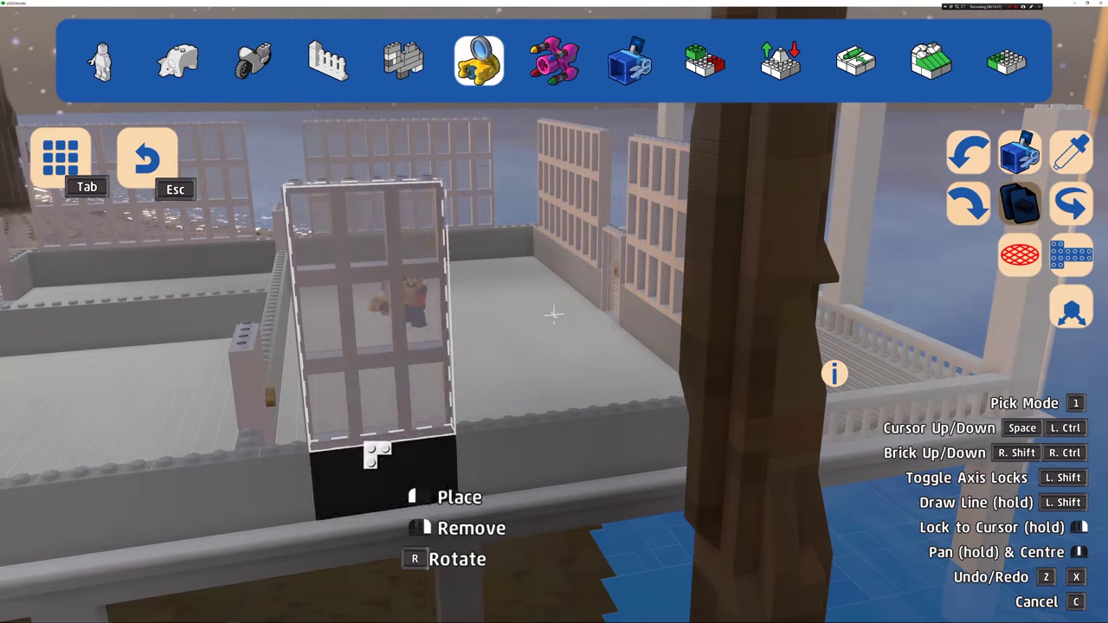
left_click(554, 315)
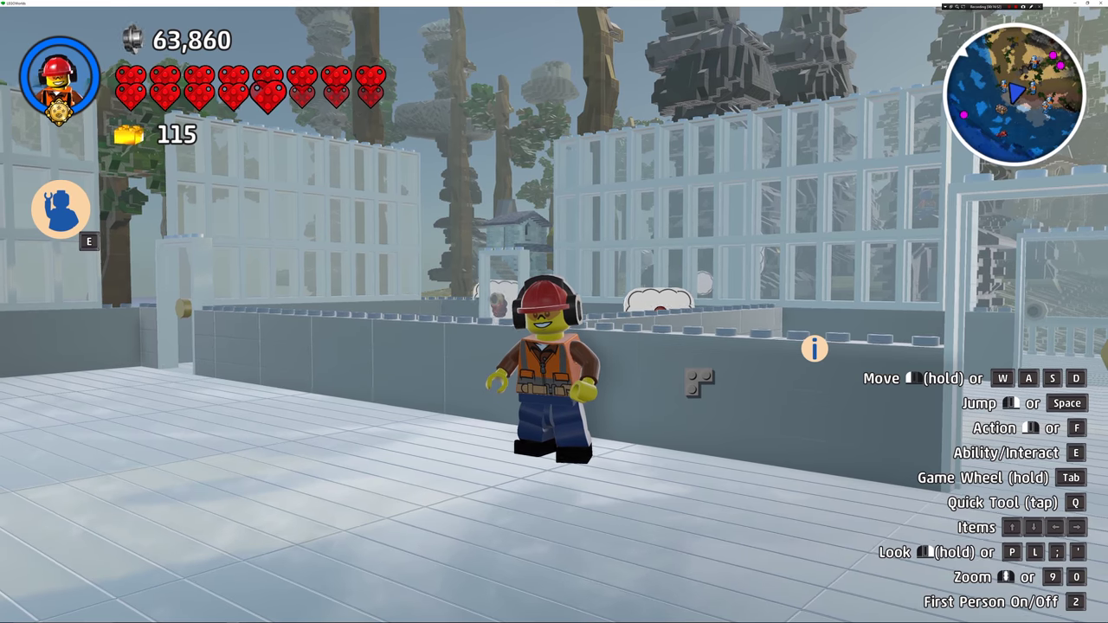
Step: Leave the building tool and walk through the rooms to inspect the doors and windows
key("w")
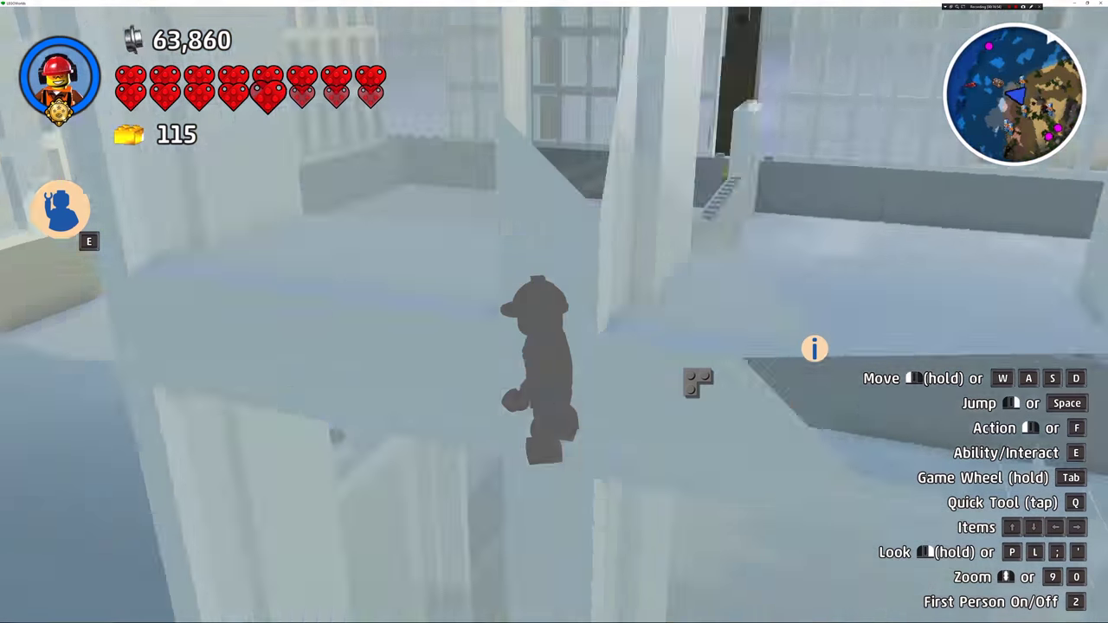
key("space")
key("w")
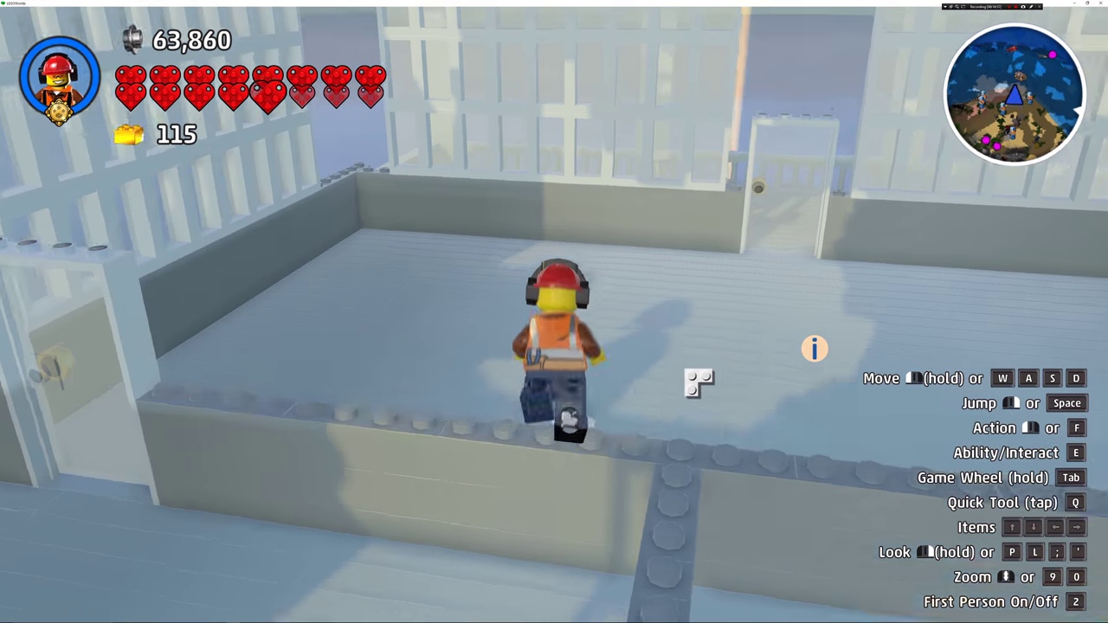
key("w")
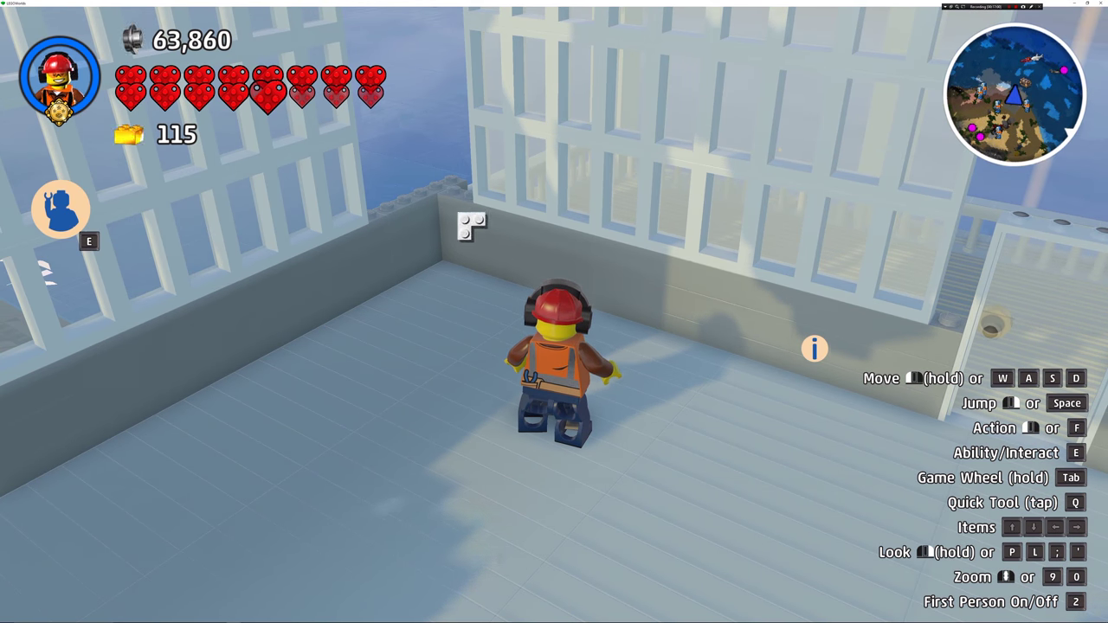
Step: Fill in the walls around and above the doors and windows with grey bricks of different lengths
key("q")
key("Tab")
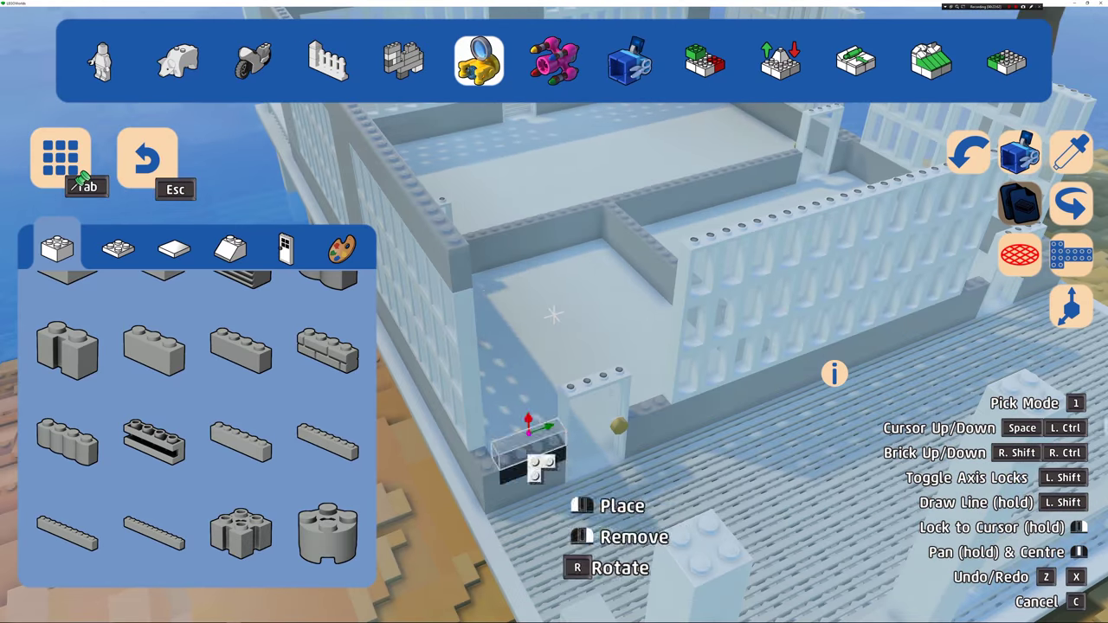
scroll(240, 399, "up", 2)
left_click(241, 317)
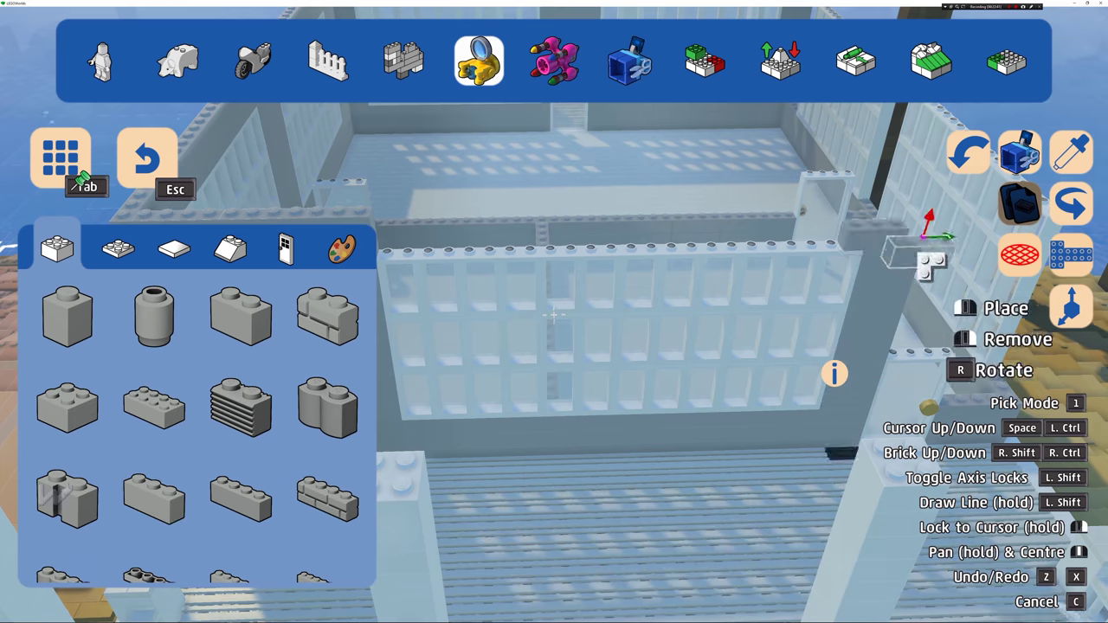
scroll(240, 433, "down", 2)
left_click(240, 444)
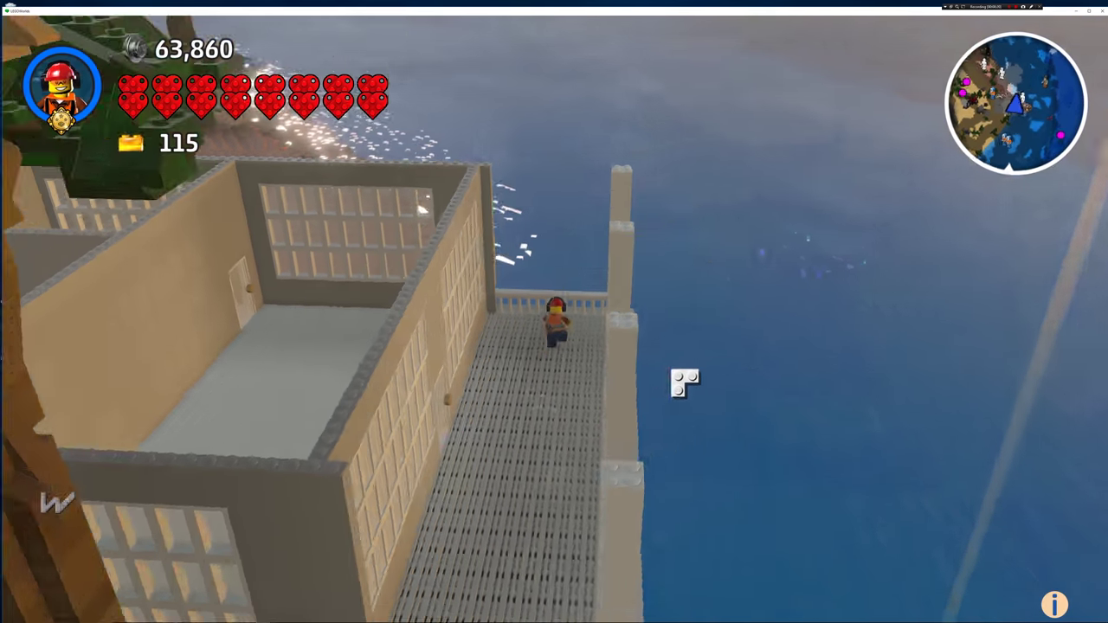
Step: Walk along the seaward porch and inside the house in first person to examine the finished walls and windows
scroll(683, 383, "up", 3)
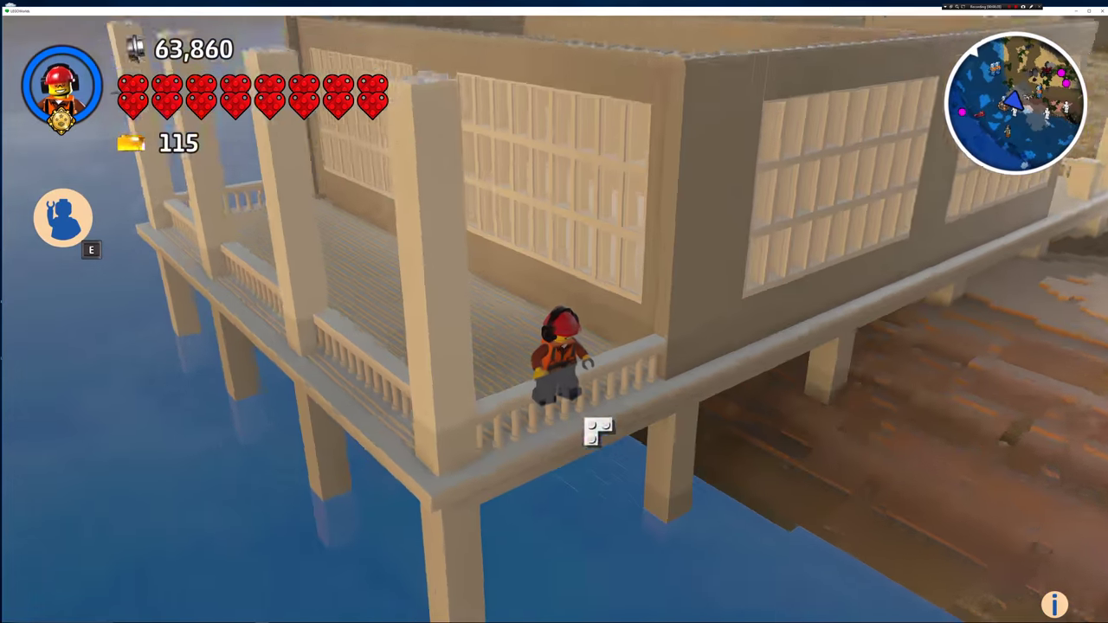
scroll(598, 432, "up", 3)
key("w")
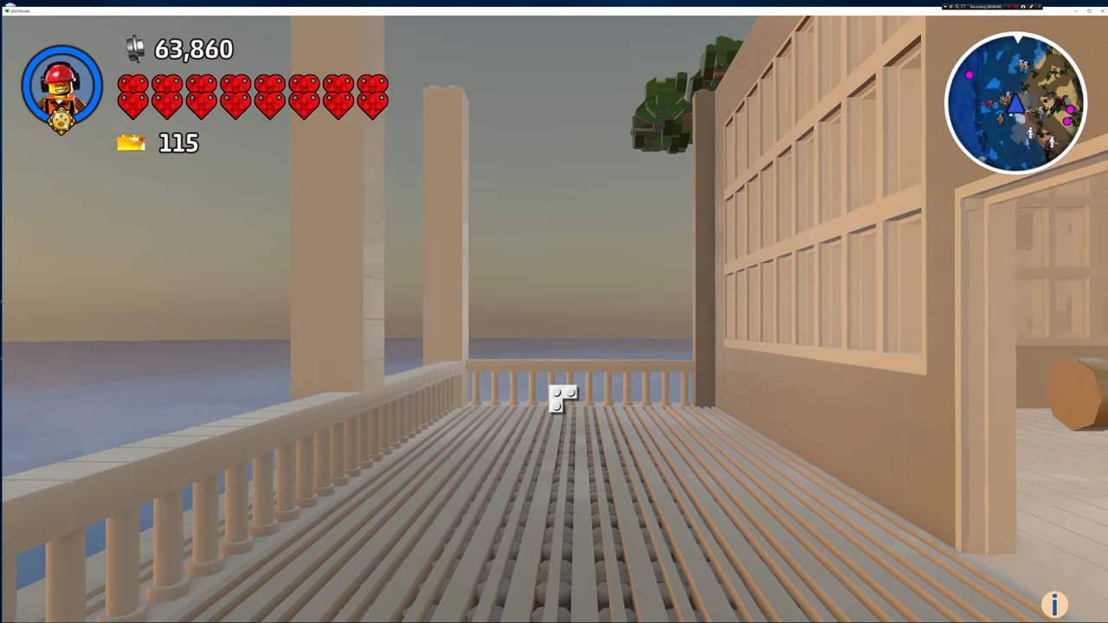
key("w")
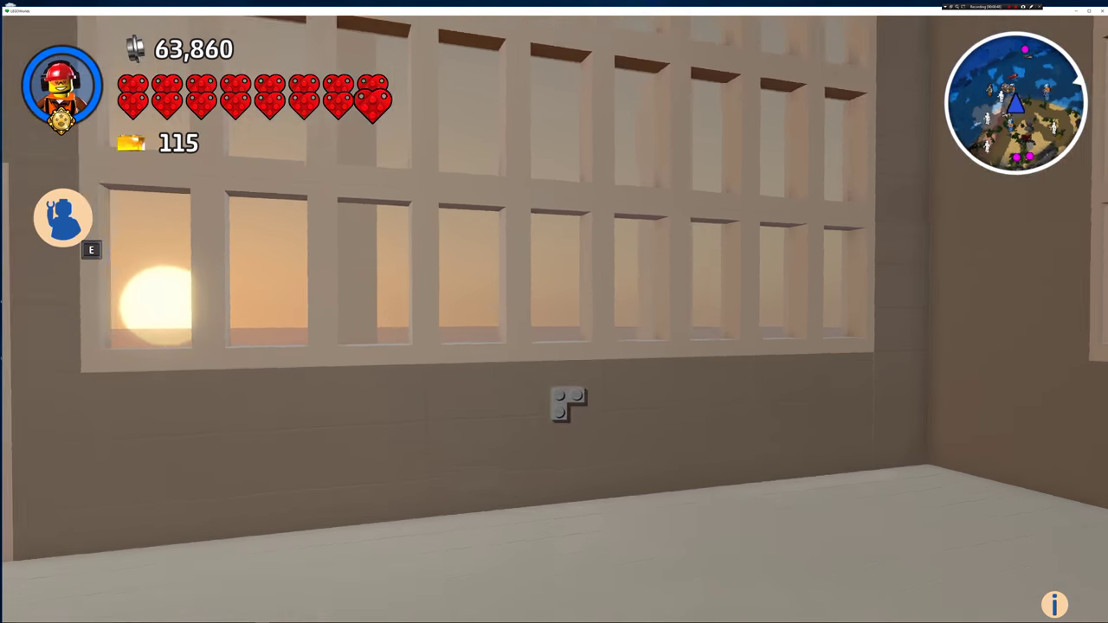
key("w")
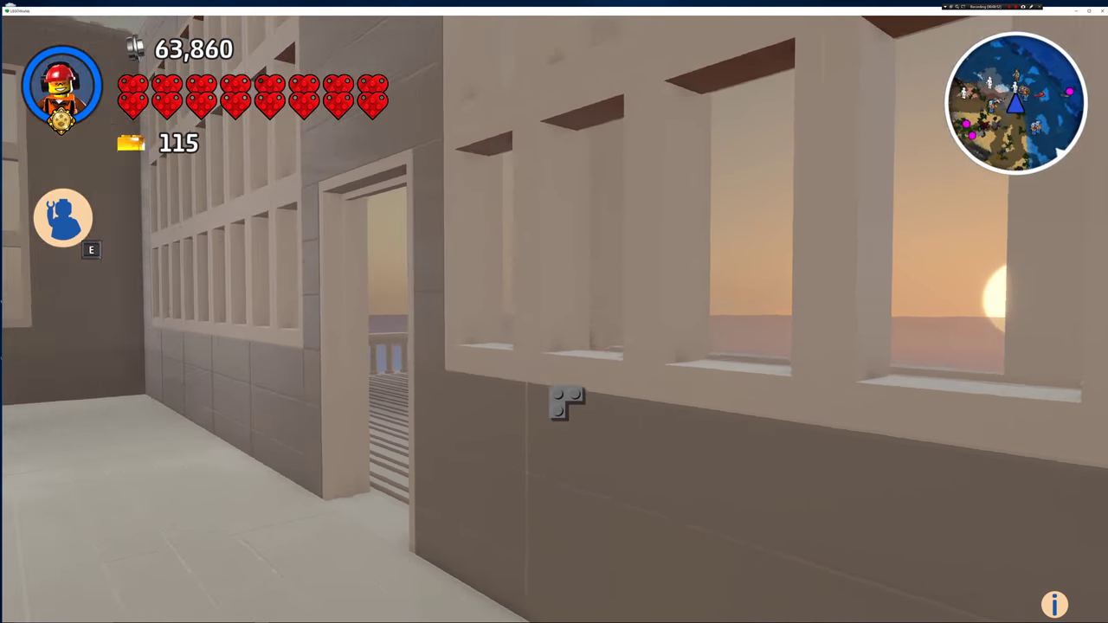
key("w")
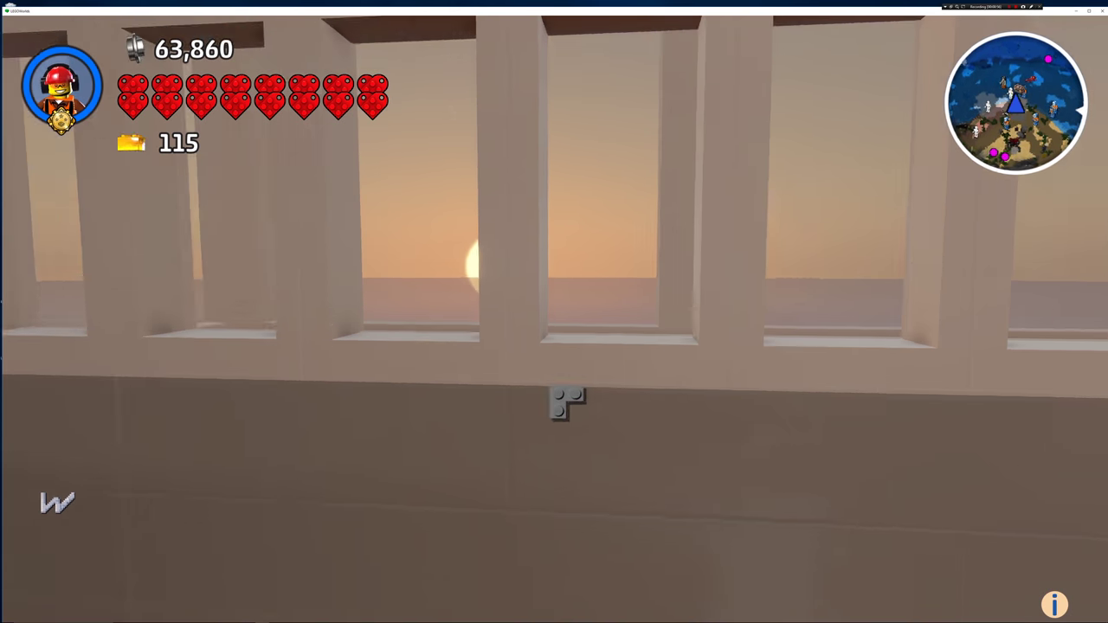
Step: Walk through the rooms and up to the inner and outer doors in first person to inspect the interior
key("a")
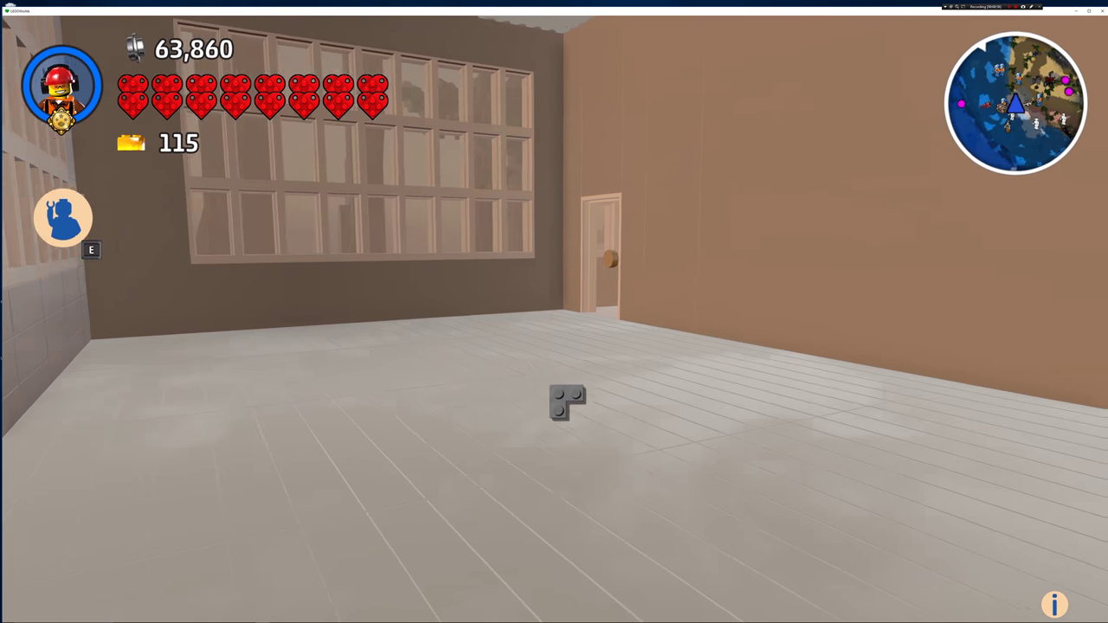
key("w")
key("d")
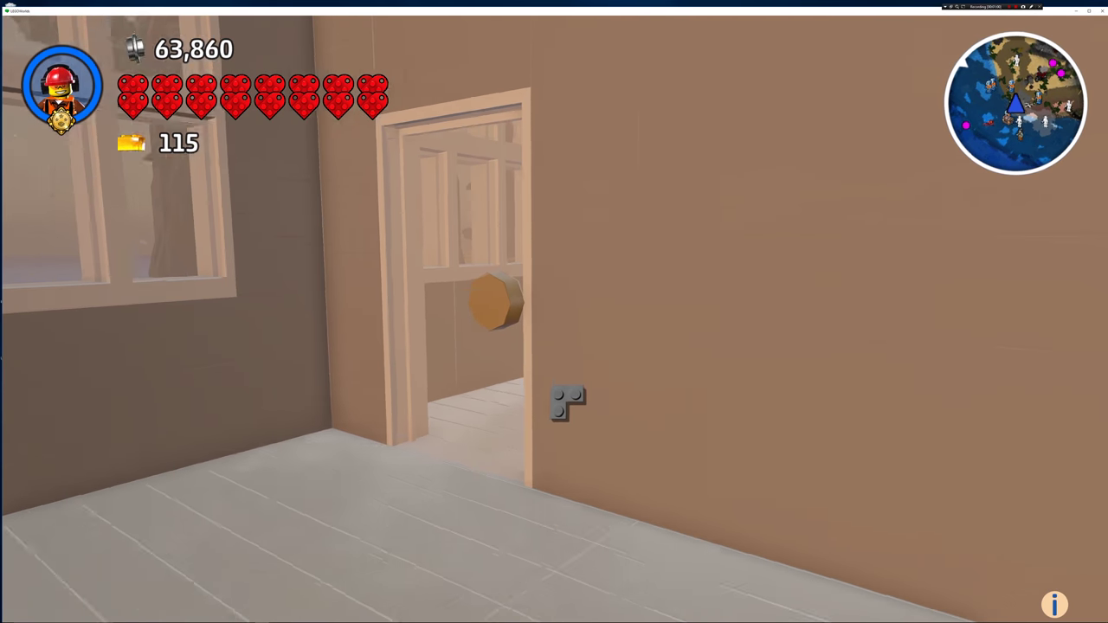
key("a")
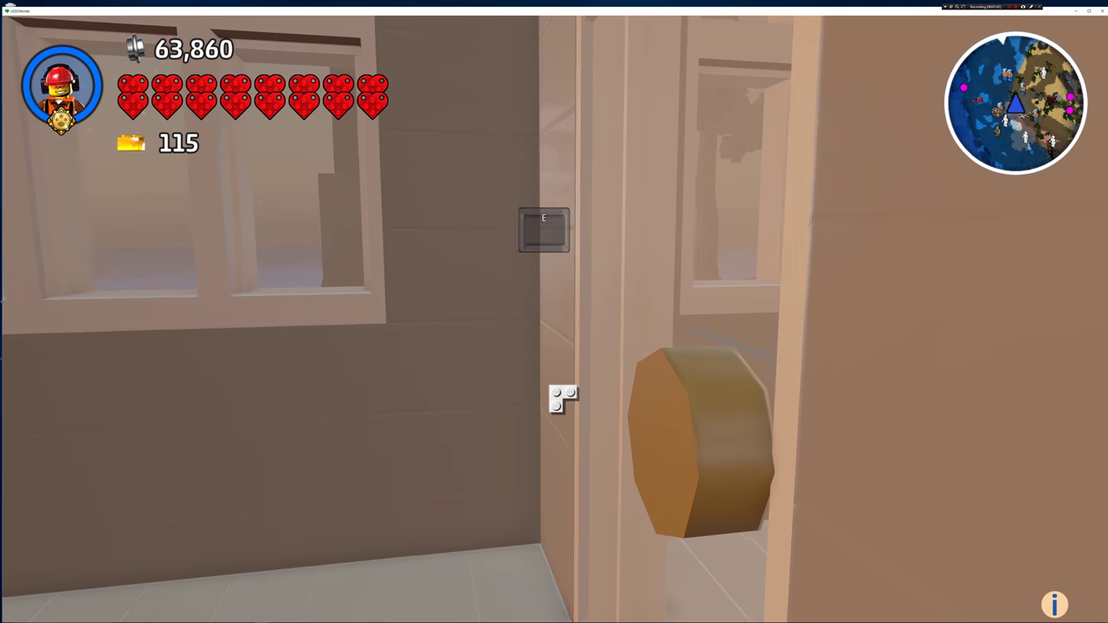
key("d")
key("d")
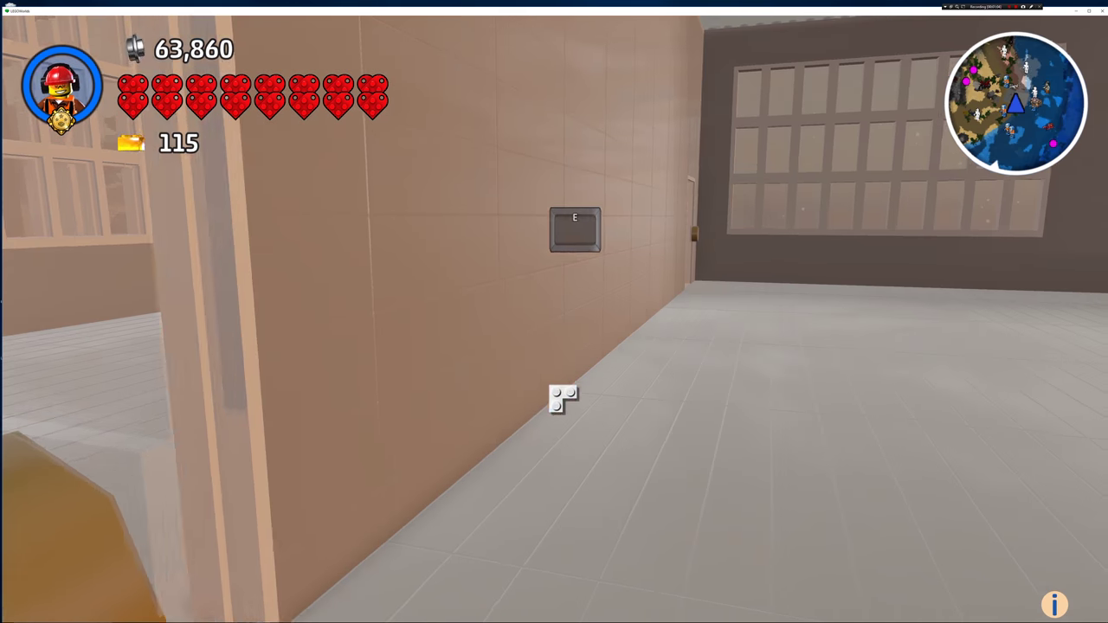
key("a")
key("w")
key("w")
key("a")
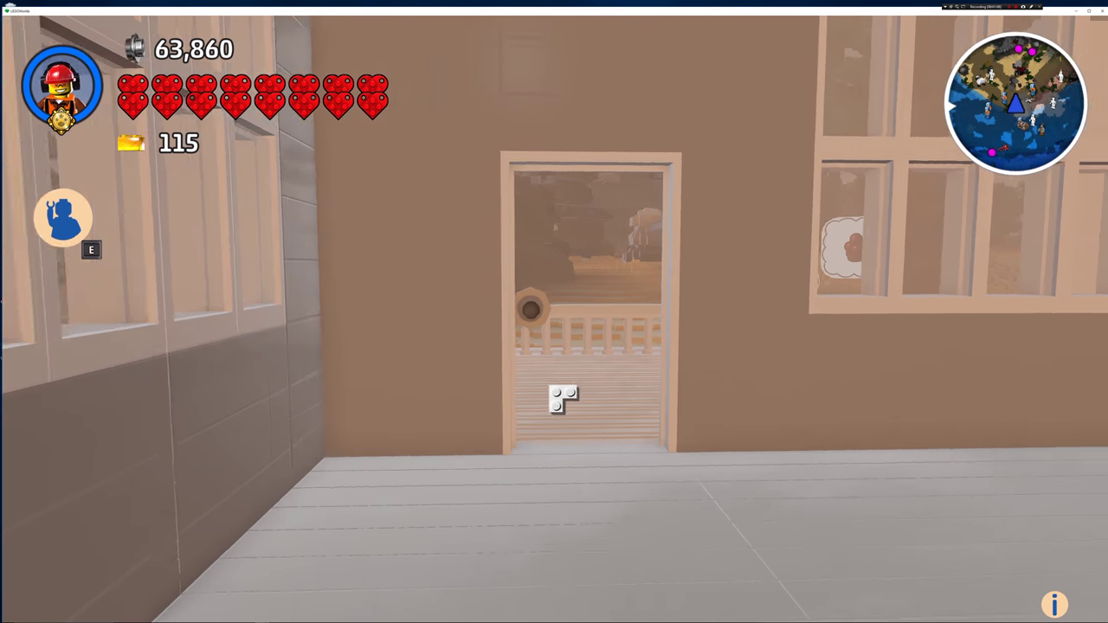
key("w")
key("w")
key("d")
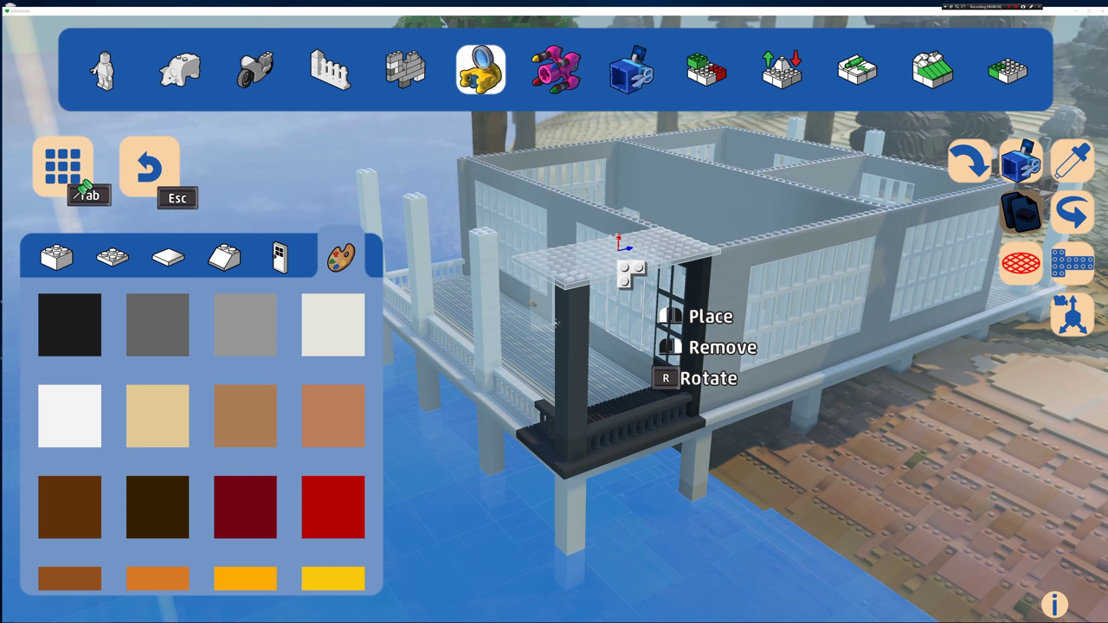
Step: Lay a row of large white plates as roofing along one long side of the house, from porch to porch
left_click(632, 273)
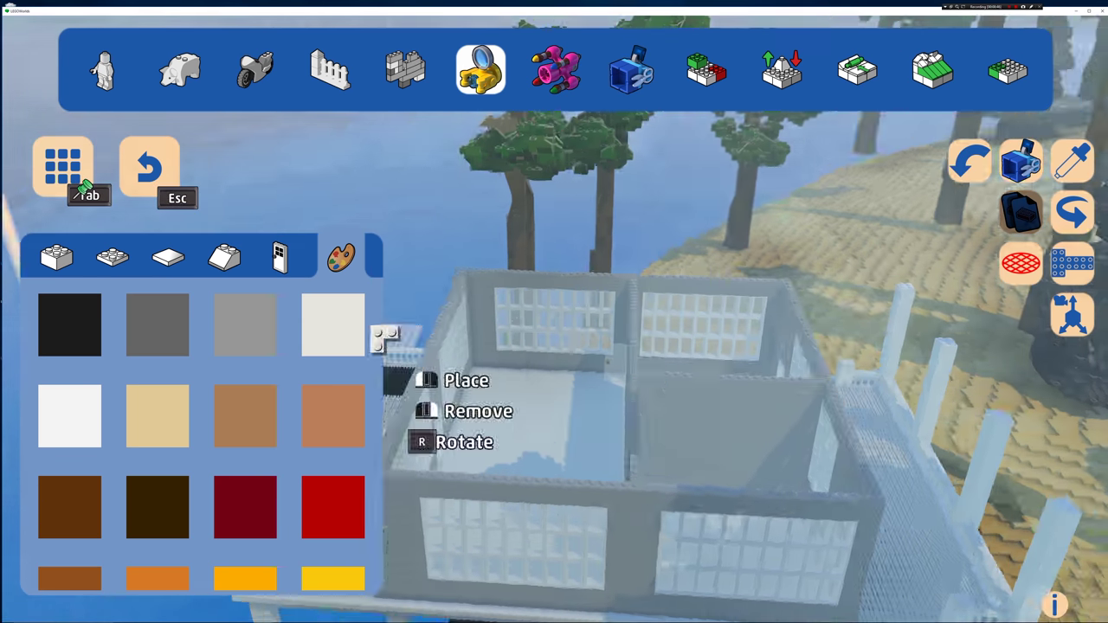
key("Tab")
left_click(415, 424)
left_click(579, 442)
left_click(746, 461)
left_click(923, 483)
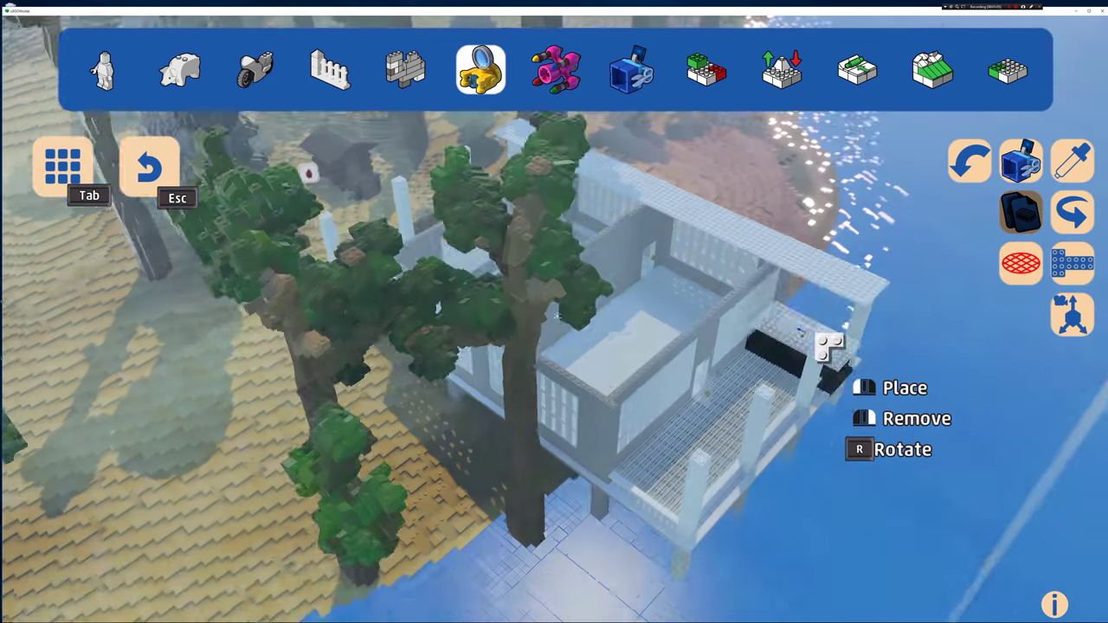
left_click(723, 268)
left_click(1090, 339)
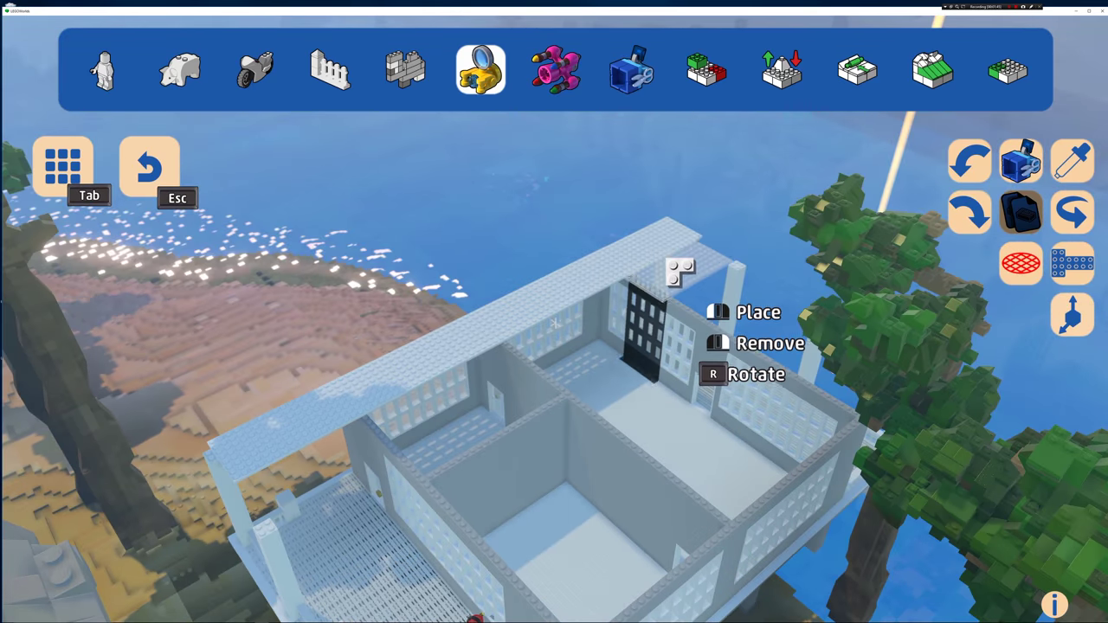
Step: Cover the remaining rooms and both porches with large white plates to complete the flat roof
key("Left")
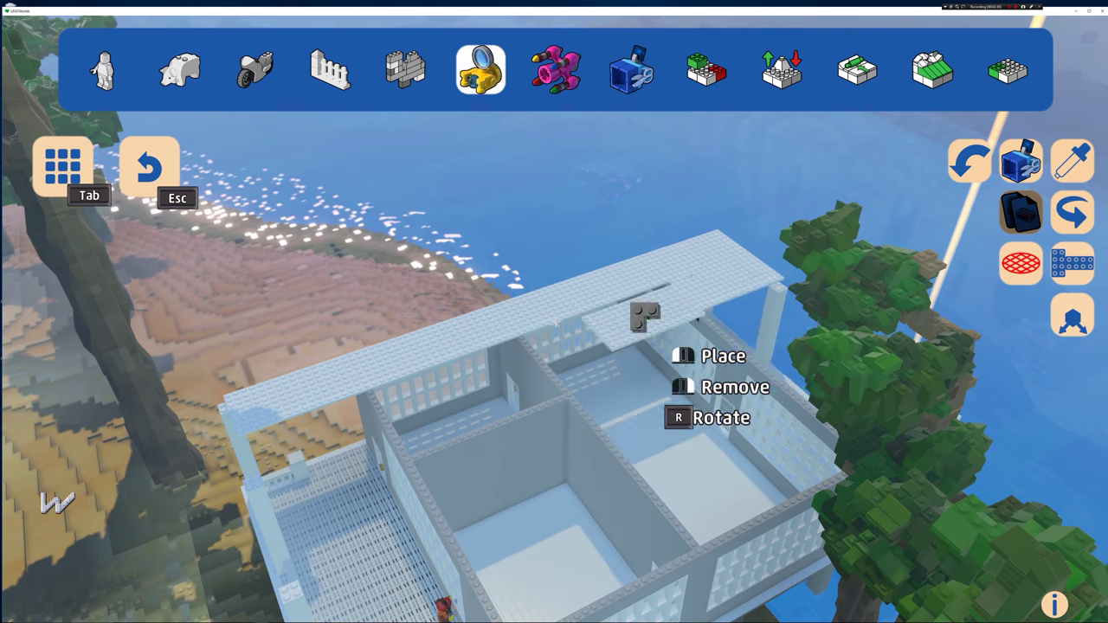
left_click(727, 282)
left_click(396, 408)
left_click(760, 297)
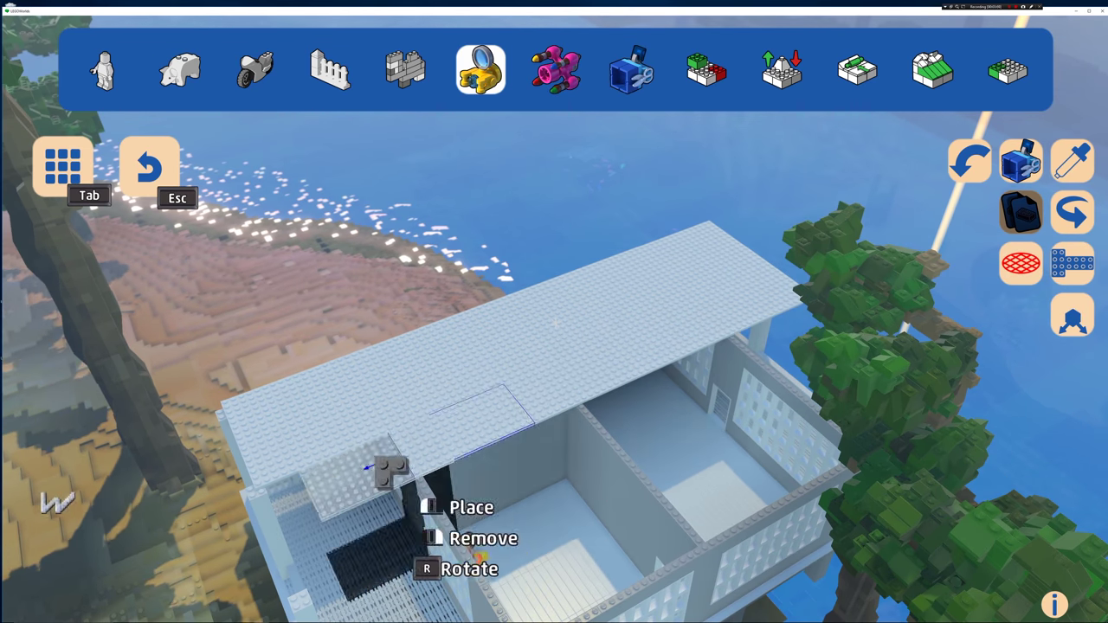
left_click(341, 490)
key("Up")
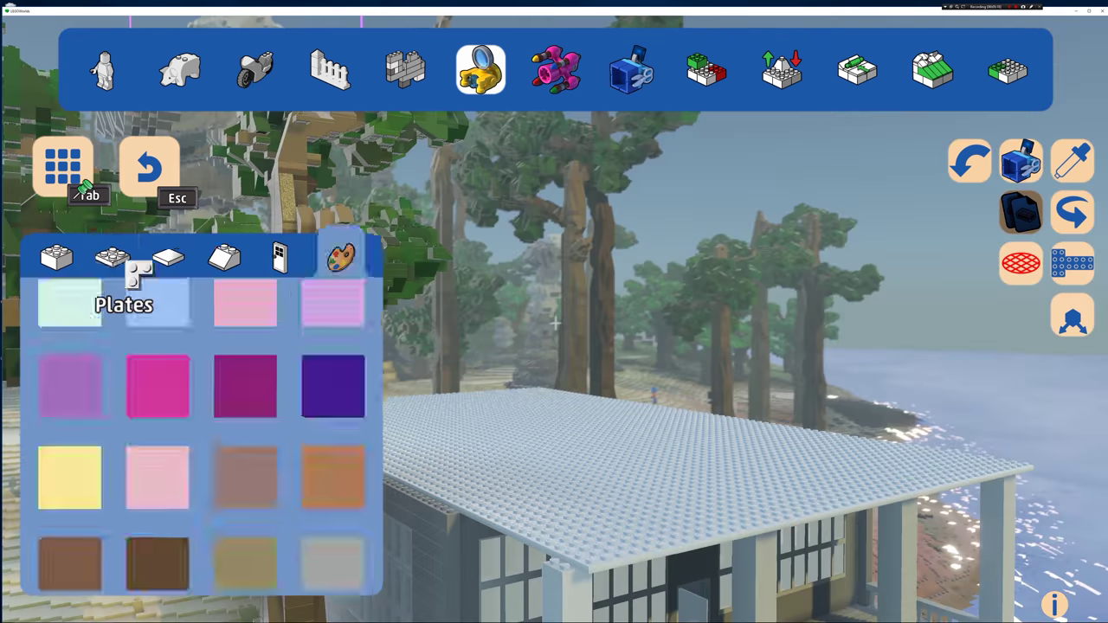
Step: Build a low raised rim of white pieces around the edge of the flat roof
left_click(121, 260)
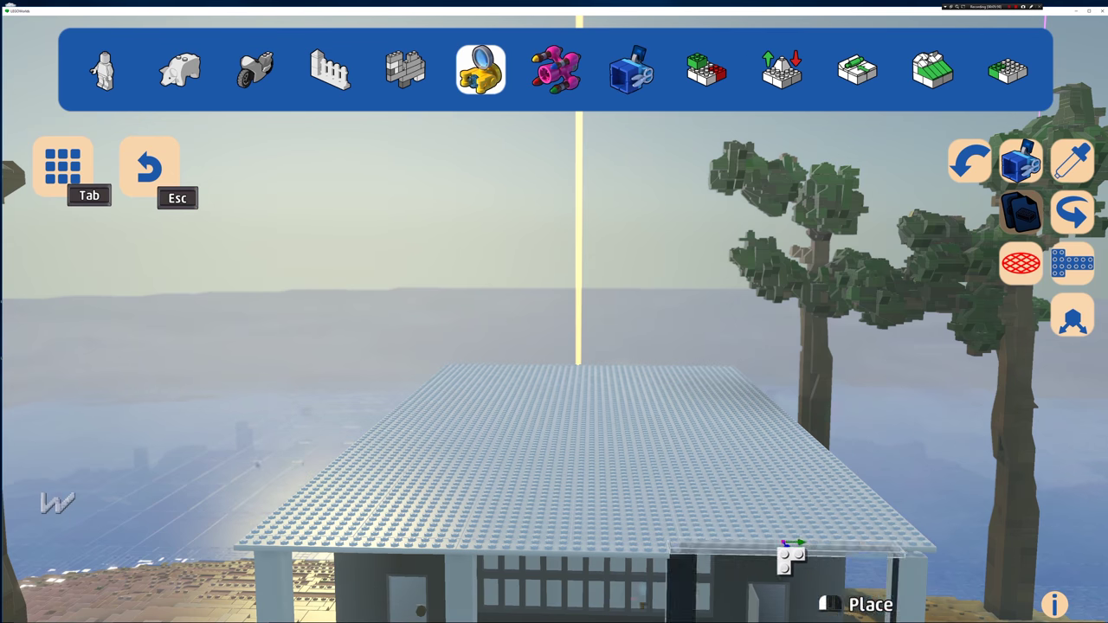
key("Tab")
left_click(156, 414)
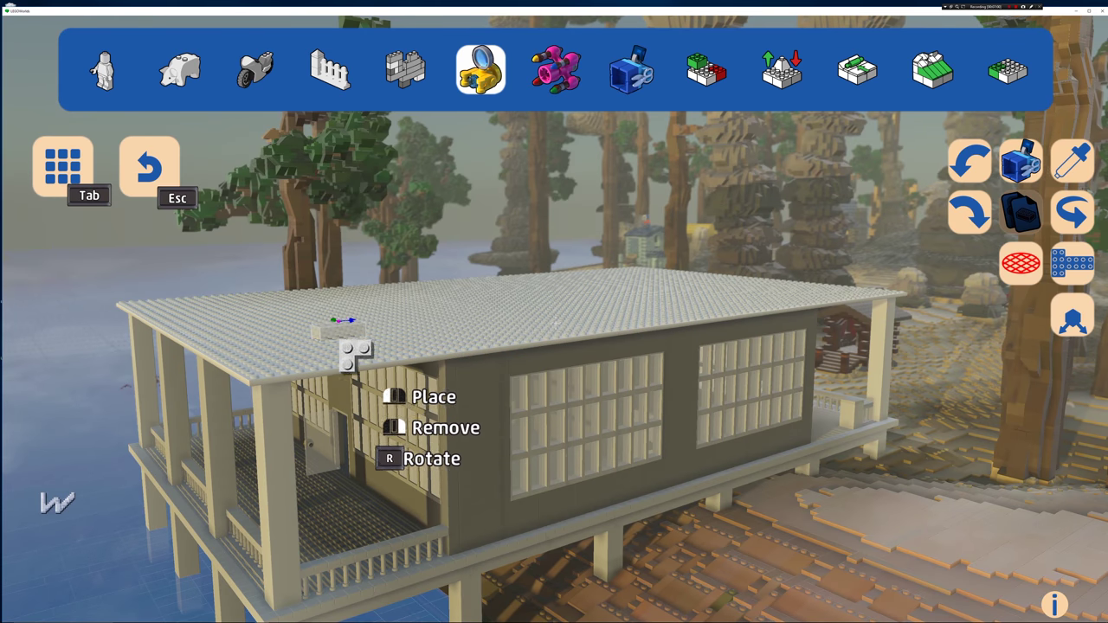
left_click_drag(330, 351, 303, 351)
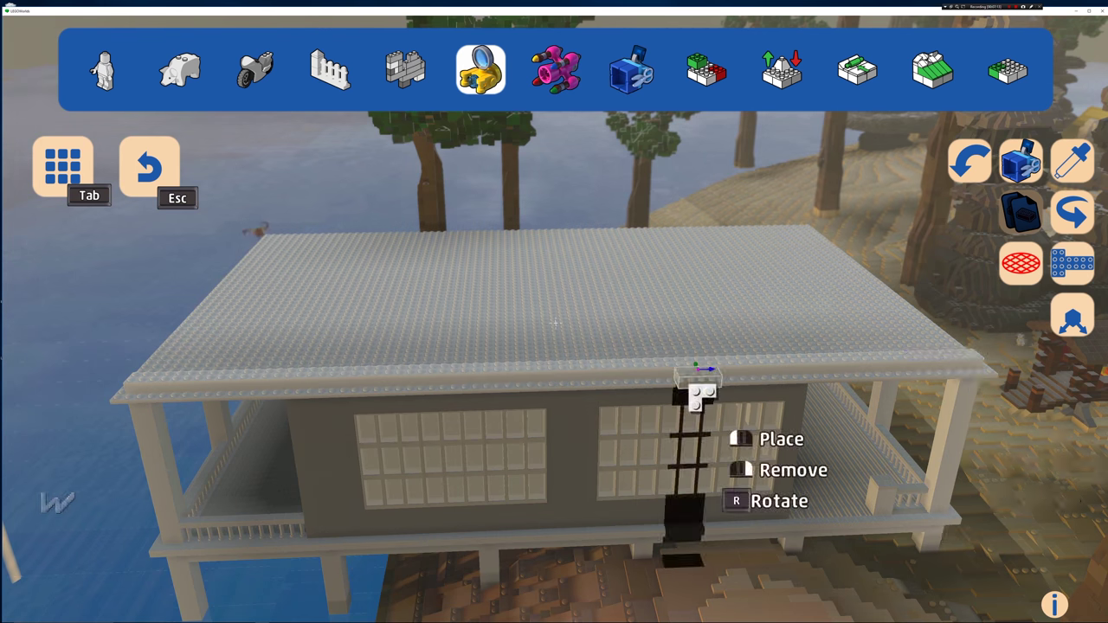
scroll(606, 394, "up", 5)
scroll(635, 391, "down", 5)
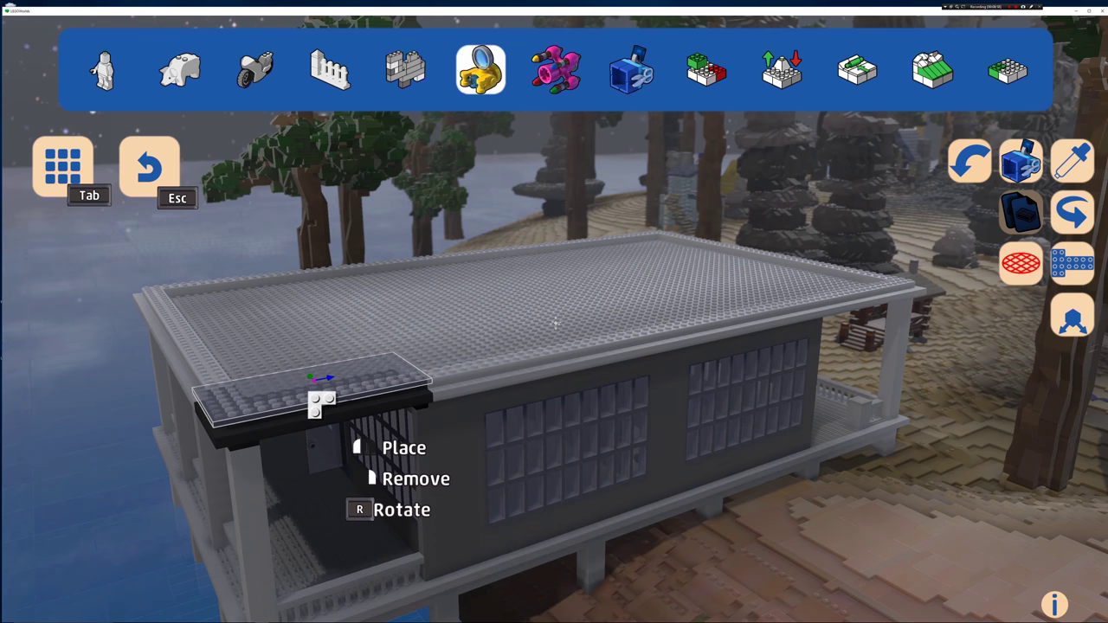
Step: Lay the first rows of large white plates over the rimmed roof, beginning along one long edge
left_click_drag(601, 362, 600, 362)
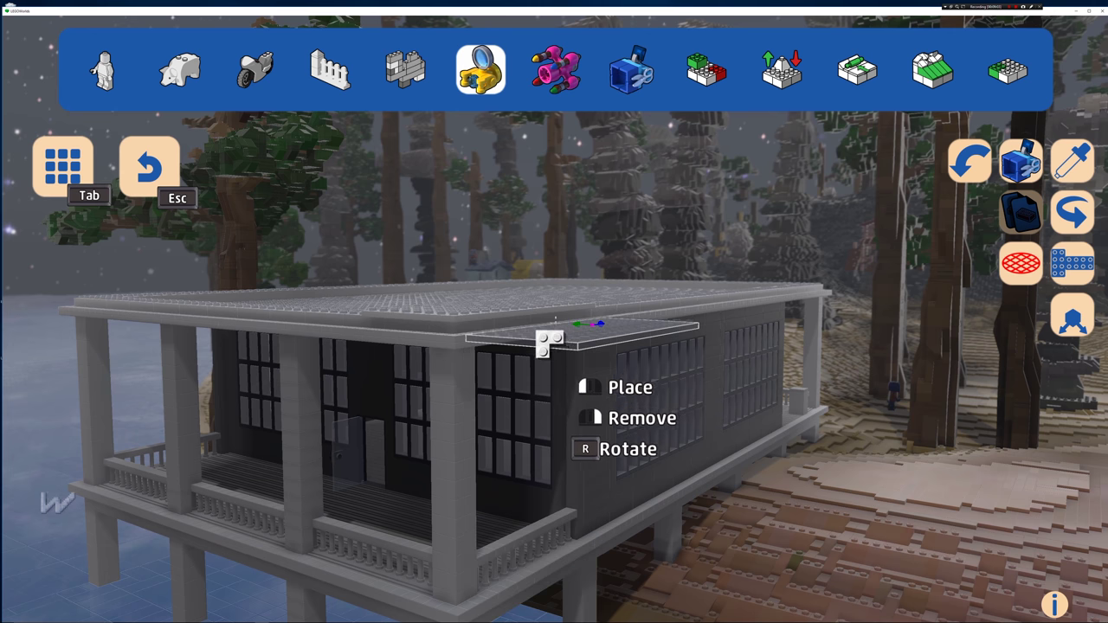
left_click_drag(568, 334, 568, 334)
left_click(603, 378)
left_click(749, 363)
left_click(878, 356)
left_click(263, 376)
left_click(424, 356)
left_click(575, 345)
left_click(719, 336)
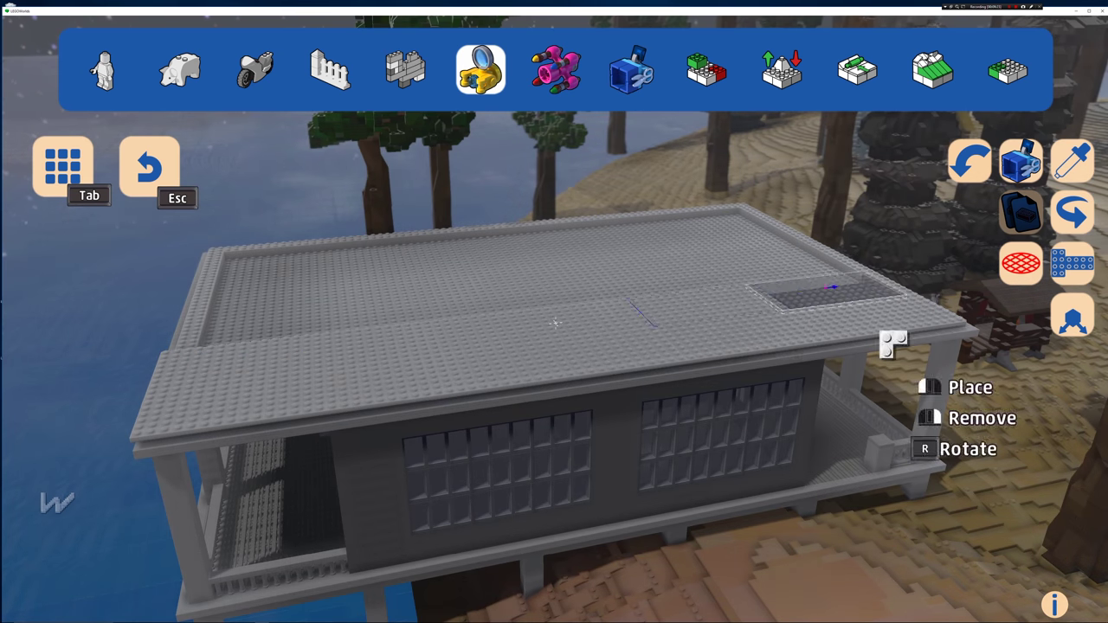
Step: Continue the second plate layer row by row across to the opposite long edge of the roof
left_click(899, 341)
left_click(263, 347)
left_click(422, 334)
left_click(735, 321)
left_click(270, 312)
left_click(424, 308)
left_click(762, 306)
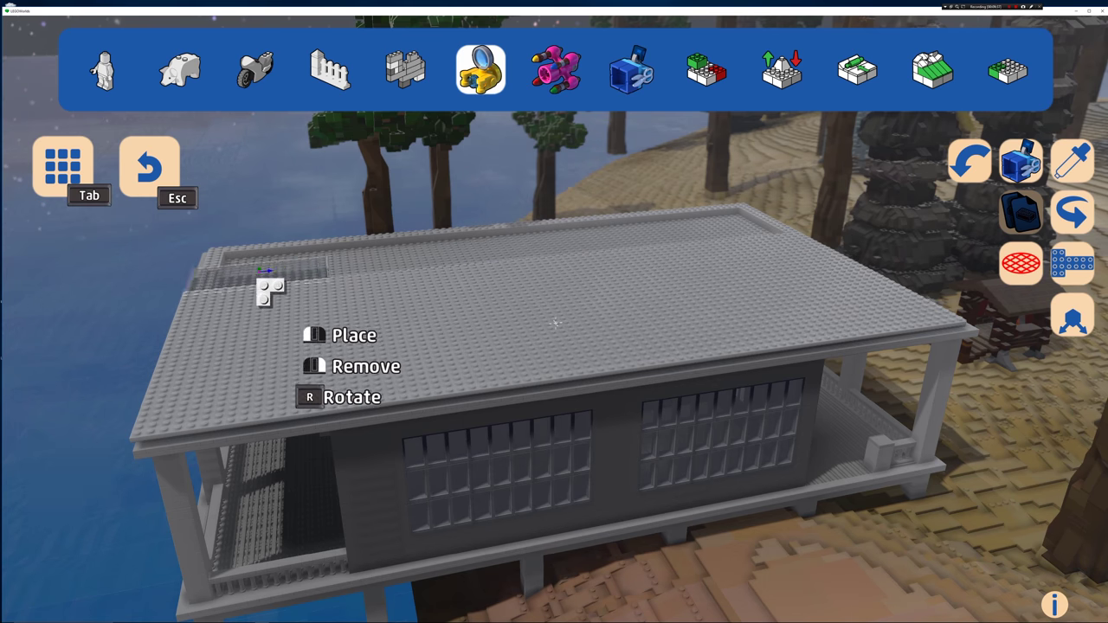
left_click(269, 292)
left_click(433, 289)
left_click(812, 284)
left_click(272, 266)
left_click(379, 261)
left_click(492, 260)
left_click(611, 256)
left_click(727, 251)
Step: Line the outer edges of the roof with narrow white pieces, rotating them to follow each side
left_click(460, 498)
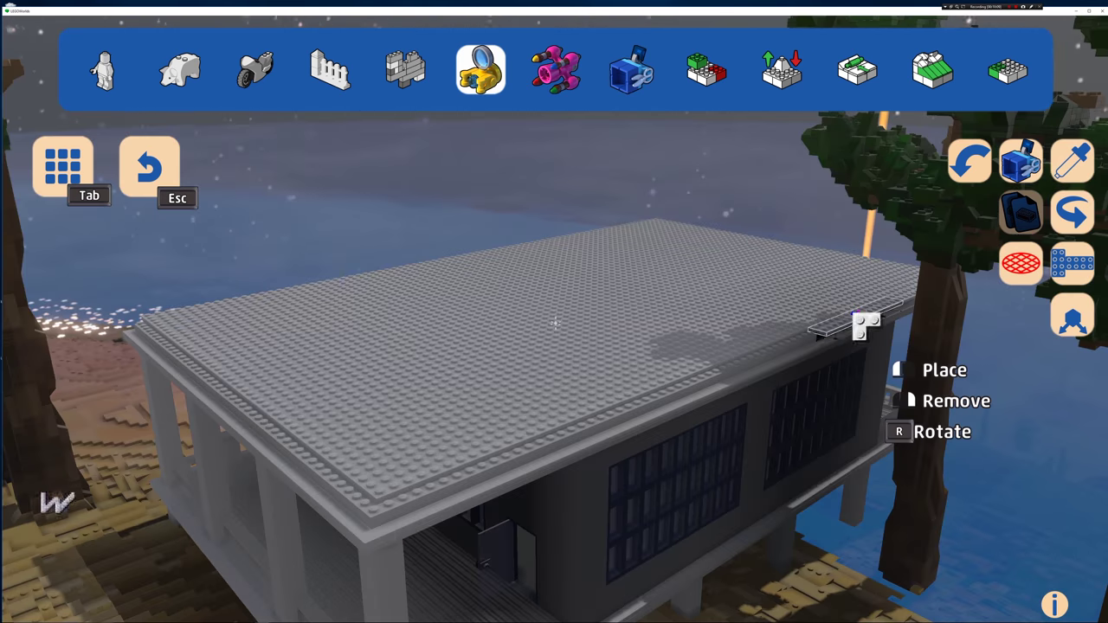
left_click(861, 325)
key("r")
left_click(329, 421)
left_click(567, 423)
left_click(805, 426)
Step: Sample an existing brick and build a white brick parapet around the roof's edge
left_click(1073, 161)
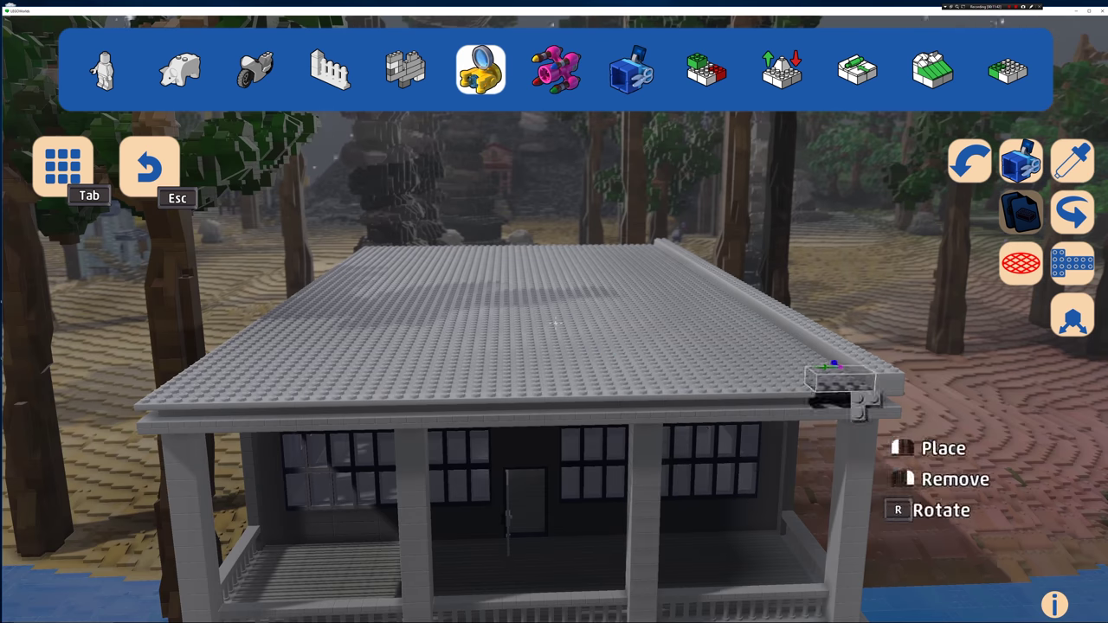
mouse_move(854, 395)
left_mouse_down()
mouse_move(189, 398)
mouse_move(846, 462)
left_mouse_up()
key("ctrl+z")
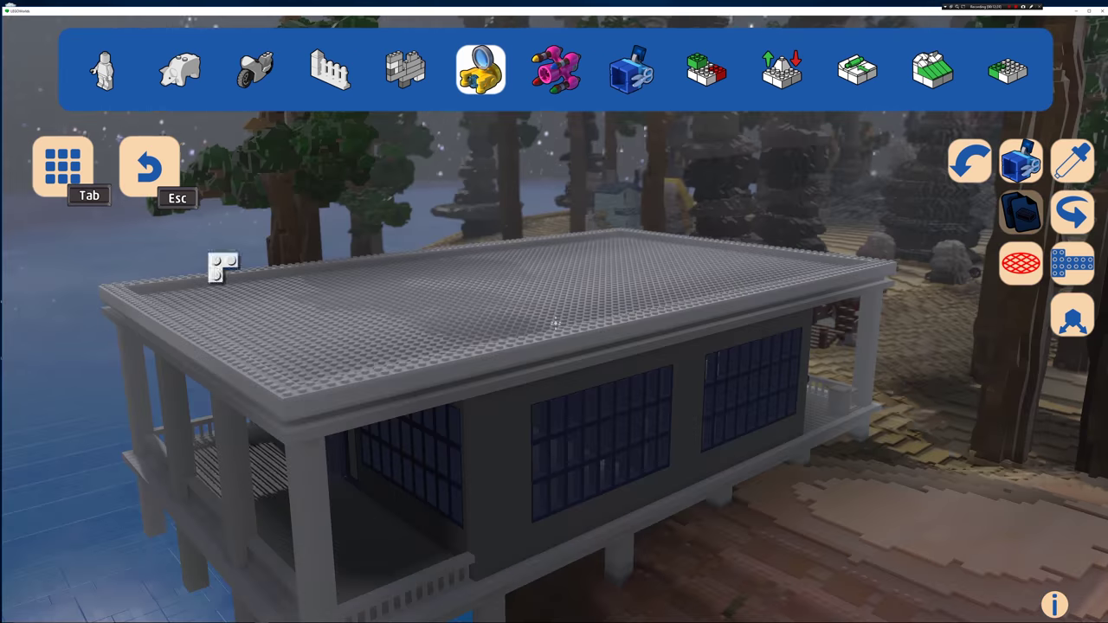
Step: Cap the parapet around the whole roof with smooth flat white tiles
left_click(78, 178)
left_click(328, 522)
left_click_drag(905, 301, 215, 400)
left_click_drag(967, 369, 424, 460)
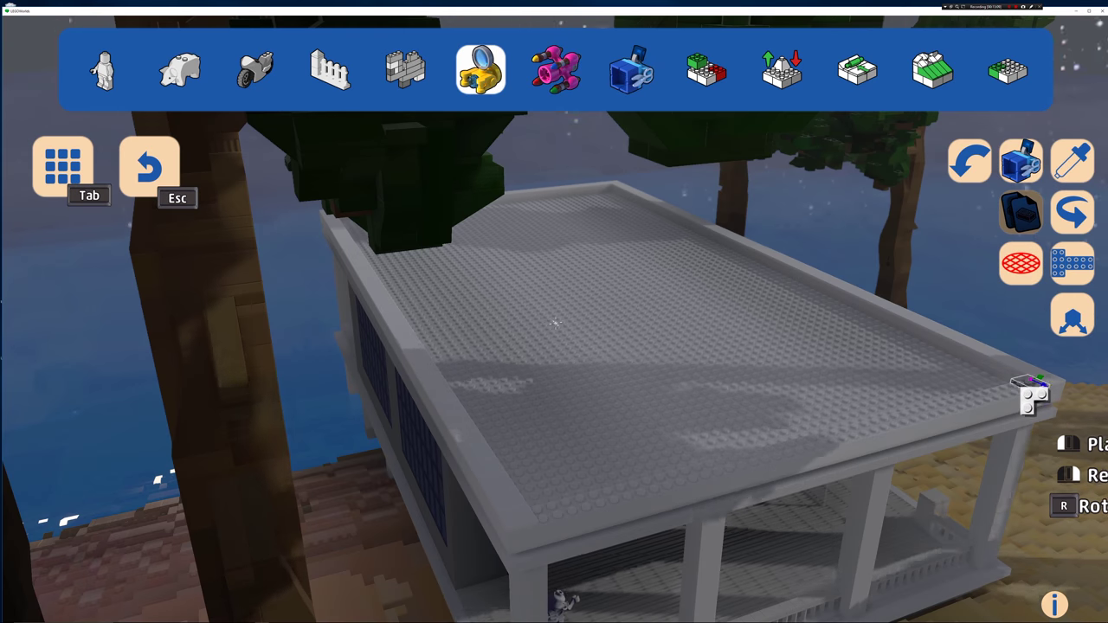
Step: Leave the building tool and view the roofed house from the seaward side and the corner
key("Escape")
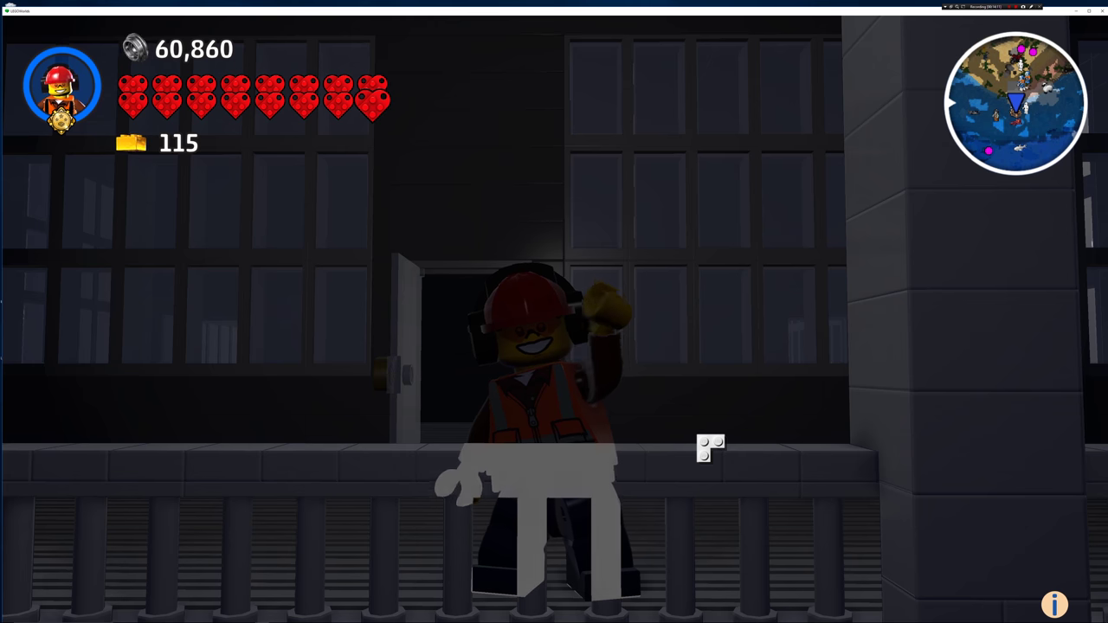
scroll(695, 423, "down", 5)
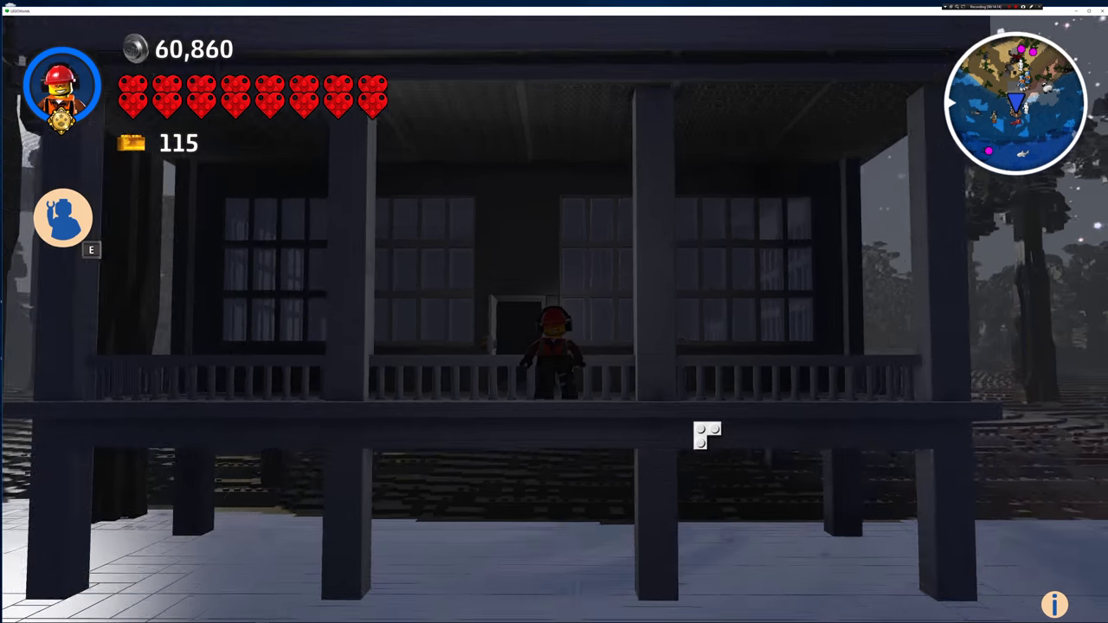
scroll(694, 422, "down", 5)
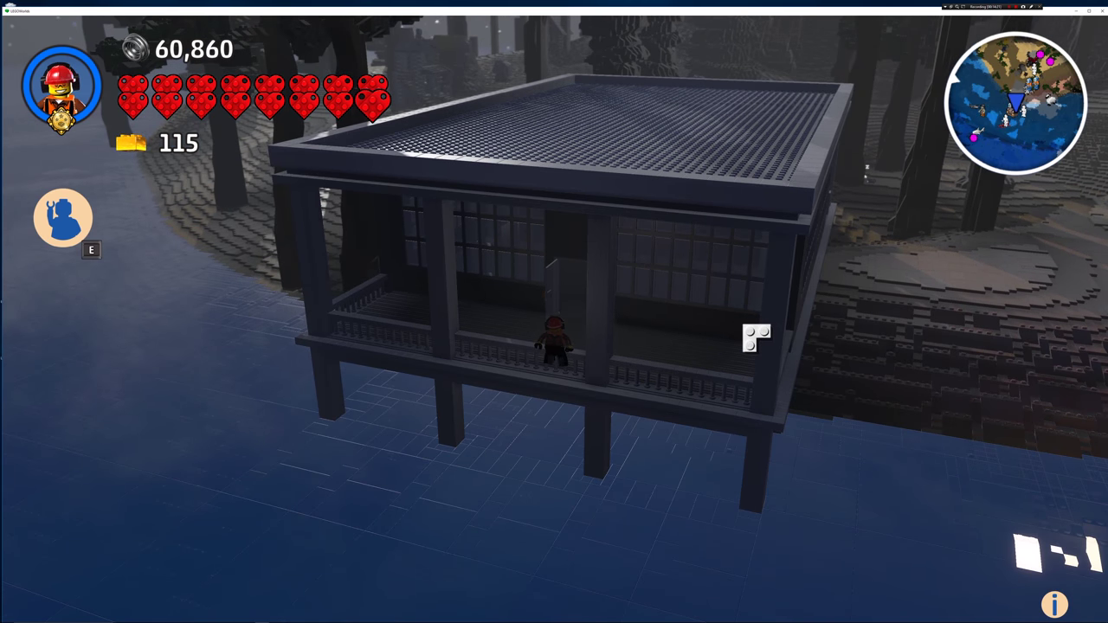
left_click_drag(756, 338, 806, 300)
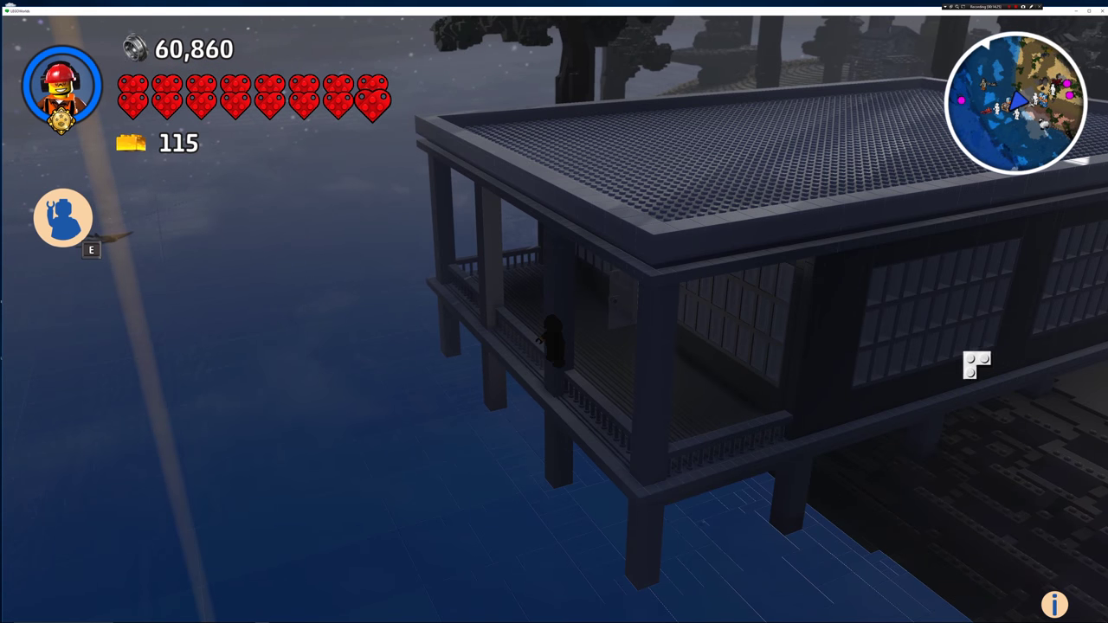
left_click_drag(982, 363, 668, 371)
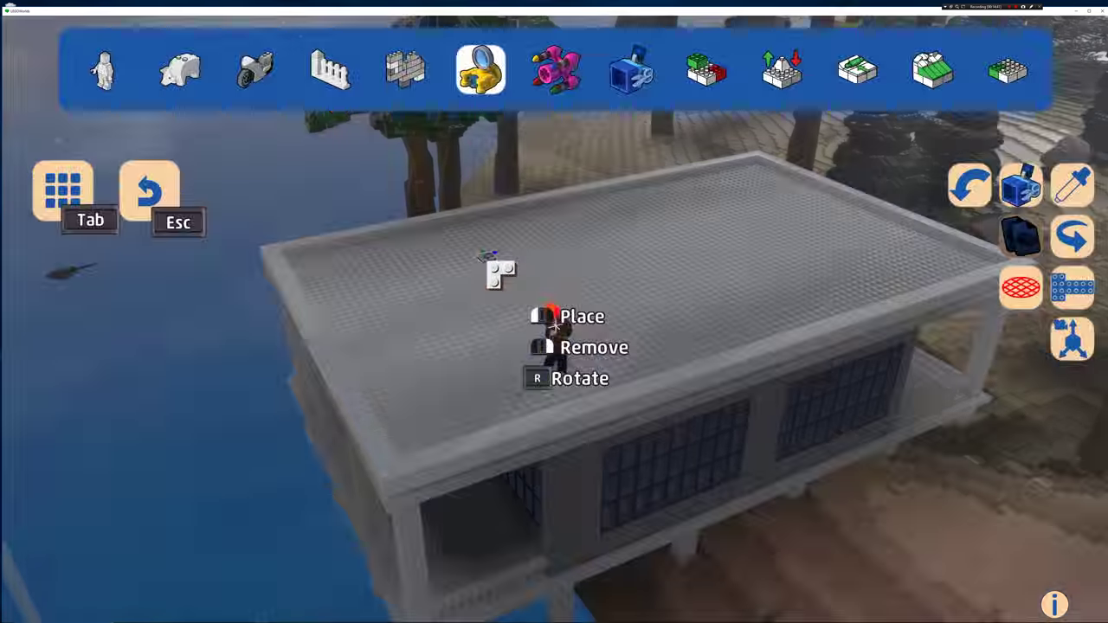
Step: Outline a smaller rectangular storey on the roof with one course of grey bricks, leaving a door gap on one short side
key("Tab")
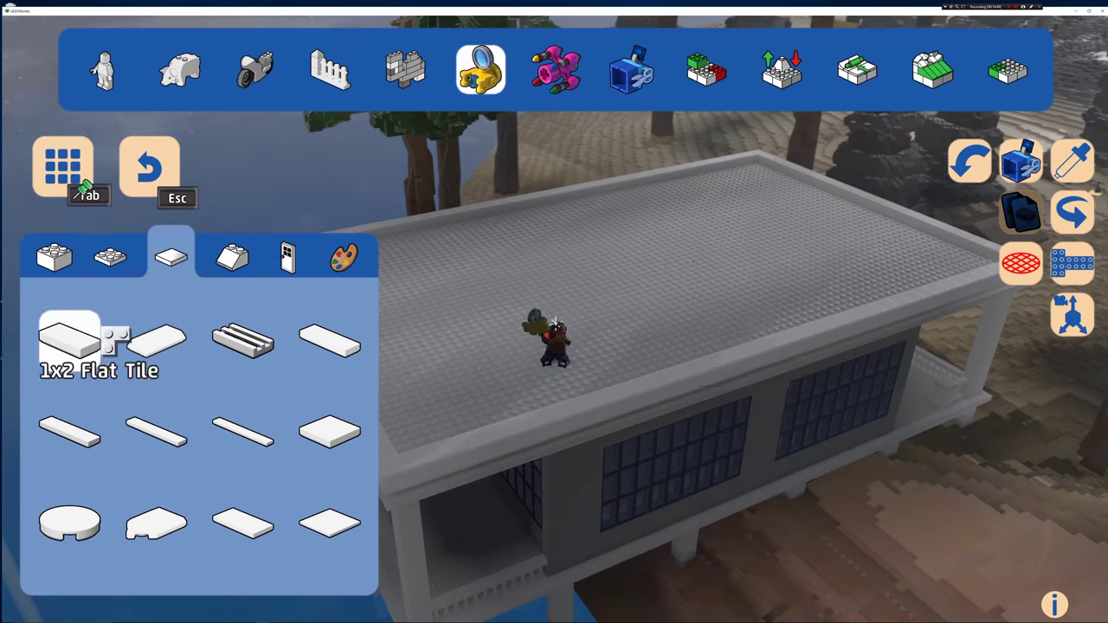
left_click_drag(468, 372, 604, 385)
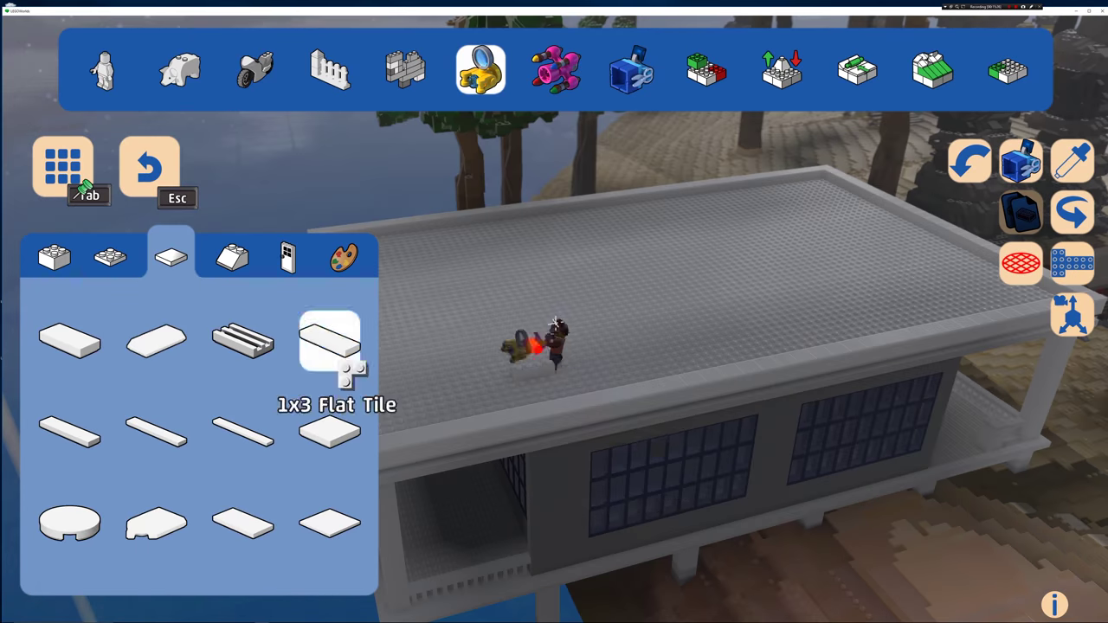
left_click(329, 344)
left_click(245, 405)
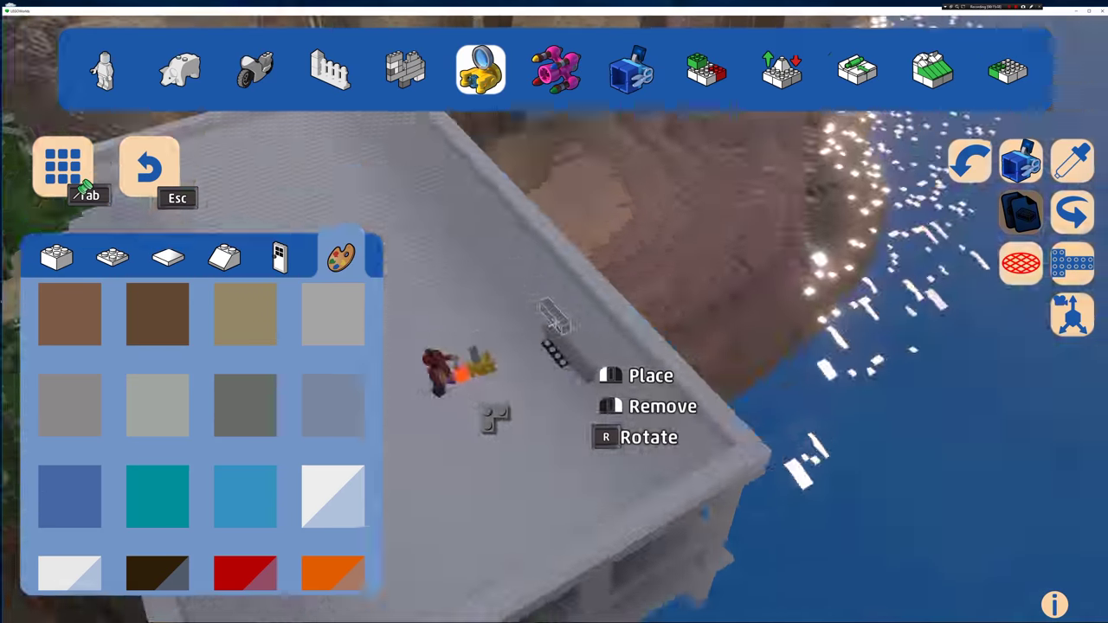
key("Tab")
left_click(223, 426)
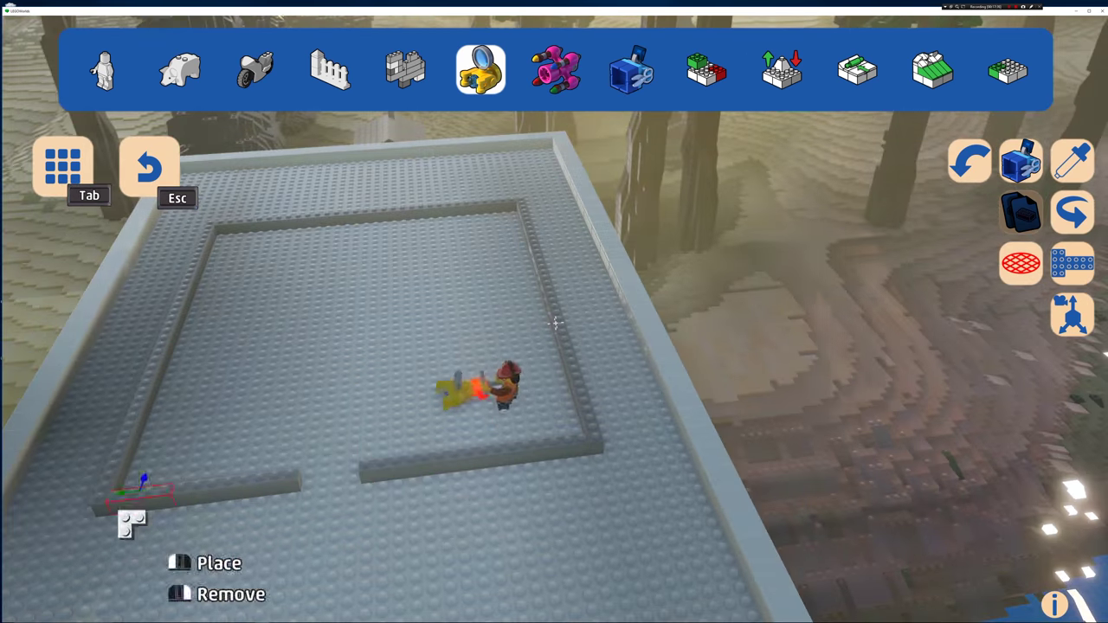
Step: Remove the brick beside the gap in the outline and set a double door with small window panes there
right_click(388, 472)
key("Tab")
scroll(200, 496, "down", 5)
scroll(200, 495, "up", 1)
left_click(75, 355)
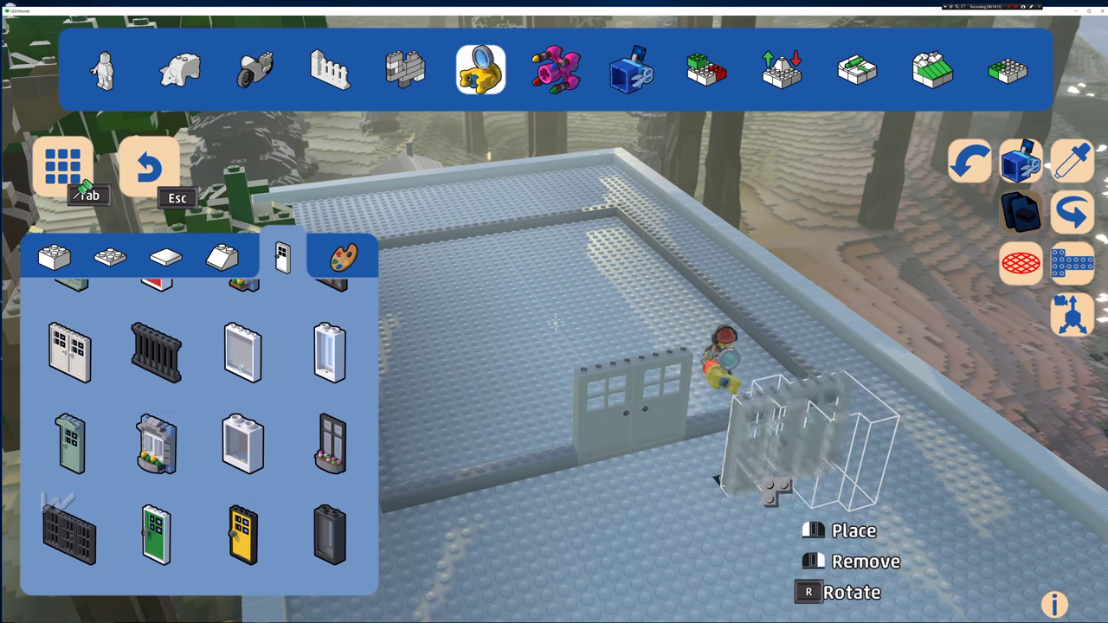
Step: Add a second course of grey bricks all around the upper storey outline, leaving the double door free
key("a")
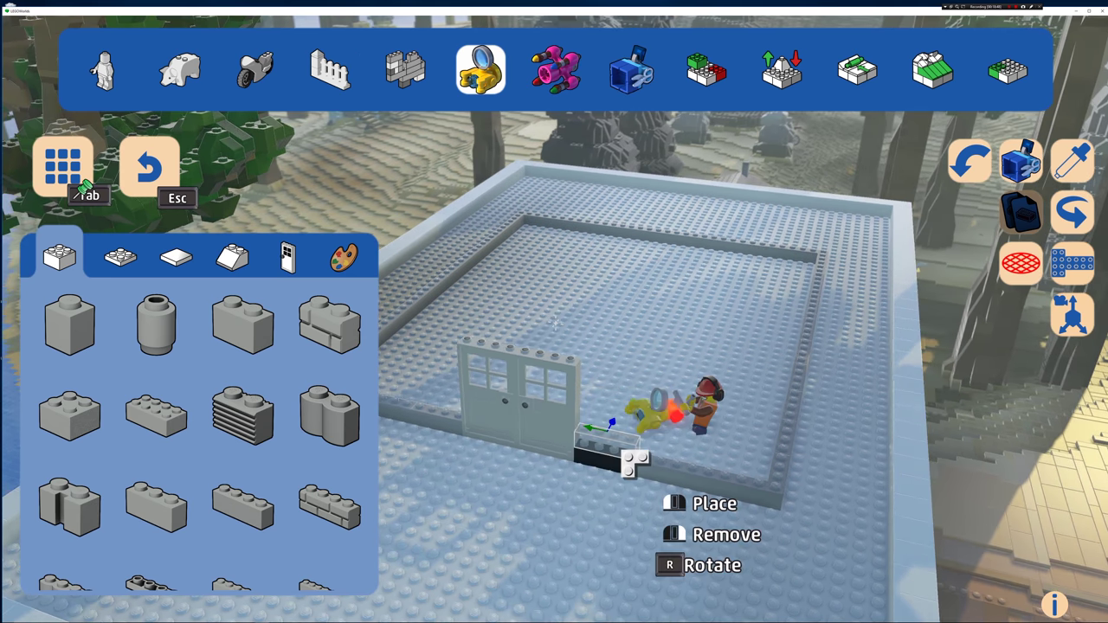
left_click(970, 161)
left_click(1073, 315)
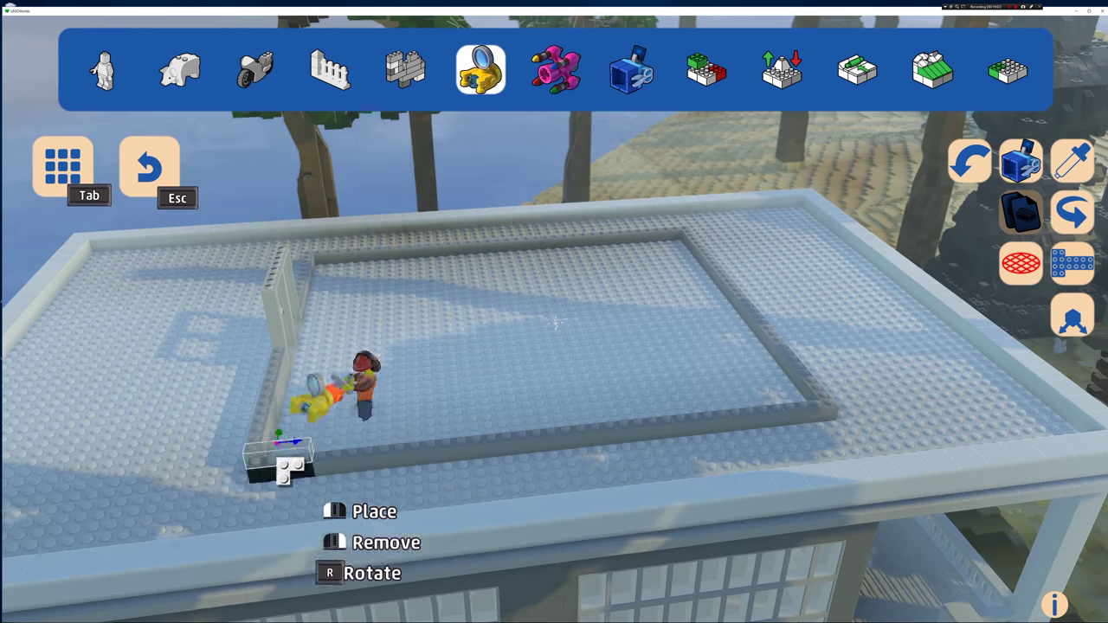
left_click(970, 161)
left_click(254, 429)
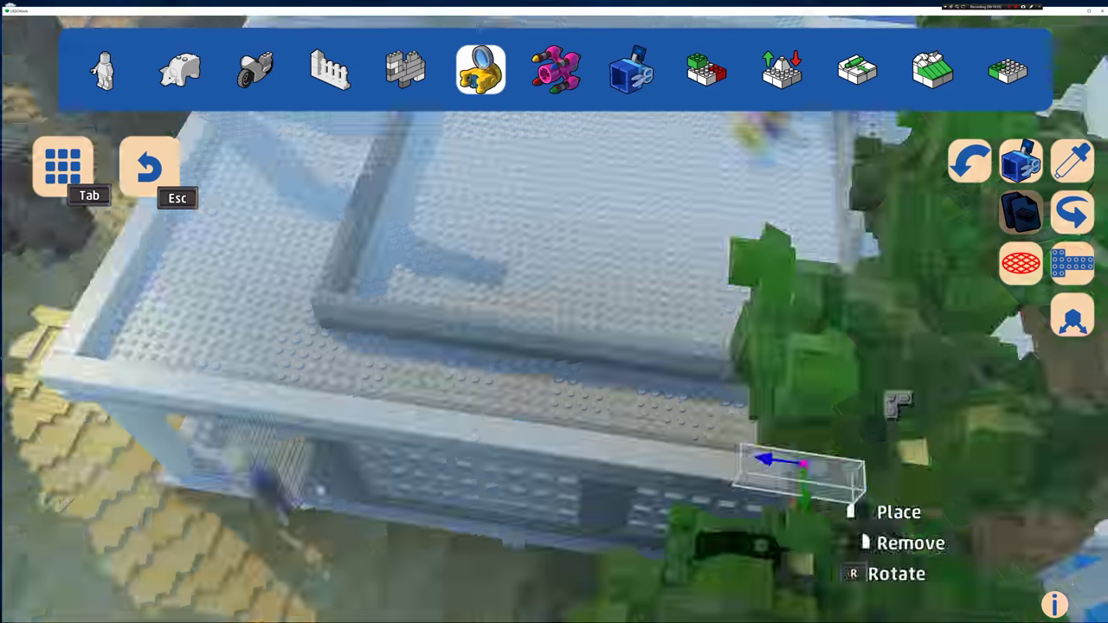
Step: Line both long walls and the short wall opposite the door with white multi-pane window panels on the grey bricks
key("Tab")
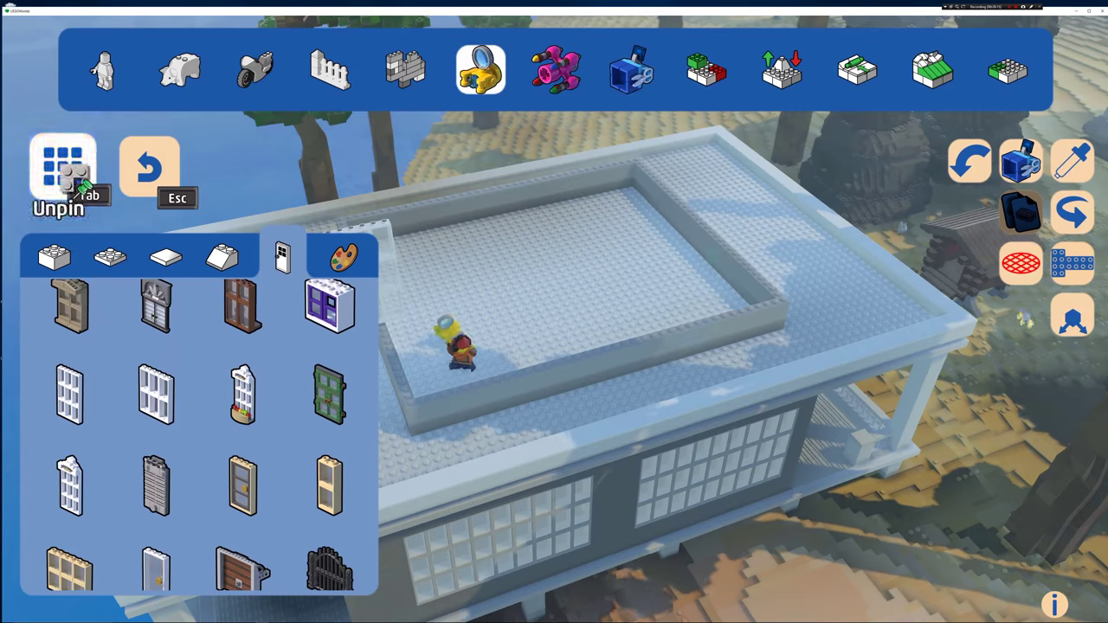
left_click(63, 166)
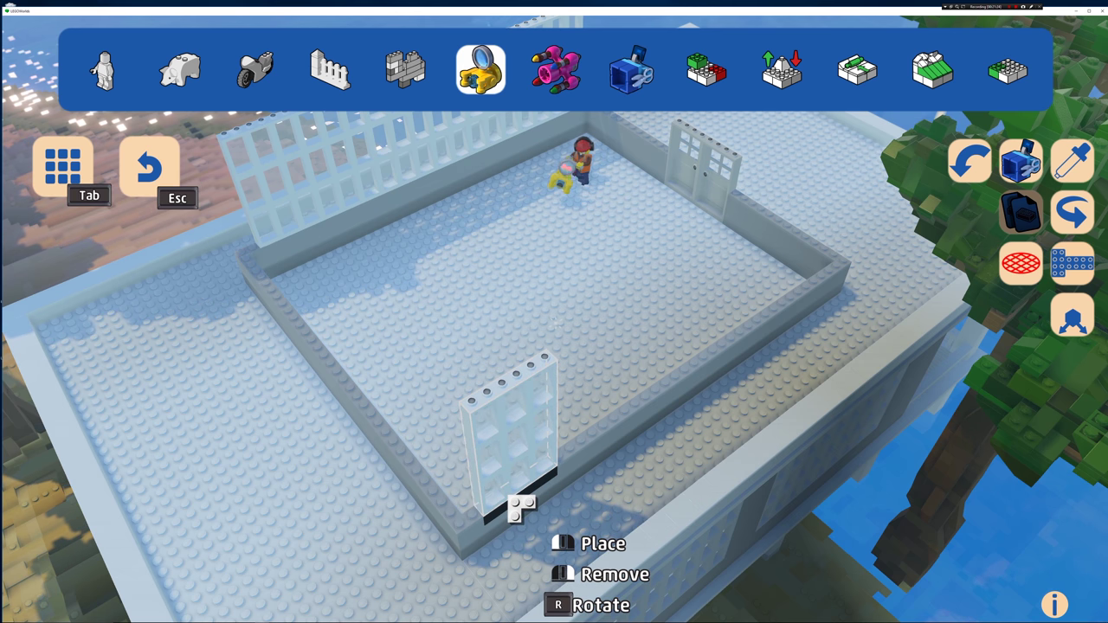
left_click(522, 509)
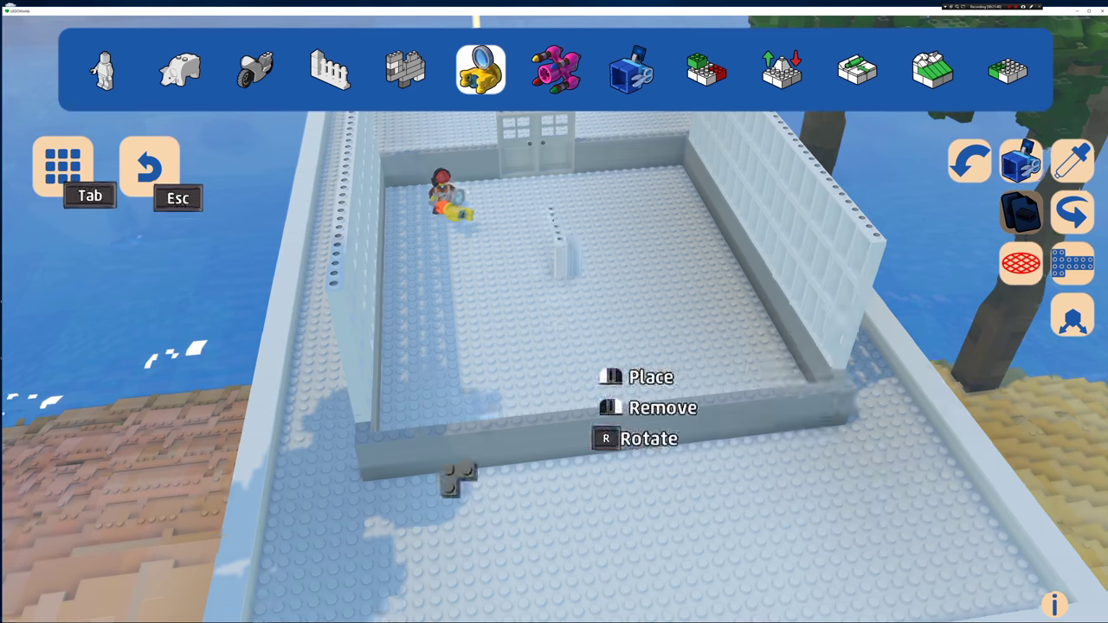
mouse_move(586, 337)
left_mouse_down()
mouse_move(718, 416)
mouse_move(453, 440)
left_mouse_up()
left_click(641, 418)
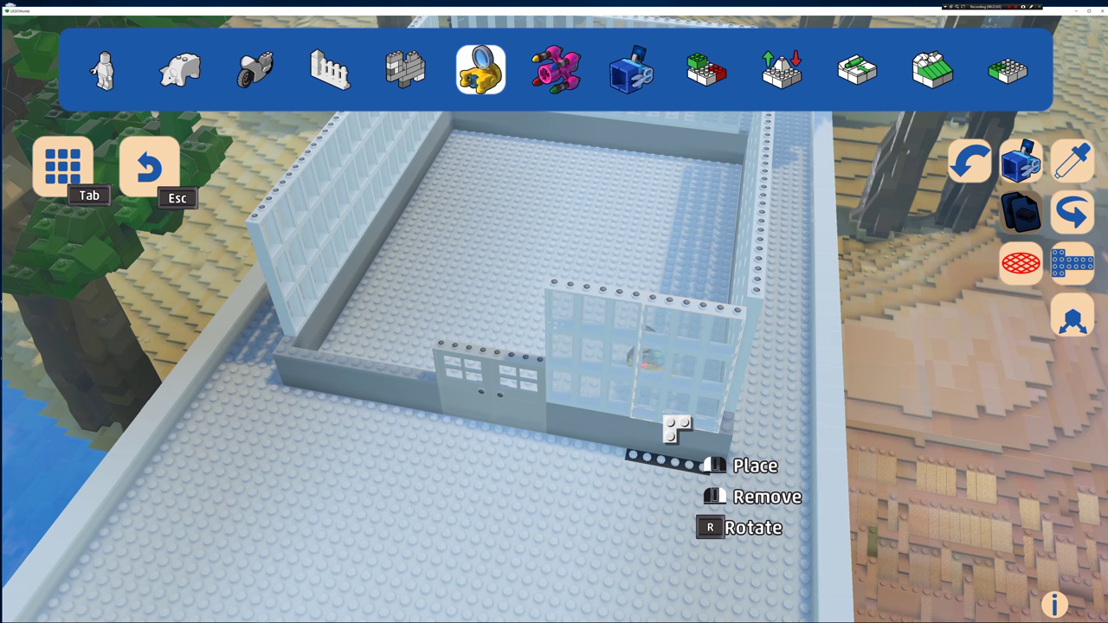
left_click(677, 428)
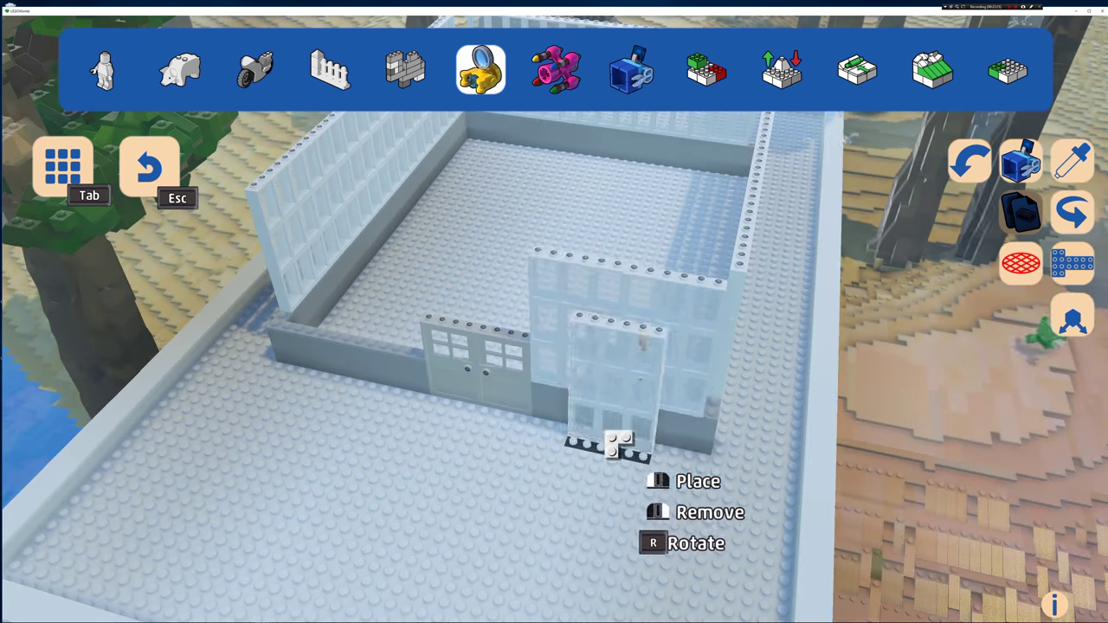
right_click(684, 426)
right_click(616, 415)
key("ctrl+z")
key("ctrl+z")
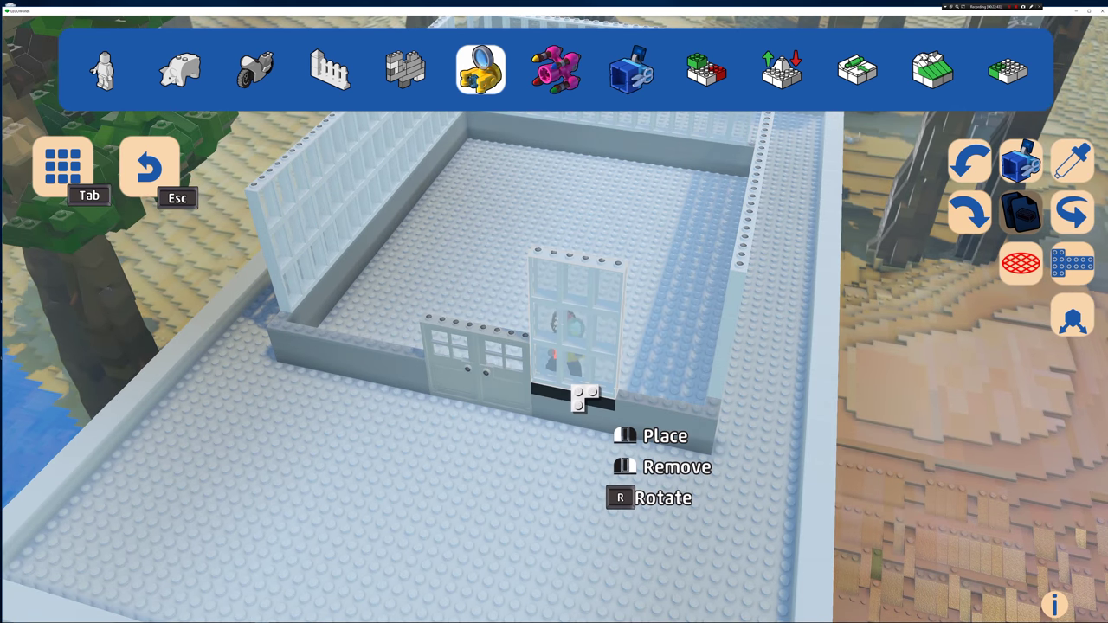
Step: Set one multi-pane window near each corner of the door wall and fill the gaps beside the door with clear panels
left_click(655, 410)
left_click(341, 349)
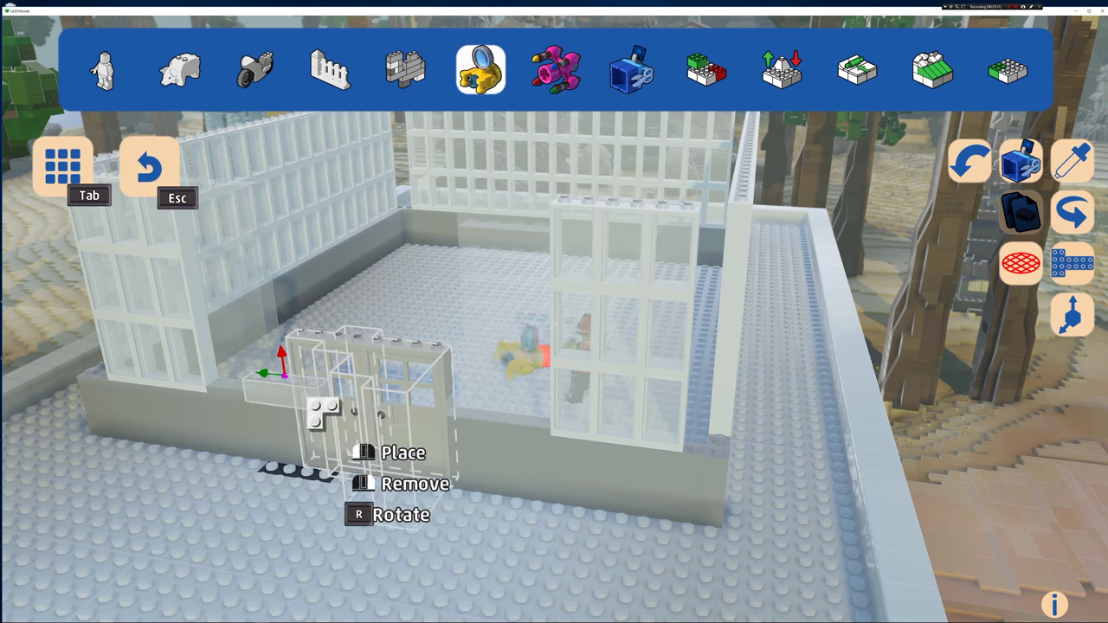
left_click(322, 413)
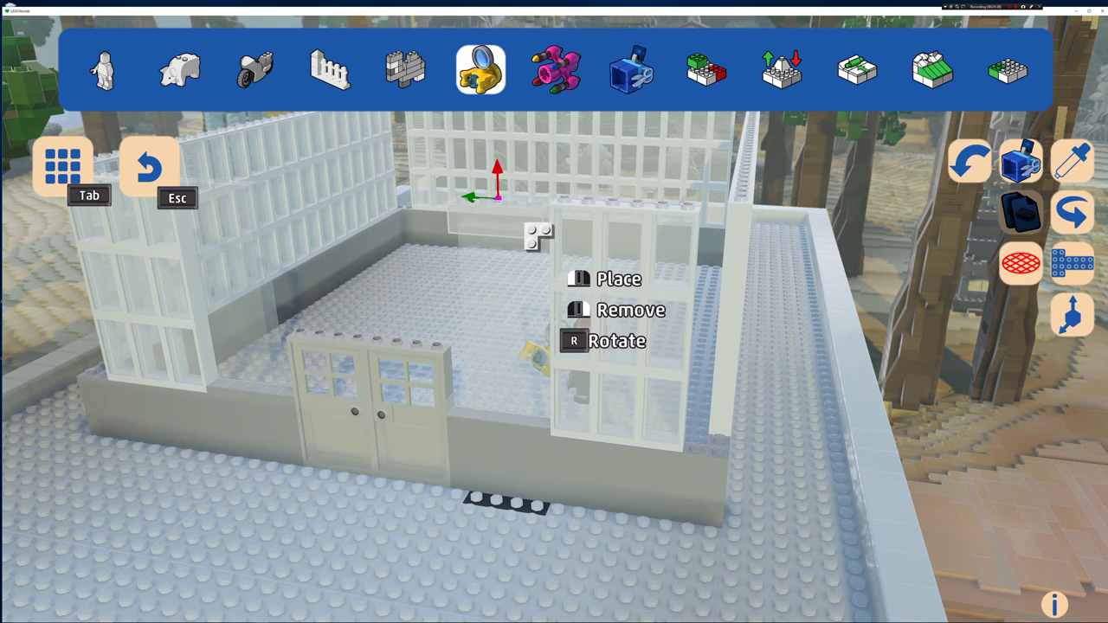
middle_click(389, 542)
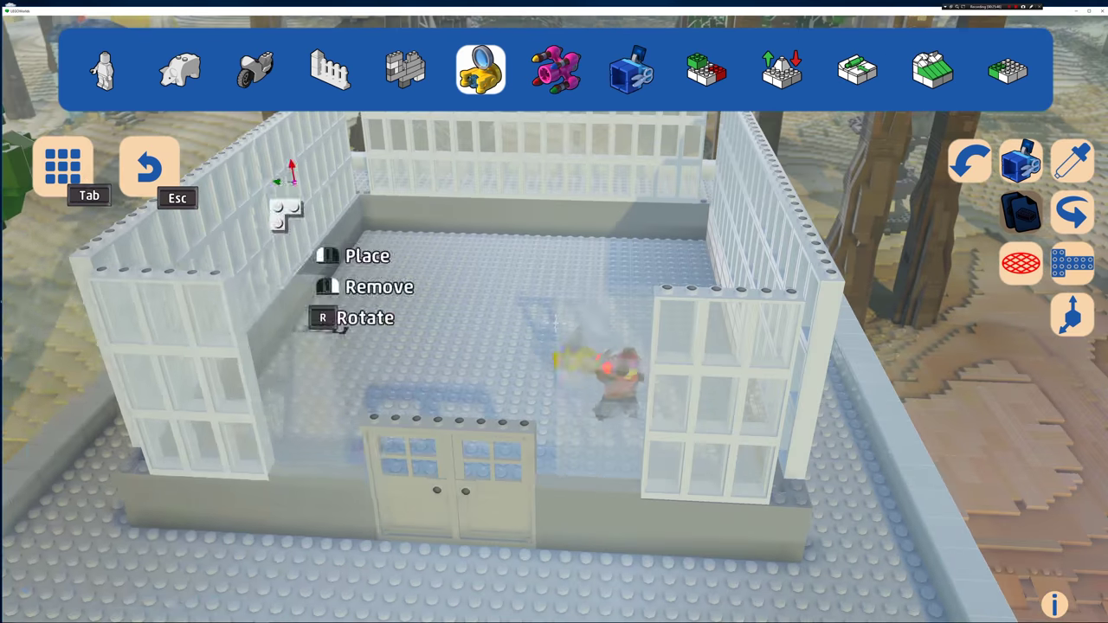
Step: Cap the double door with a row of grey bricks
left_click(74, 177)
left_click(165, 498)
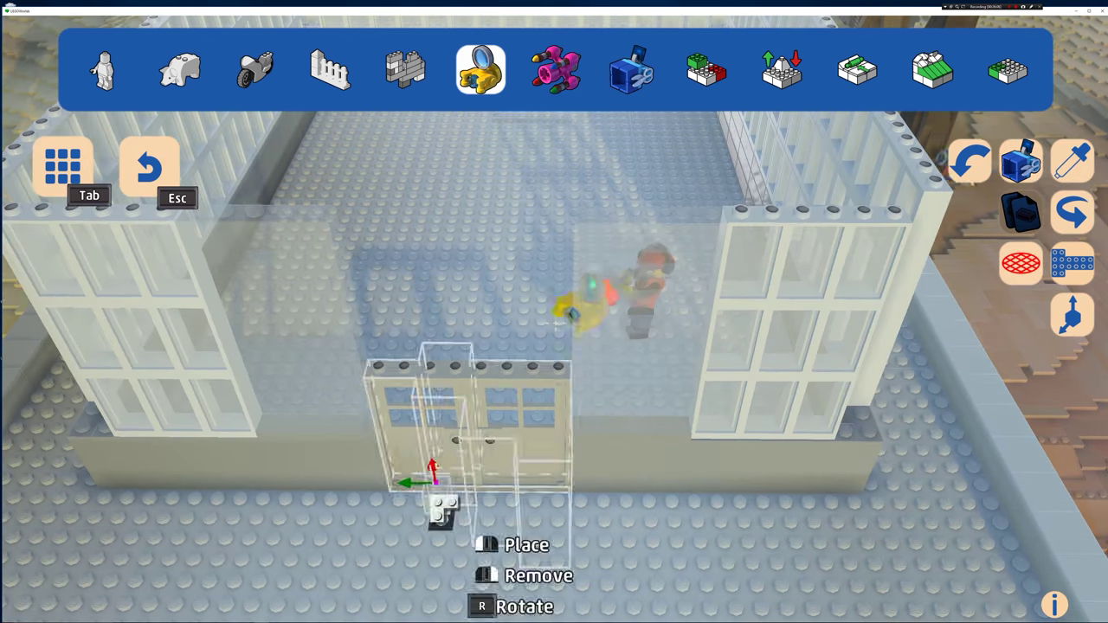
key("Tab")
left_click(318, 403)
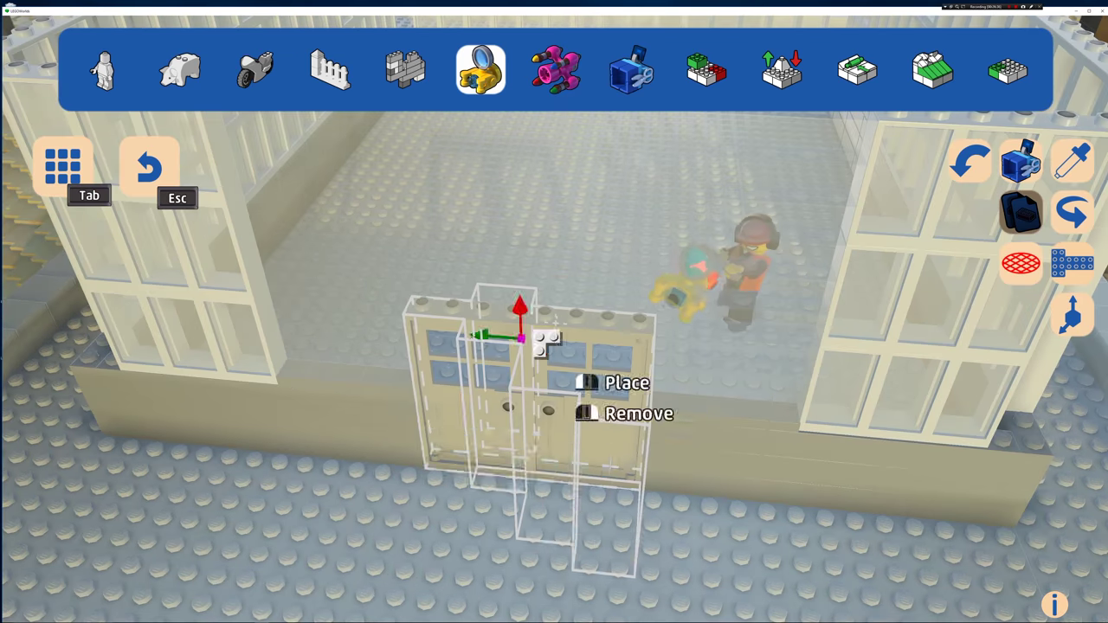
key("Tab")
left_click(341, 257)
scroll(178, 378, "down", 5)
scroll(178, 377, "up", 2)
left_click(333, 450)
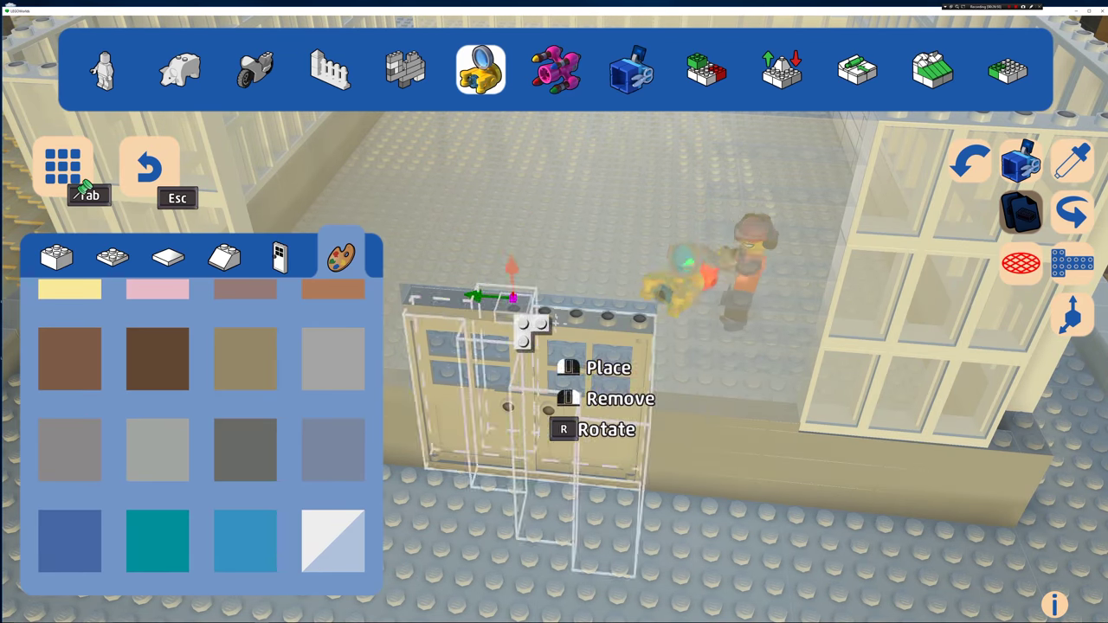
left_click(544, 322)
left_click(333, 539)
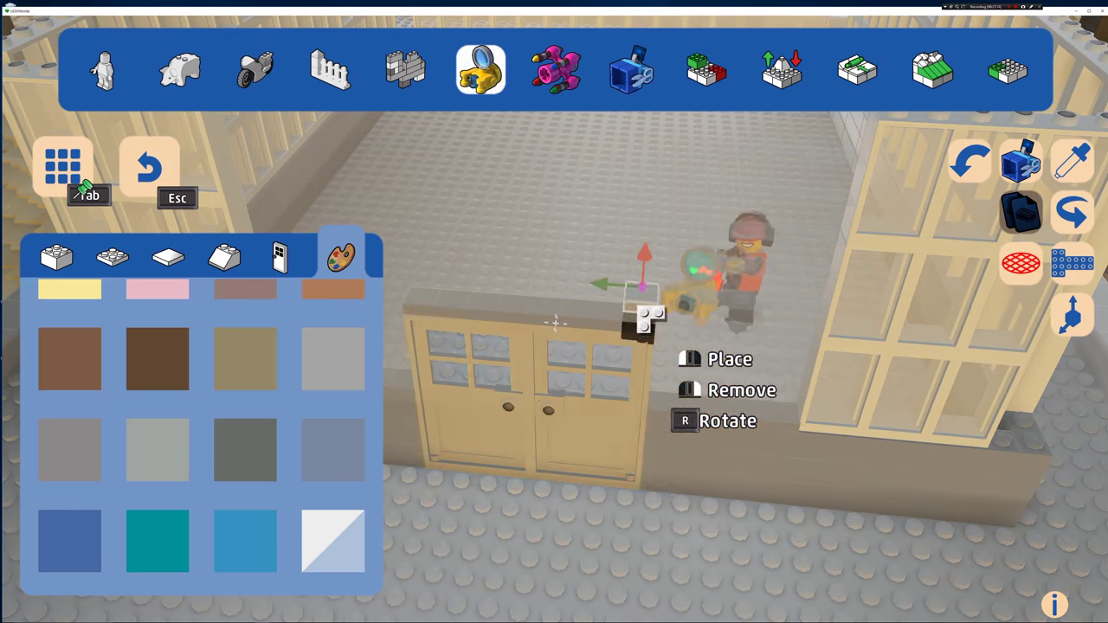
Step: Fill the wall corners between the windows with grey bricks and run a grey brick course along the top of all four walls
left_click(245, 450)
left_click(69, 172)
left_click(77, 177)
scroll(157, 447, "down", 3)
left_click(155, 449)
left_click(56, 257)
scroll(240, 488, "down", 10)
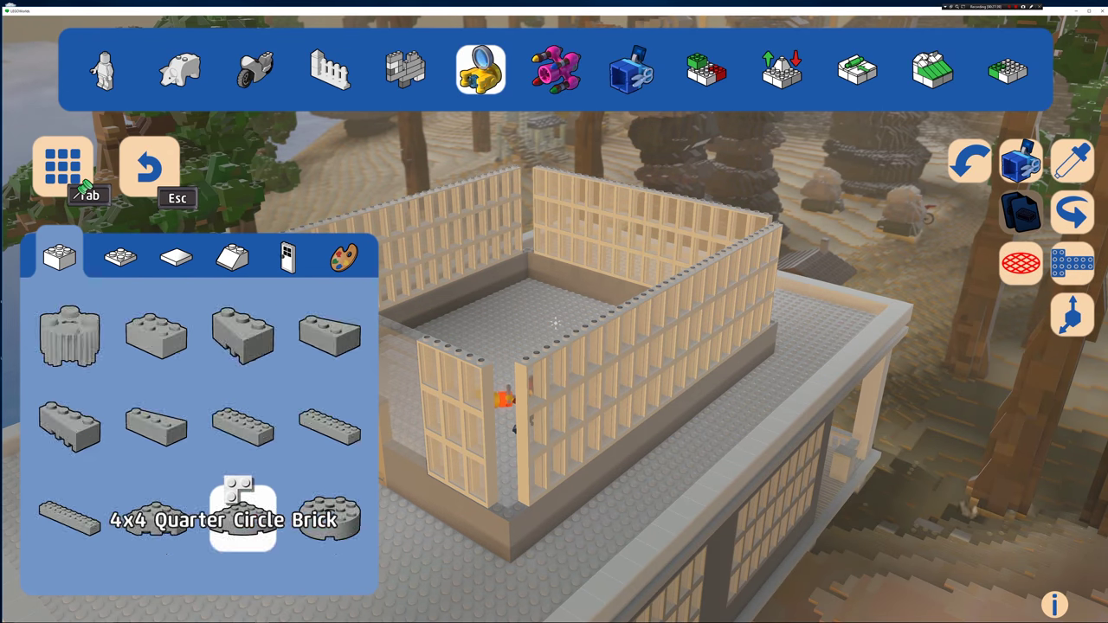
scroll(240, 495, "up", 10)
left_click(242, 326)
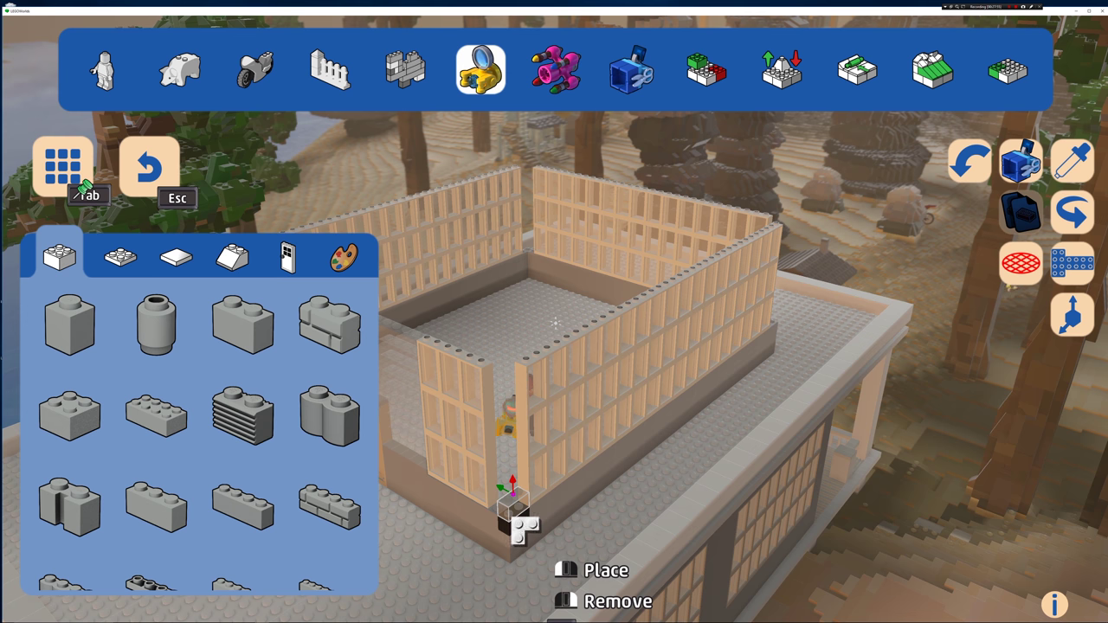
left_click(518, 522)
left_click(608, 385)
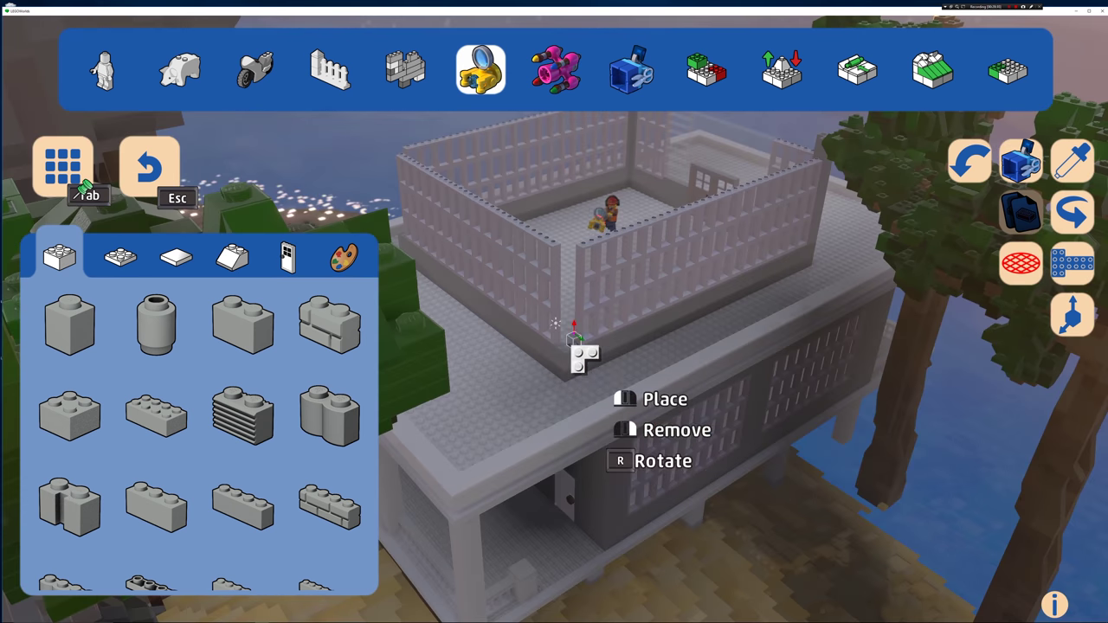
left_click(575, 263)
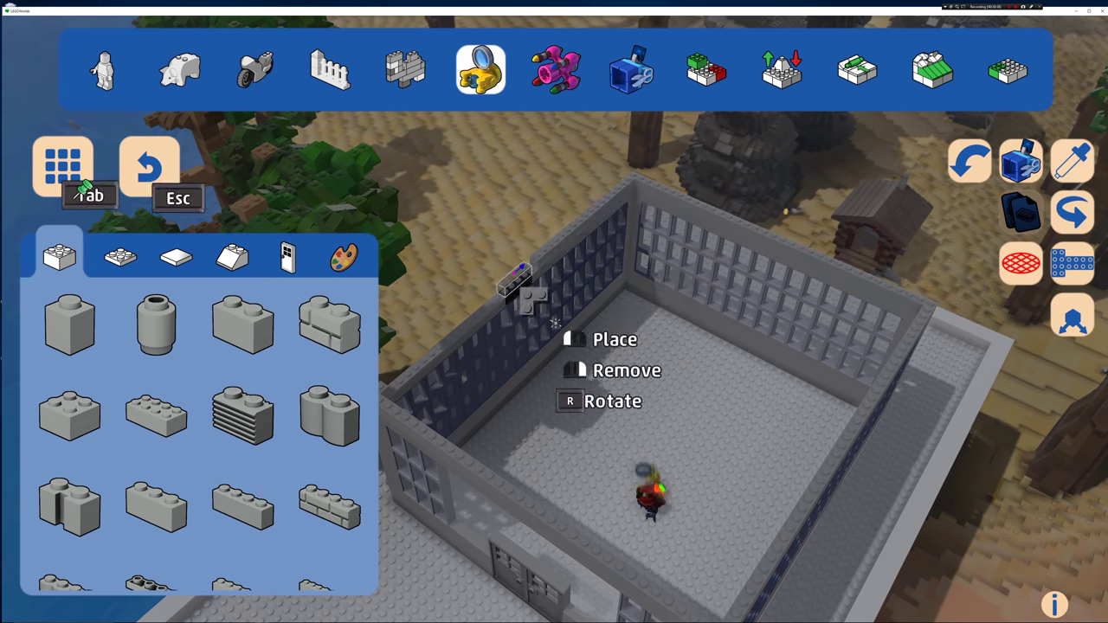
Step: Cover the studded floor inside the upper storey with smooth flat tiles
left_click(83, 188)
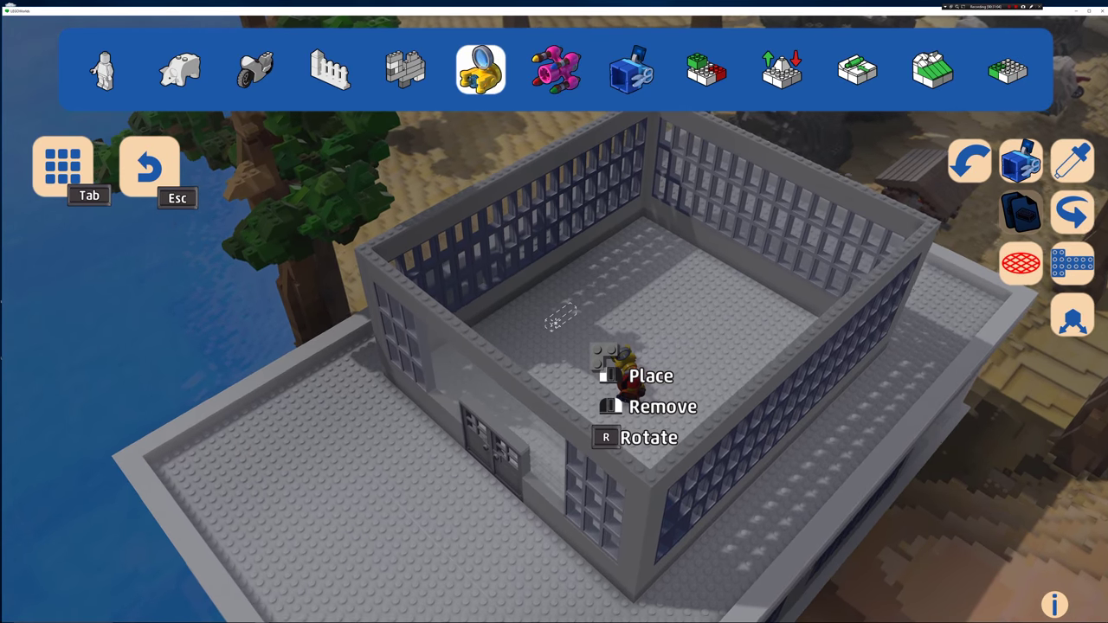
key("Tab")
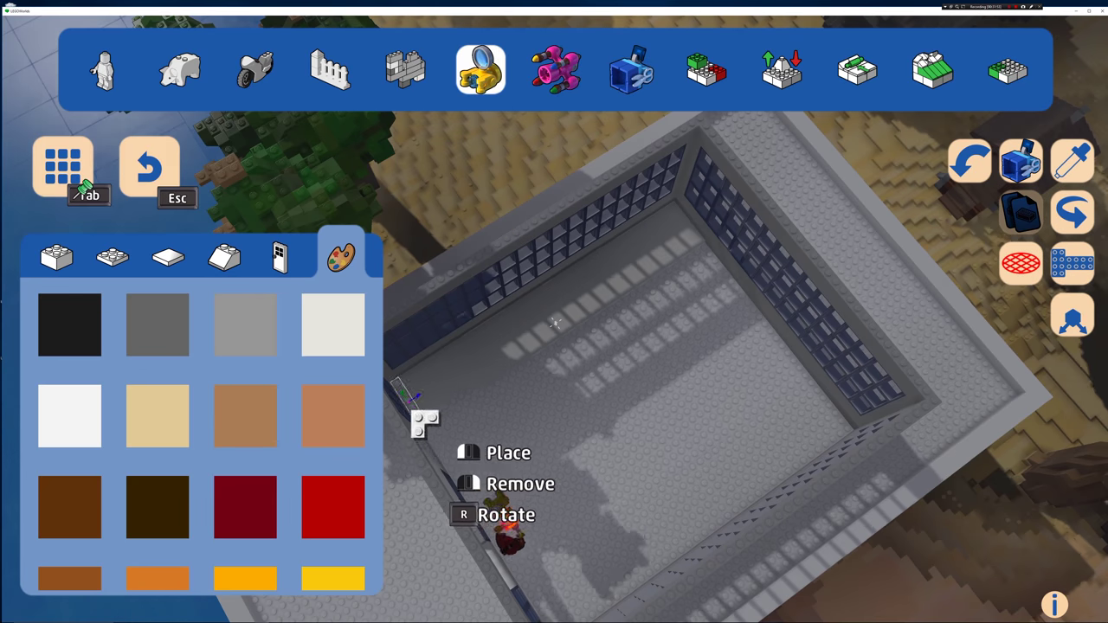
key("Tab")
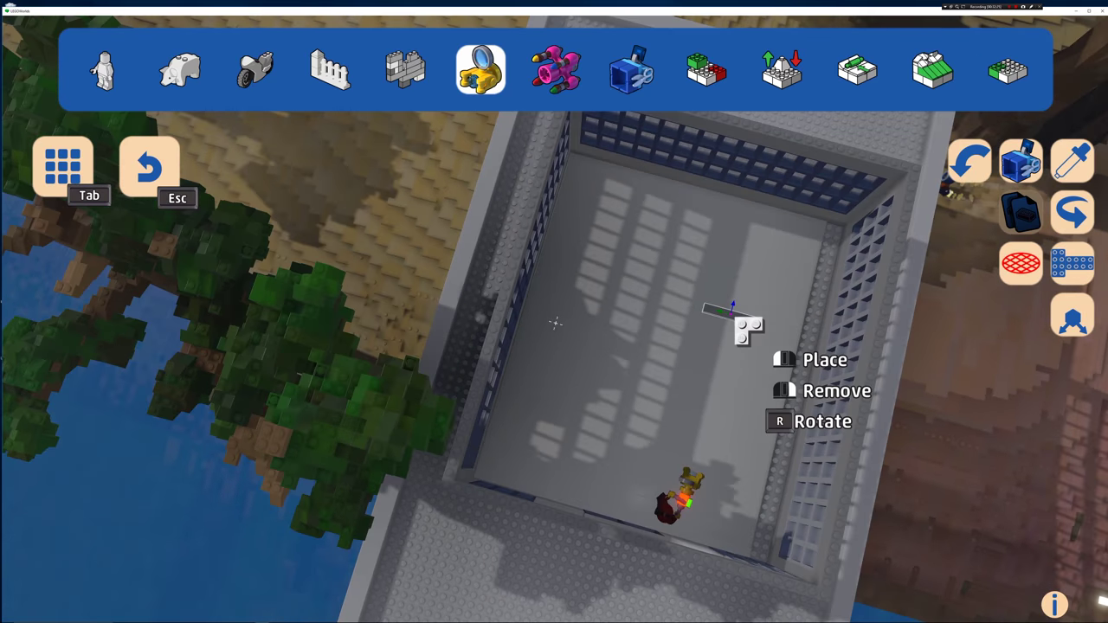
key("ctrl+z")
left_click(513, 362)
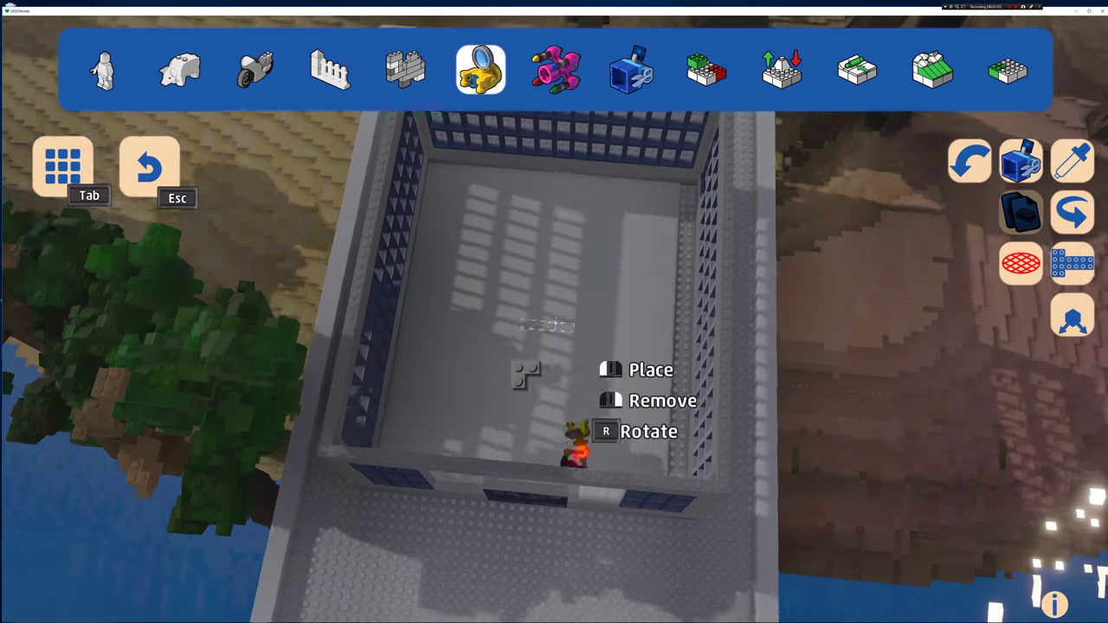
Step: Pave the roof terrace in front of the double door with small grey grooved tiles
left_click(80, 180)
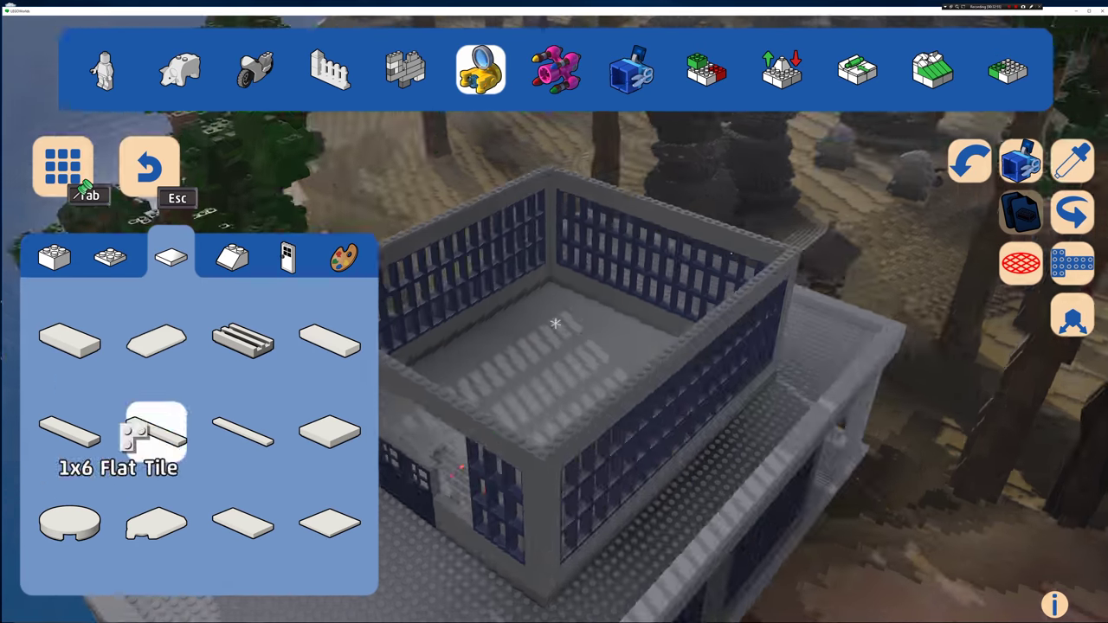
left_click(344, 257)
left_click(307, 498)
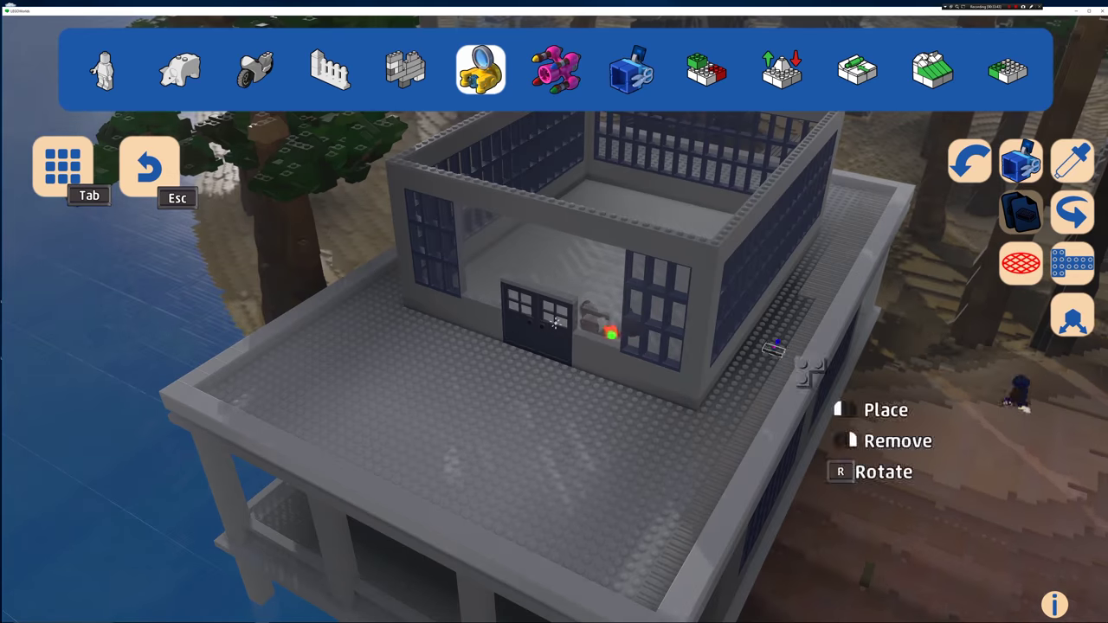
left_click(802, 299)
left_click(568, 573)
left_click(649, 402)
left_click(497, 532)
left_click(520, 448)
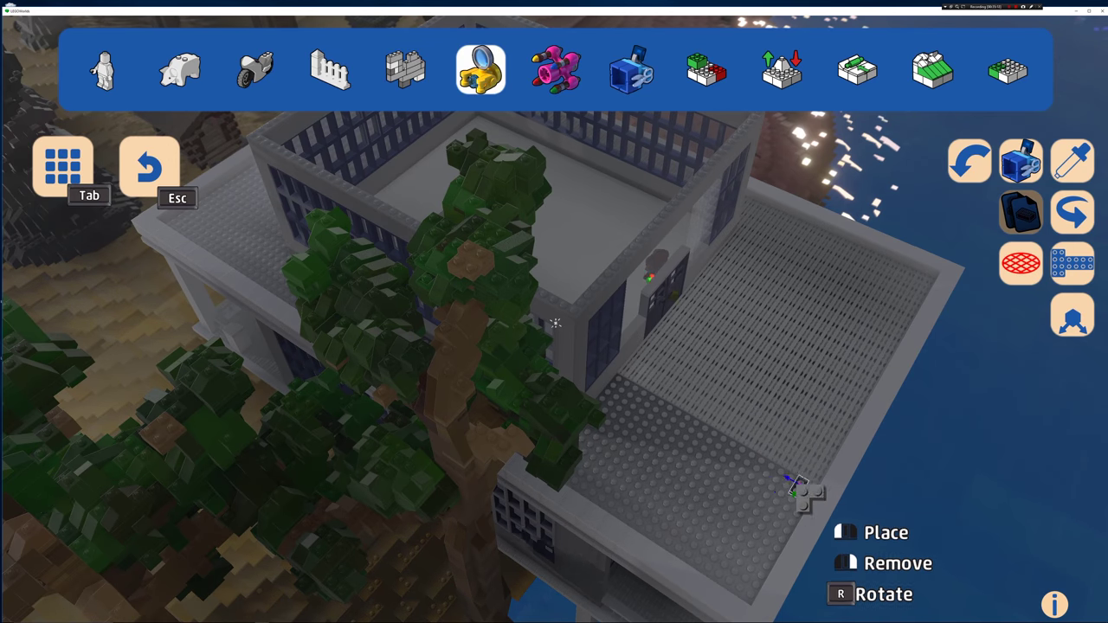
Step: Continue the grooved tiles along the long sides and around the back terrace, and fill the back terrace's middle with smooth white tiles
left_click(784, 522)
left_click(599, 435)
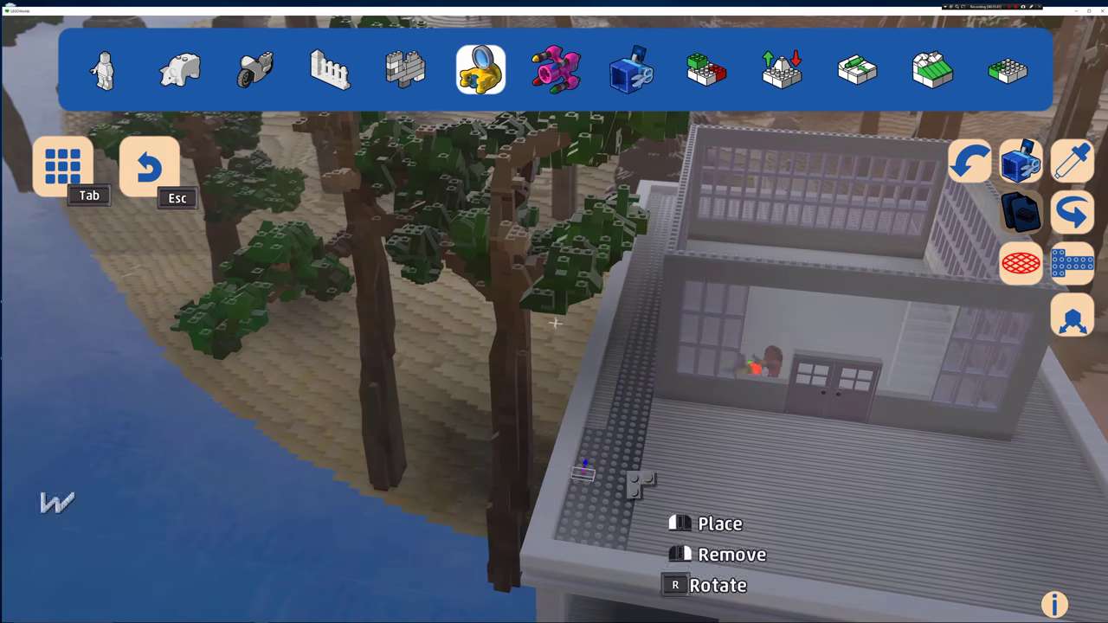
left_click(628, 474)
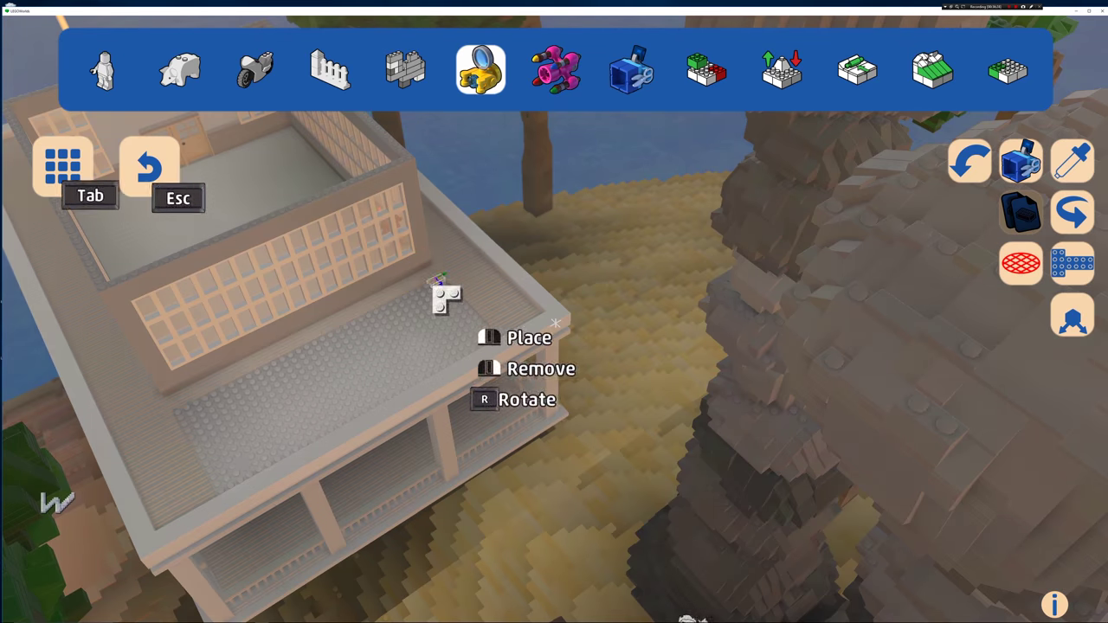
left_click(390, 450)
key("Tab")
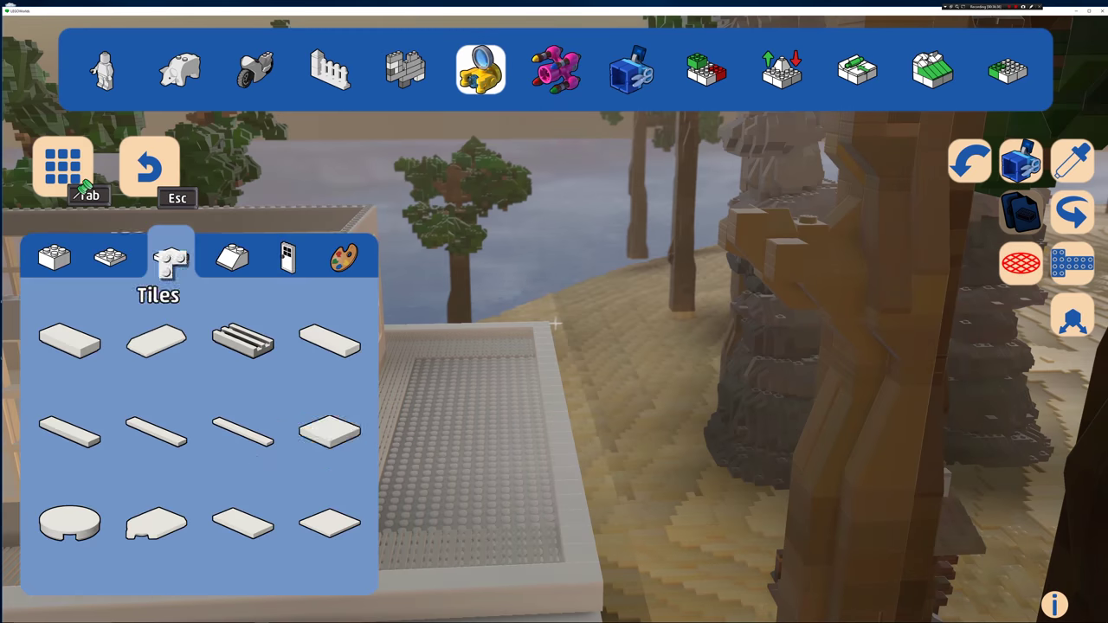
left_click(70, 338)
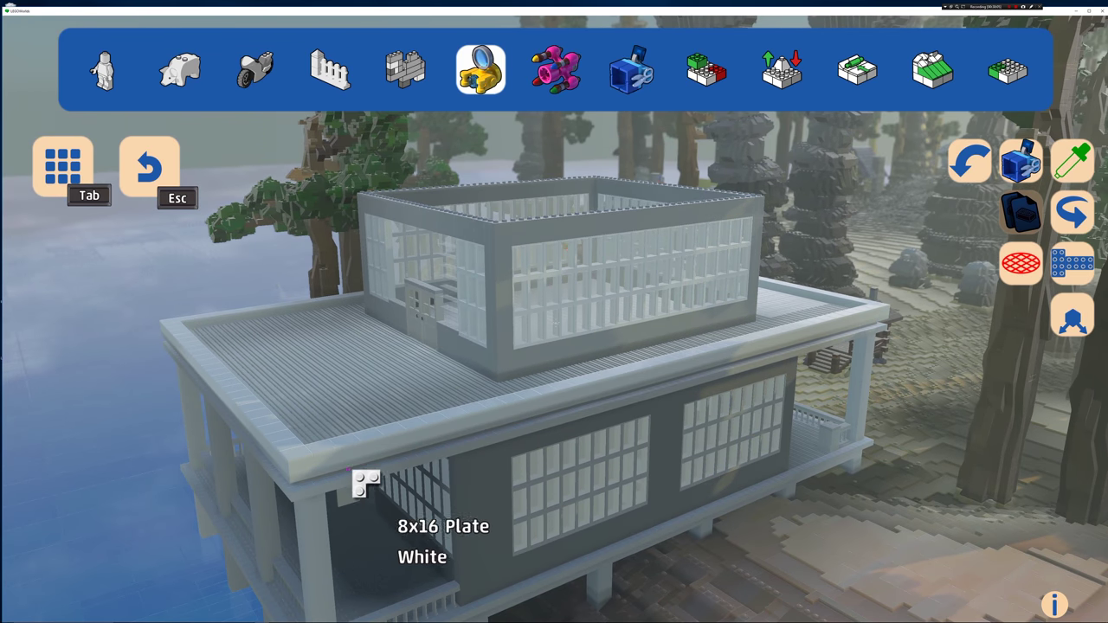
Step: Roof the upper storey with white 8x16 plates and edge the roof with a raised parapet capped in smooth tiles
left_click(324, 511)
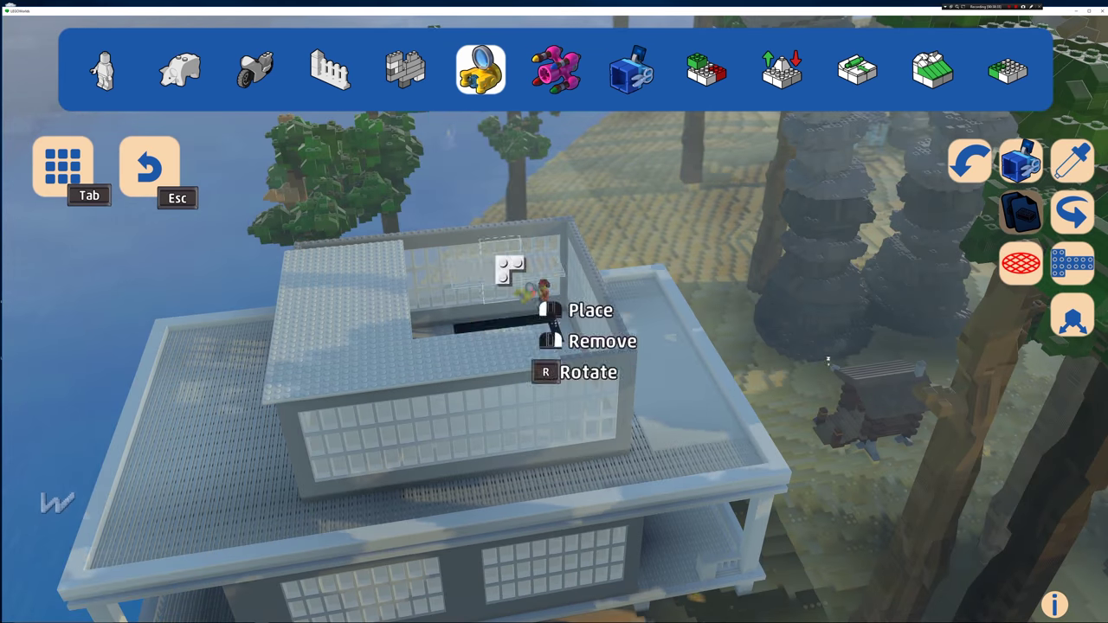
left_click(592, 329)
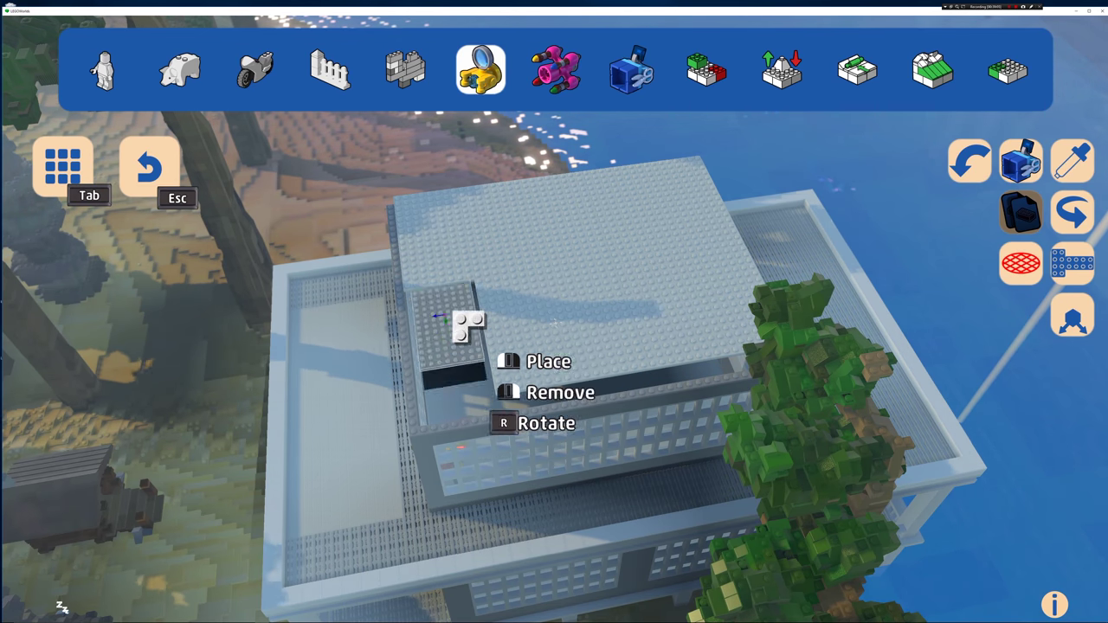
key("Tab")
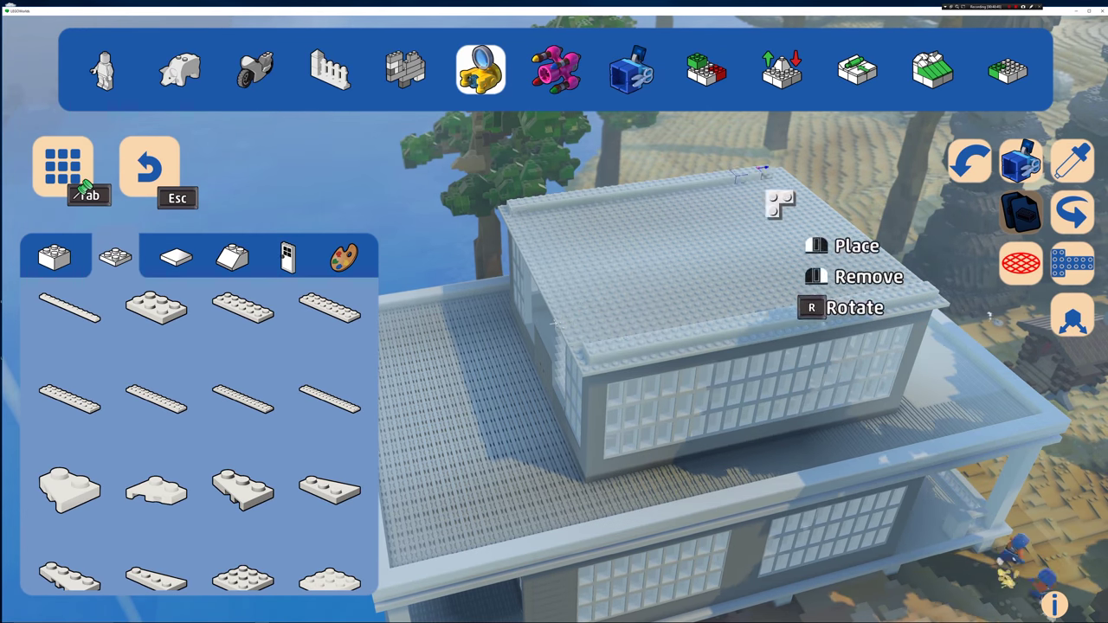
scroll(155, 398, "up", 5)
left_click(56, 258)
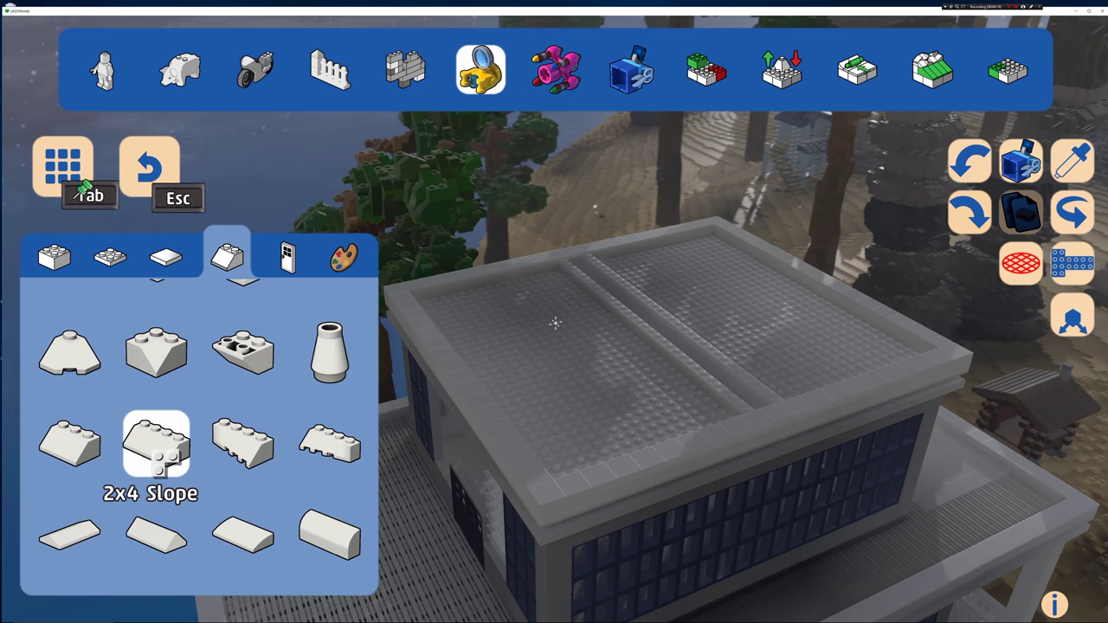
Step: Try a V-shaped roof of 2x4 slopes, with two wings rising outward from the middle of the upper storey's flat roof
left_click(154, 450)
left_click_drag(640, 398, 595, 330)
left_click_drag(554, 394, 610, 278)
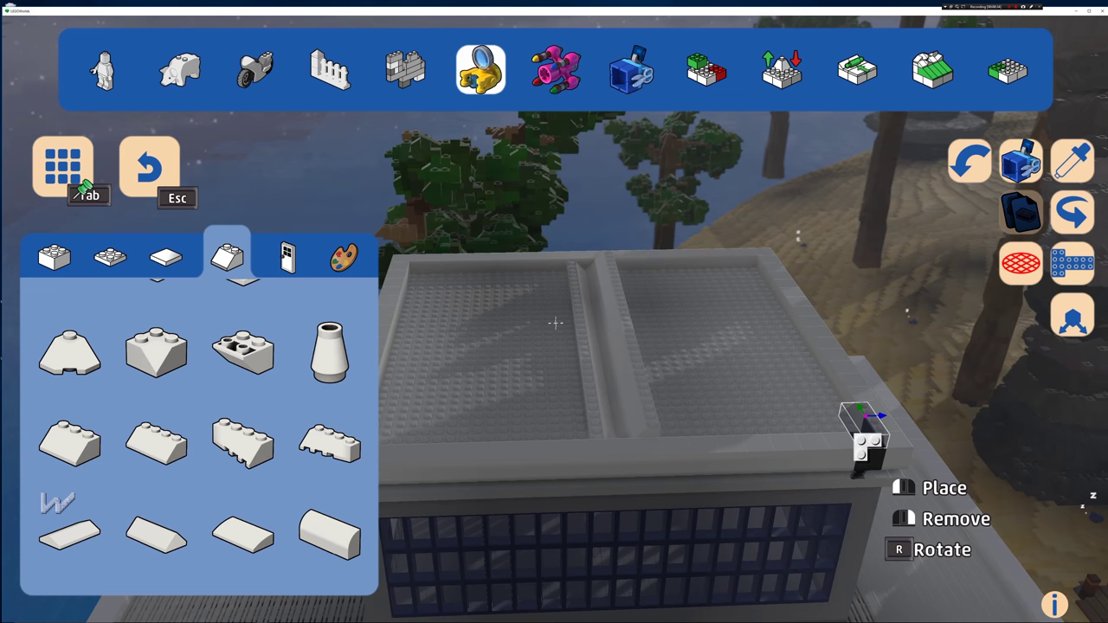
mouse_move(606, 264)
left_mouse_down()
mouse_move(664, 429)
mouse_move(634, 243)
mouse_move(668, 236)
mouse_move(736, 321)
left_mouse_up()
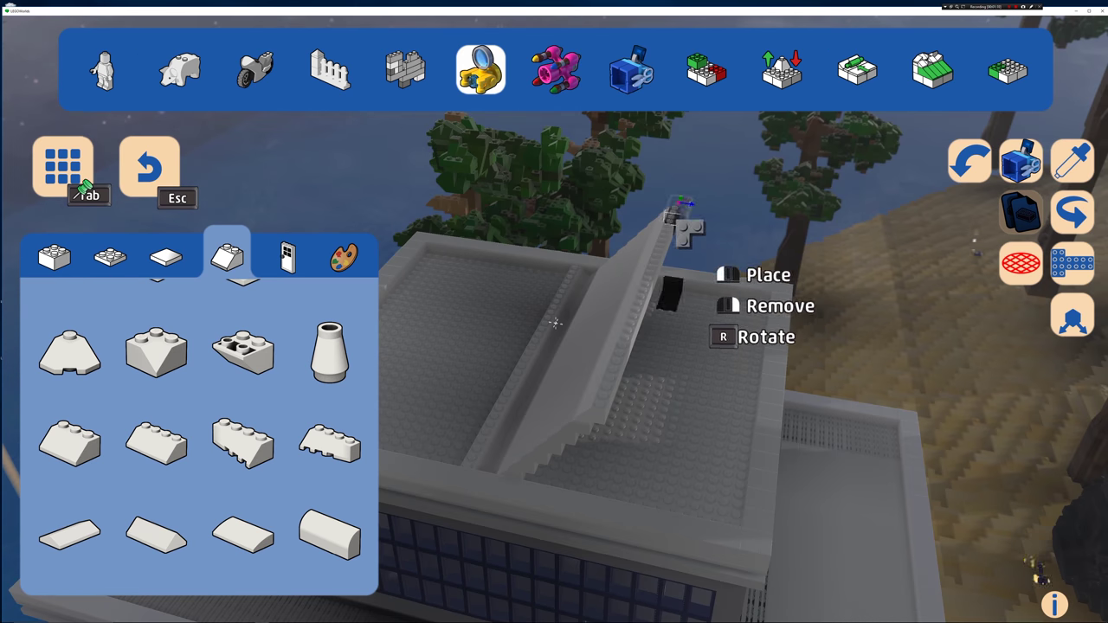
mouse_move(684, 227)
left_mouse_down()
mouse_move(707, 186)
mouse_move(784, 270)
mouse_move(753, 180)
mouse_move(766, 167)
mouse_move(732, 324)
mouse_move(773, 165)
mouse_move(784, 305)
mouse_move(788, 144)
left_mouse_up()
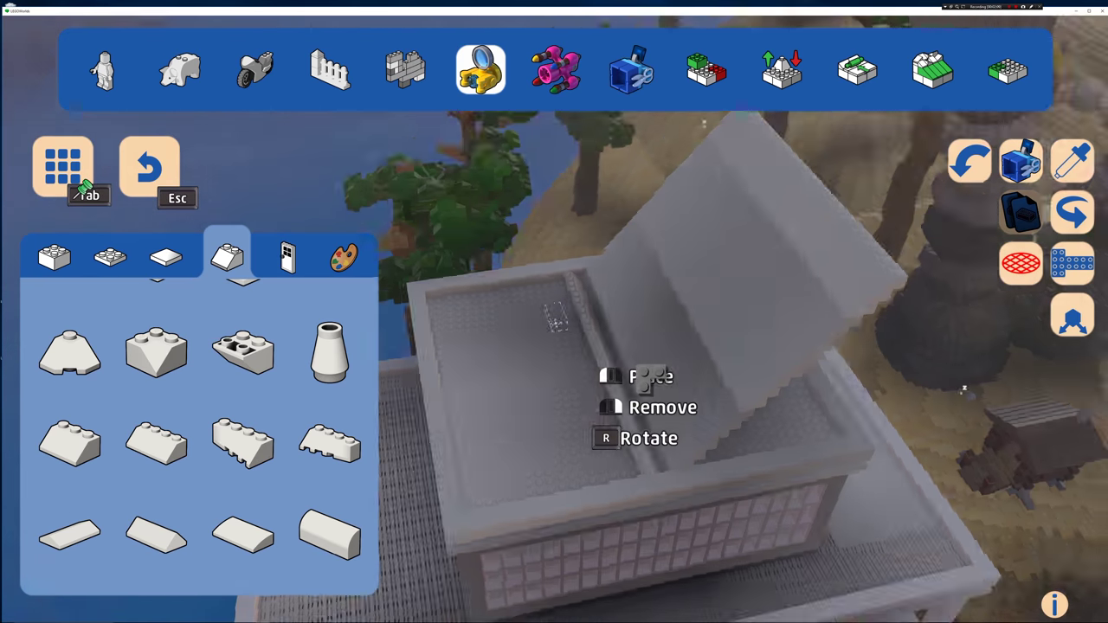
mouse_move(573, 299)
left_mouse_down()
mouse_move(562, 290)
mouse_move(563, 343)
mouse_move(597, 483)
mouse_move(578, 386)
mouse_move(575, 466)
mouse_move(529, 269)
mouse_move(507, 246)
mouse_move(509, 304)
mouse_move(485, 290)
mouse_move(457, 191)
mouse_move(465, 396)
mouse_move(482, 277)
mouse_move(449, 195)
mouse_move(446, 309)
mouse_move(416, 391)
mouse_move(421, 178)
left_mouse_up()
key("ctrl+z")
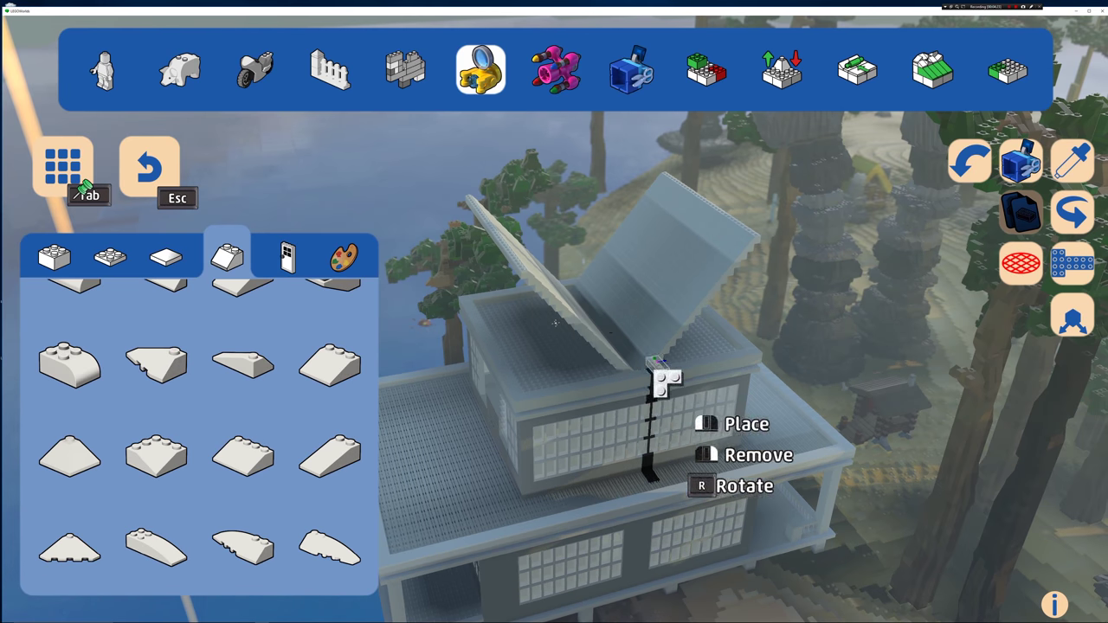
left_click_drag(663, 379, 686, 400)
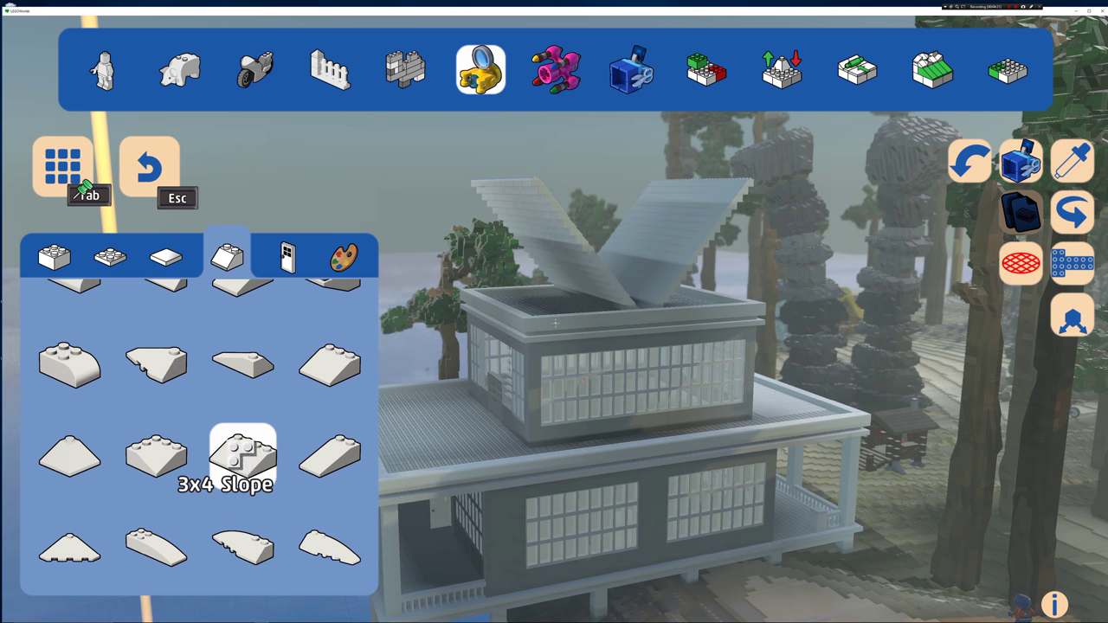
Step: Build the first wing of a V-shaped roof from rows of 3x4 slopes rising from the flat roof's centre line to its outer side
left_click(246, 455)
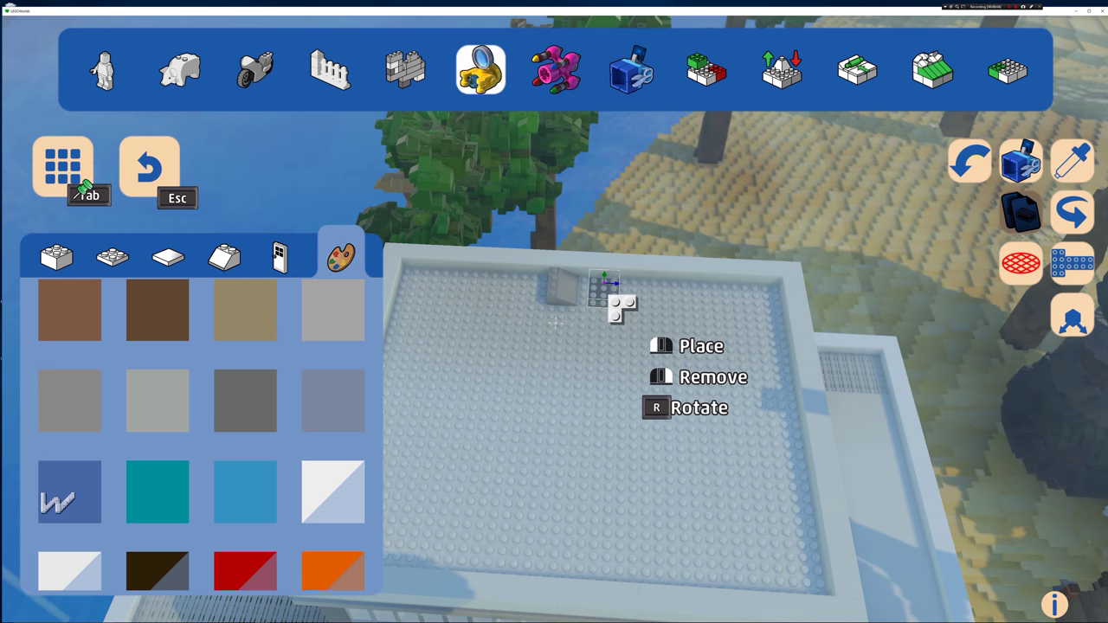
mouse_move(575, 303)
left_mouse_down()
mouse_move(597, 567)
mouse_move(645, 567)
left_mouse_up()
mouse_move(637, 286)
left_mouse_down()
mouse_move(680, 567)
mouse_move(710, 567)
left_mouse_up()
mouse_move(677, 260)
left_mouse_down()
mouse_move(710, 277)
mouse_move(730, 251)
mouse_move(728, 451)
mouse_move(729, 437)
left_mouse_up()
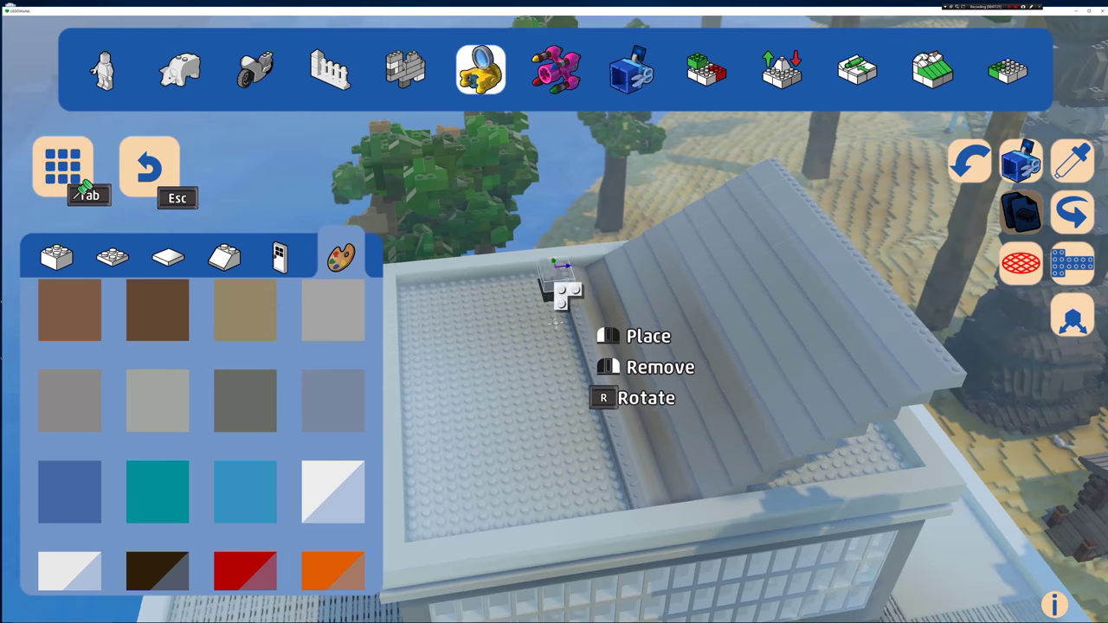
Step: Mirror the wing with rows of 3x4 slopes rising toward the opposite side of the flat roof, completing the V shape
mouse_move(556, 282)
left_mouse_down()
mouse_move(601, 409)
mouse_move(595, 444)
left_mouse_up()
left_click_drag(516, 257, 596, 468)
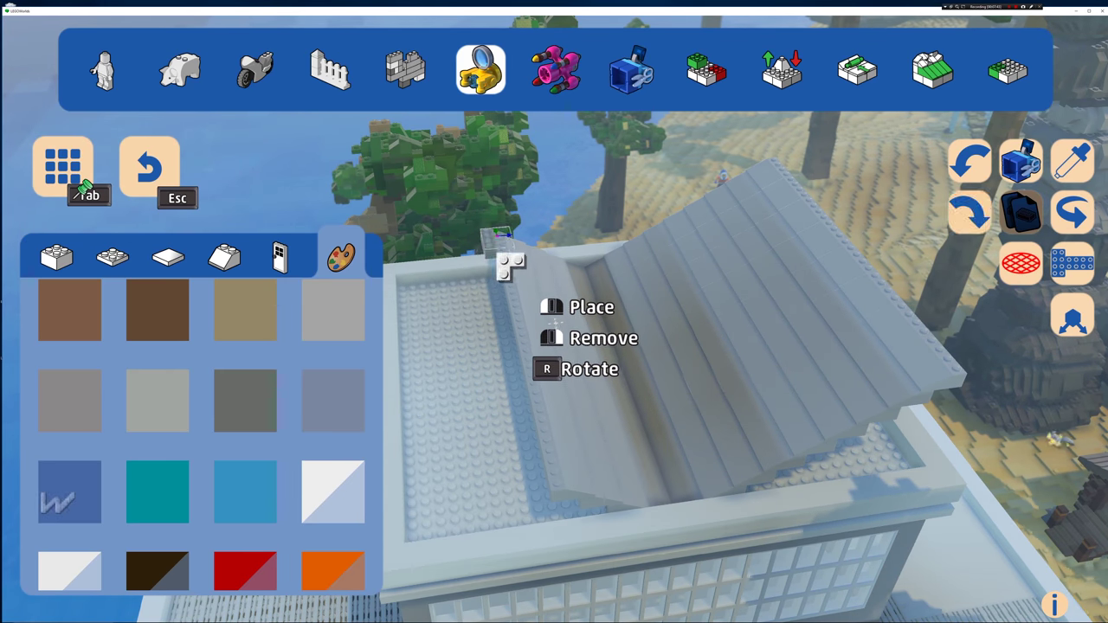
mouse_move(510, 261)
left_mouse_down()
mouse_move(572, 487)
mouse_move(517, 392)
mouse_move(540, 479)
left_mouse_up()
mouse_move(466, 245)
left_mouse_down()
mouse_move(509, 472)
mouse_move(468, 485)
left_mouse_up()
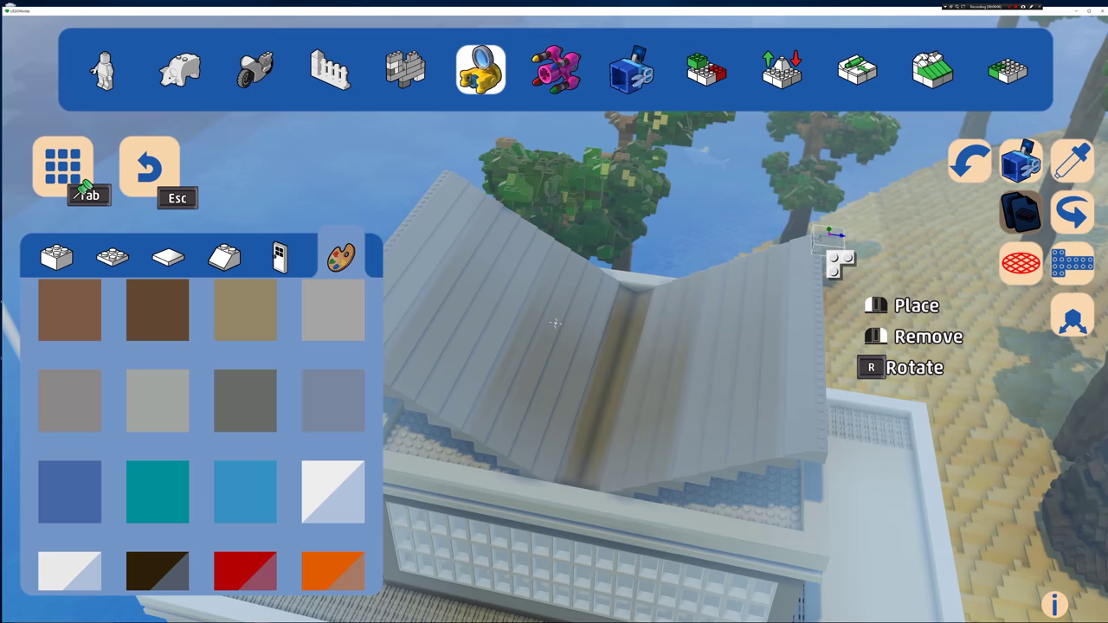
left_click_drag(834, 258, 852, 451)
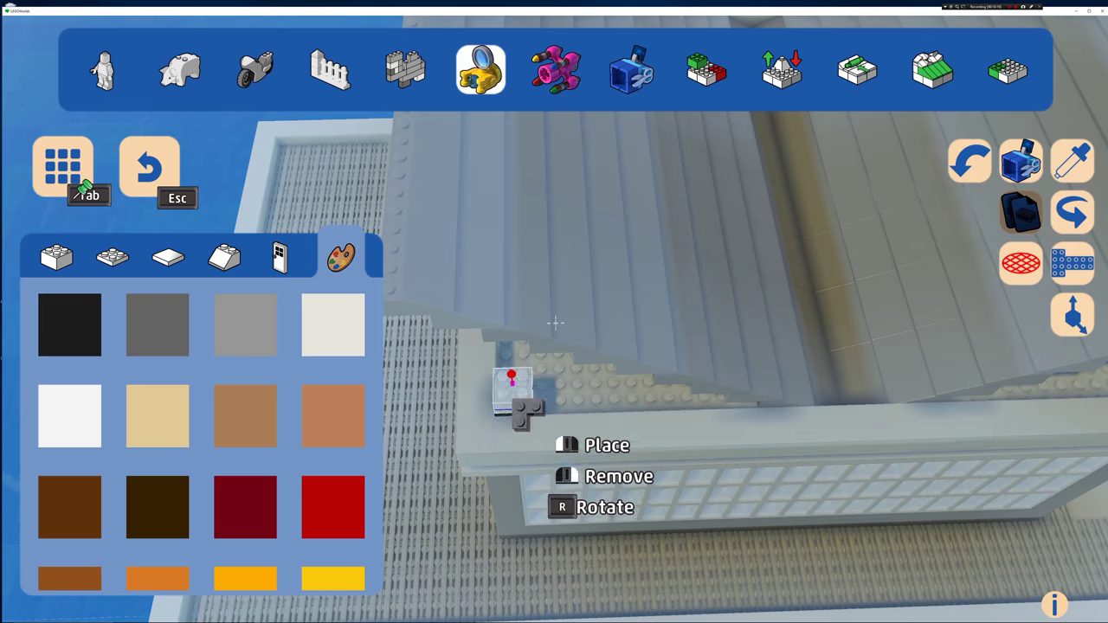
Step: Stack 2x2 bricks into supporting pillars at the first corners of the flat roof, beneath the sloped wing, undoing surplus bricks
left_click(513, 399)
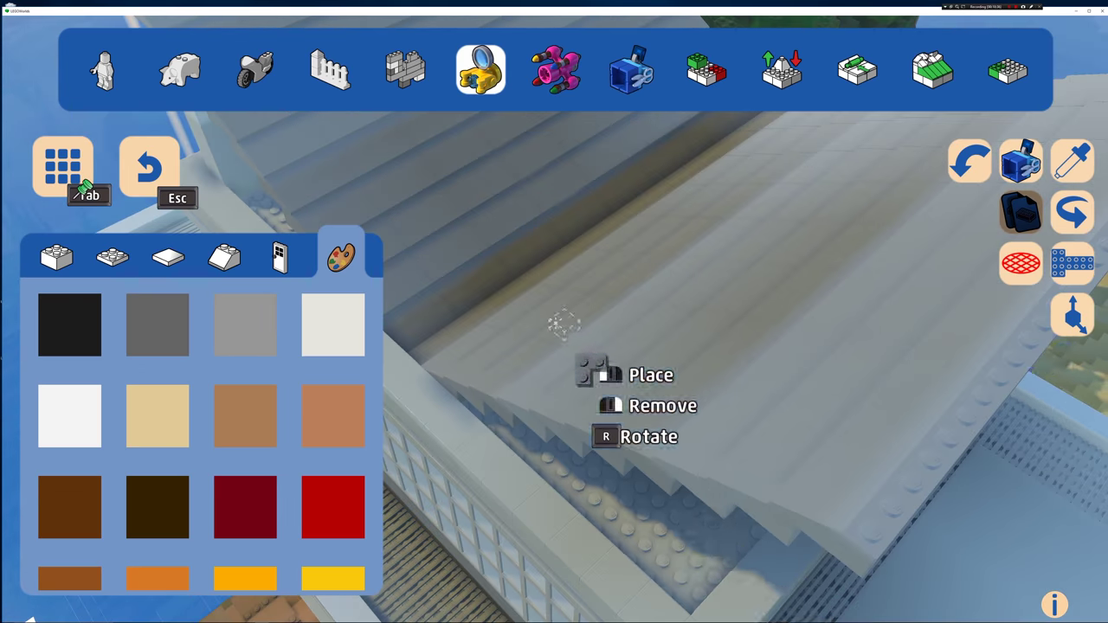
left_click(698, 535)
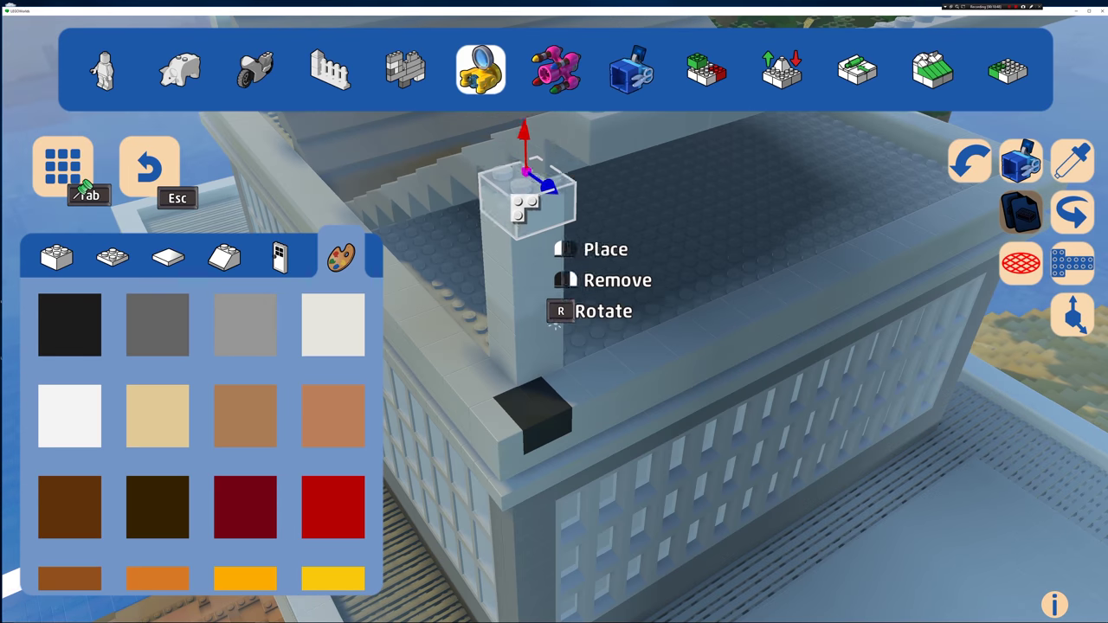
left_click(970, 161)
left_click(64, 180)
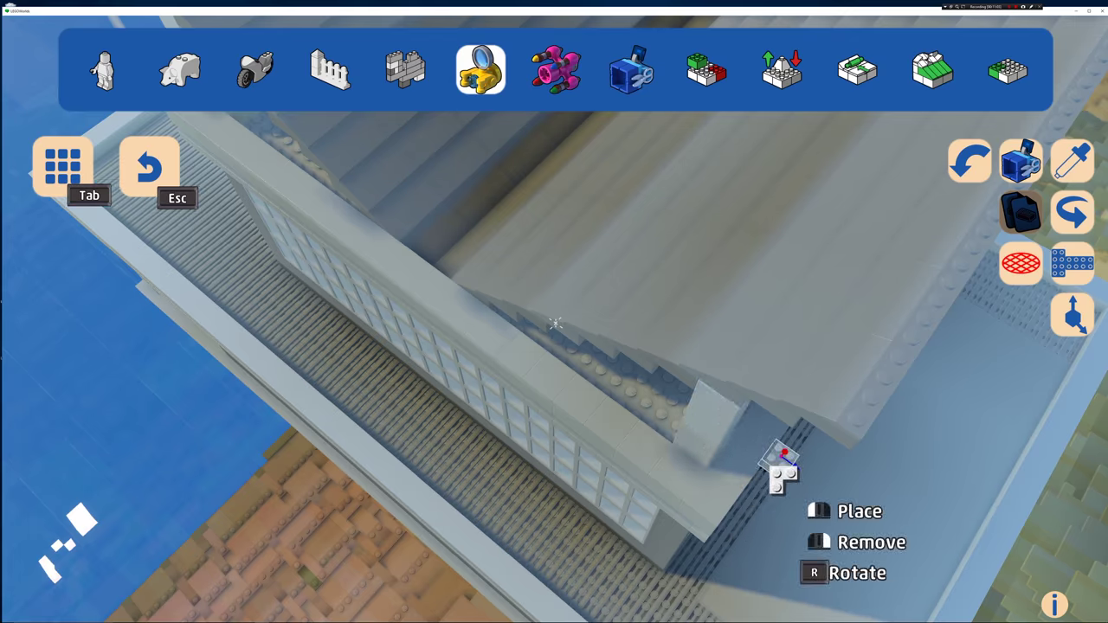
left_click(703, 443)
left_click(969, 161)
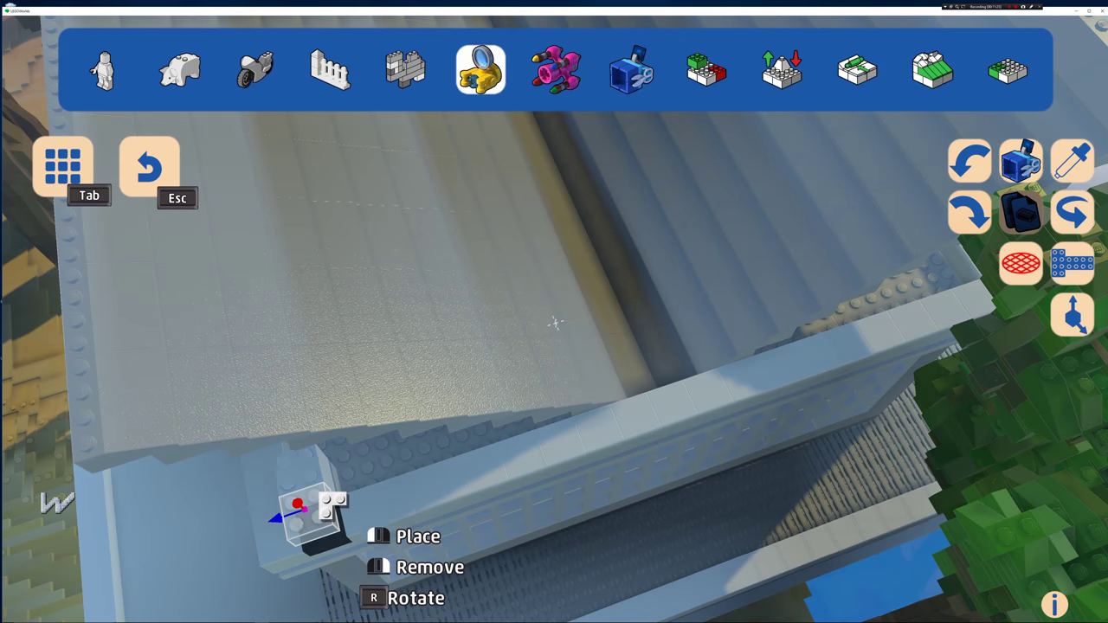
Step: Raise matching brick pillars at the remaining corners under the V-shaped roof and place small bricks beneath the wing above the double door
left_click(322, 485)
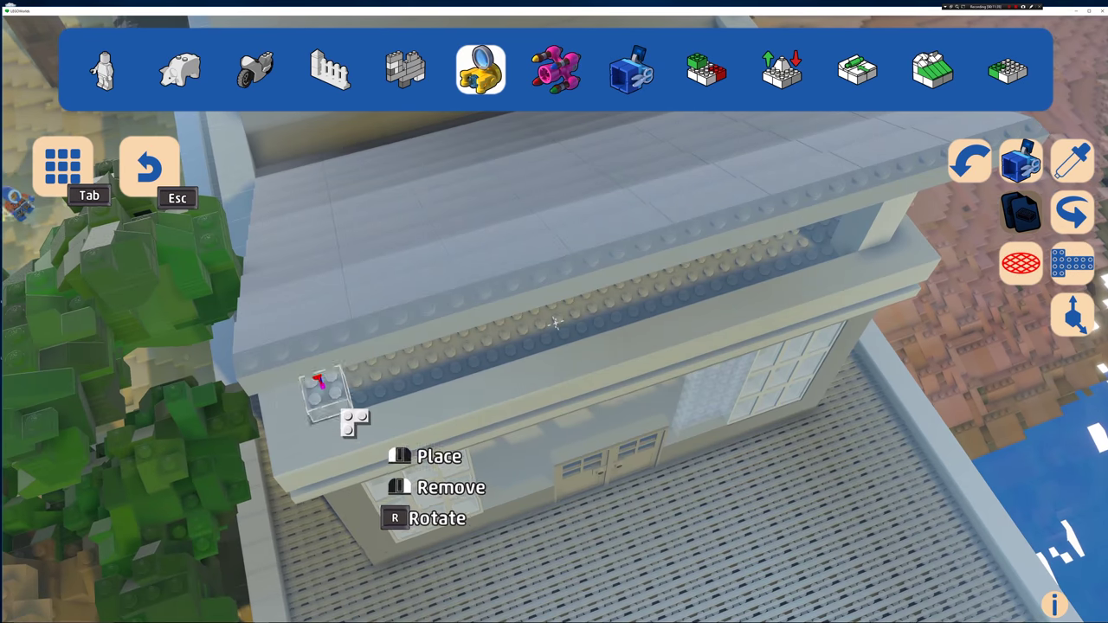
left_click(344, 418)
left_click(970, 161)
left_click(339, 412)
left_click(303, 378)
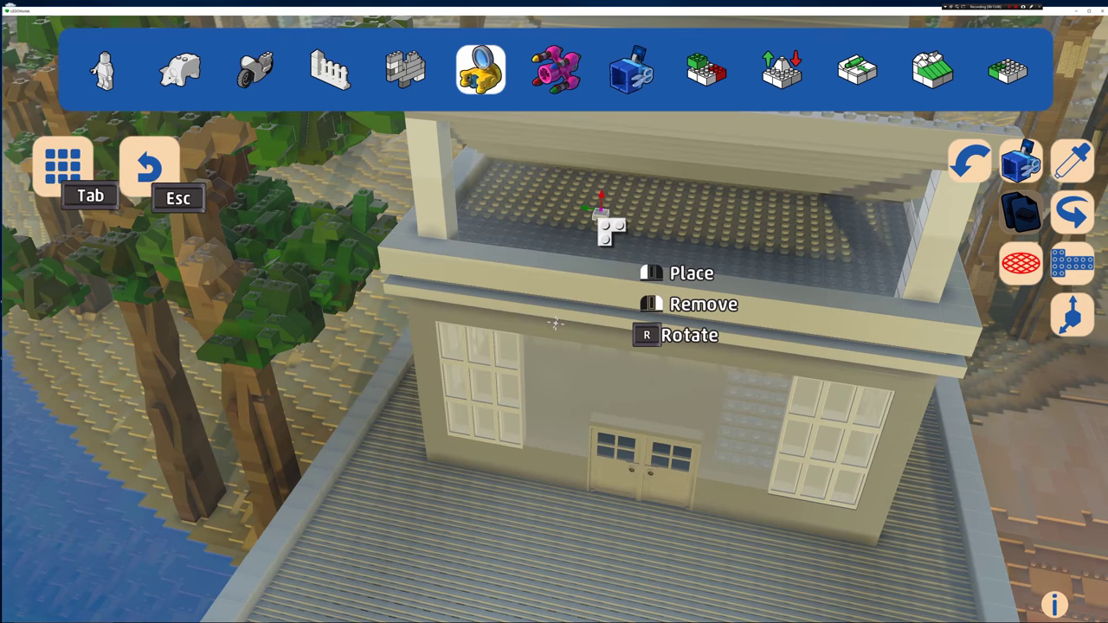
left_click(600, 218)
left_click(549, 184)
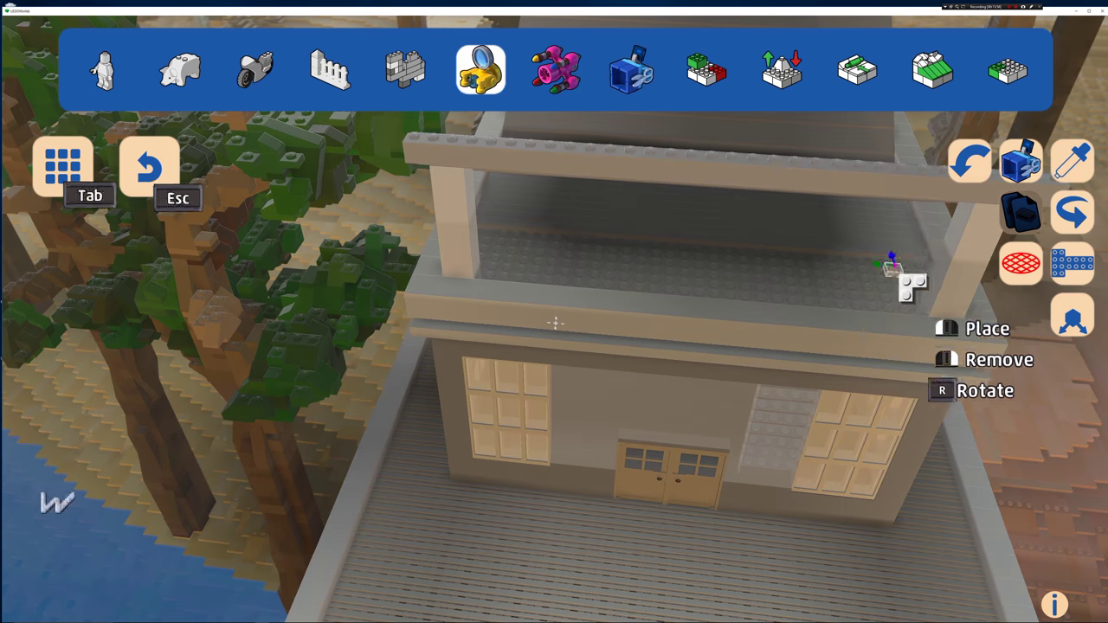
left_click(470, 257)
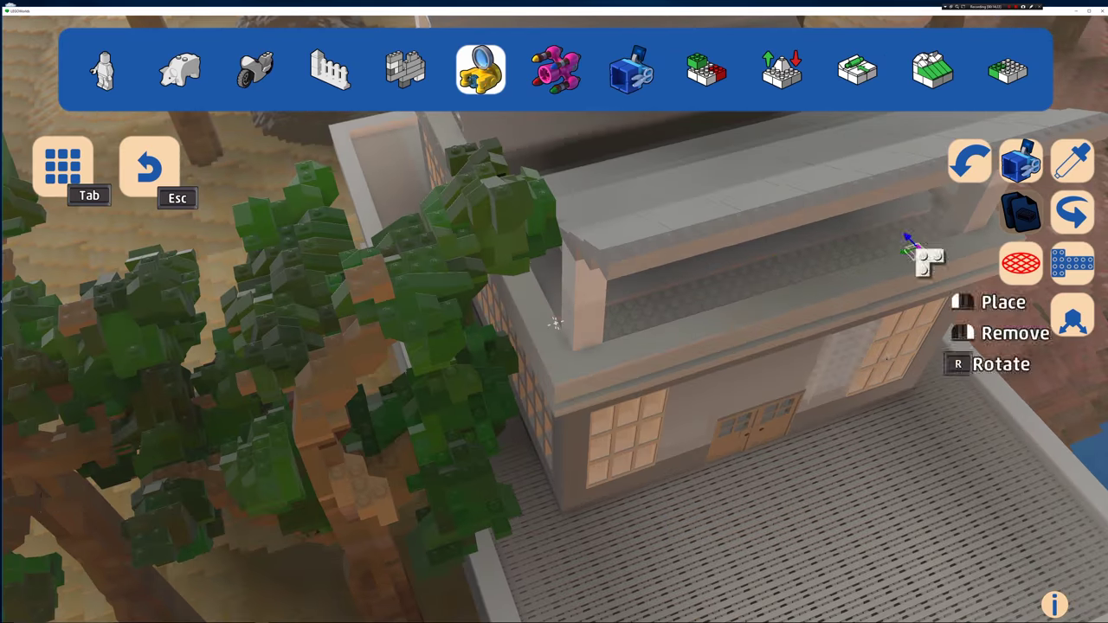